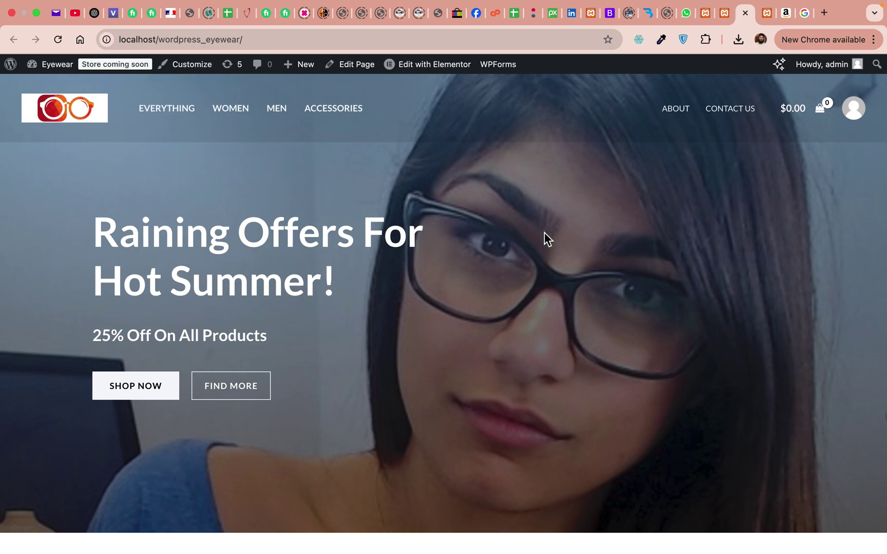
- Compare the Amazon eyewear results with the eyewear store page, reloading the empty store
{"action": "left_click", "coordinate": [787, 16]}
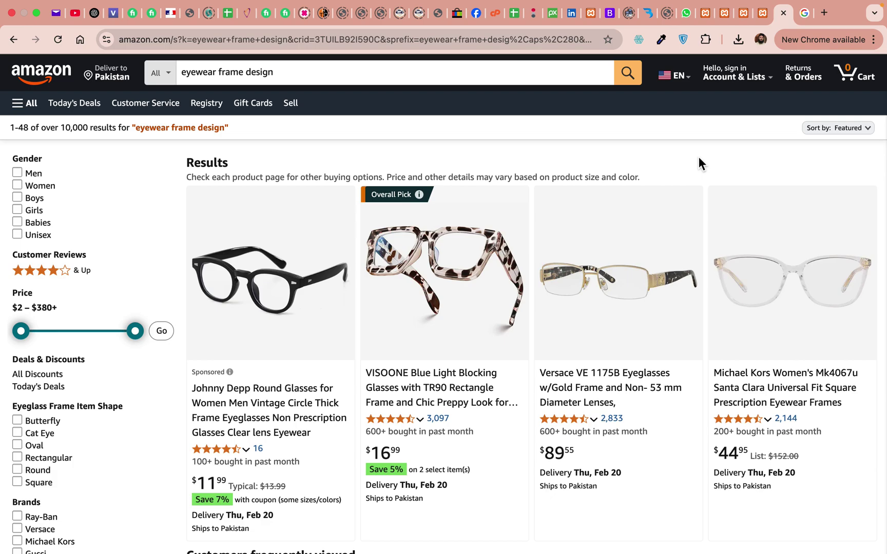
{"action": "left_click", "coordinate": [758, 18]}
{"action": "left_click", "coordinate": [744, 13]}
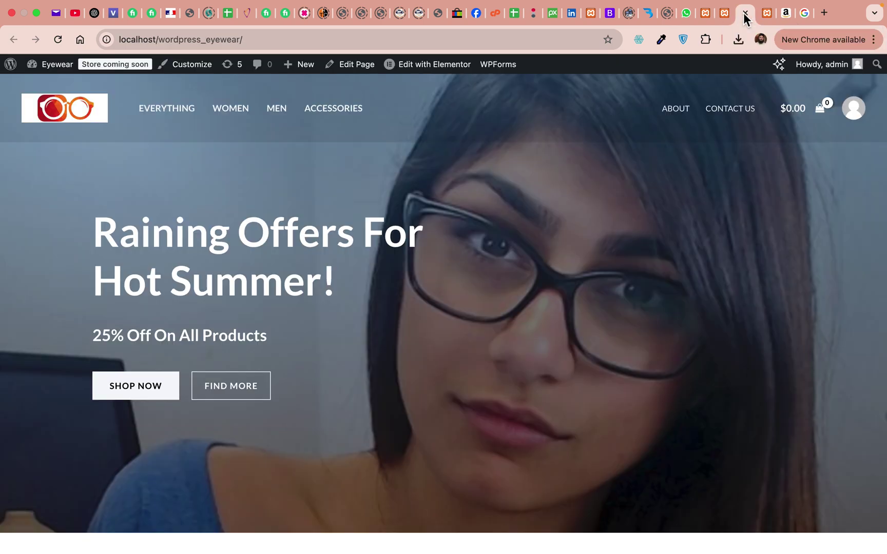
{"action": "left_click", "coordinate": [762, 18]}
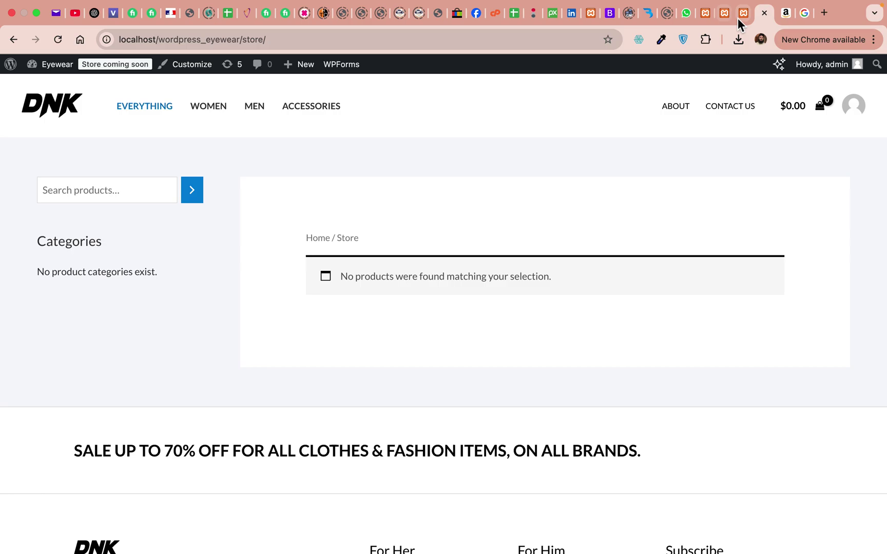
{"action": "left_click", "coordinate": [58, 39]}
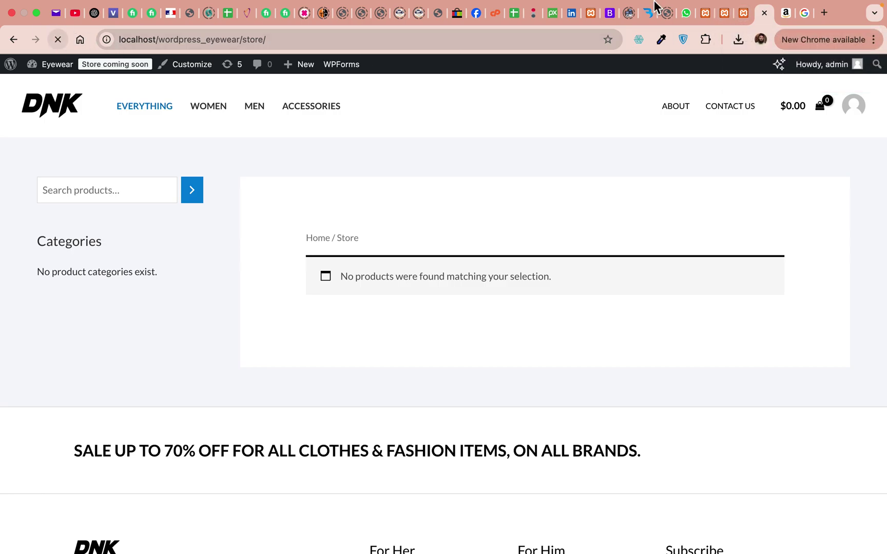
{"action": "left_click", "coordinate": [738, 14]}
{"action": "scroll", "coordinate": [420, 243], "scroll_direction": "down", "scroll_amount": 1}
{"action": "scroll", "coordinate": [420, 243], "scroll_direction": "up", "scroll_amount": 1}
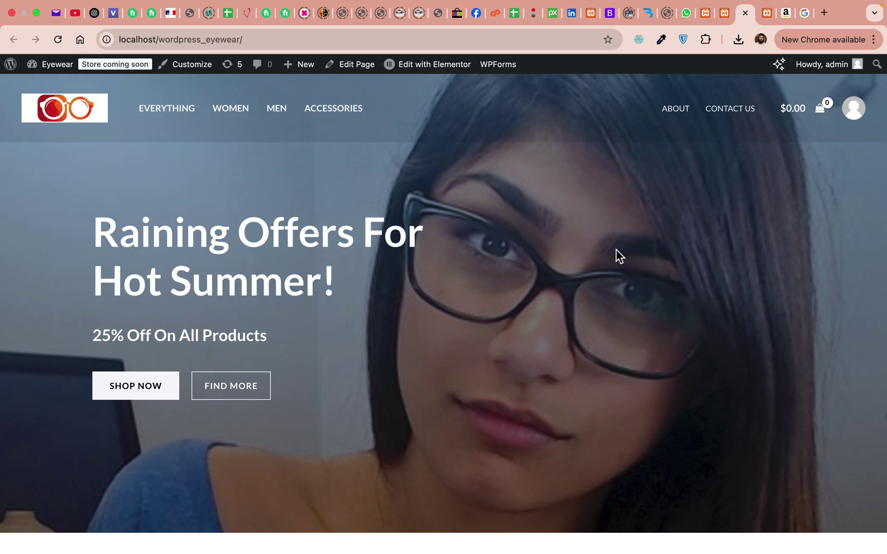
{"action": "scroll", "coordinate": [581, 304], "scroll_direction": "down", "scroll_amount": 10}
{"action": "scroll", "coordinate": [581, 304], "scroll_direction": "down", "scroll_amount": 5}
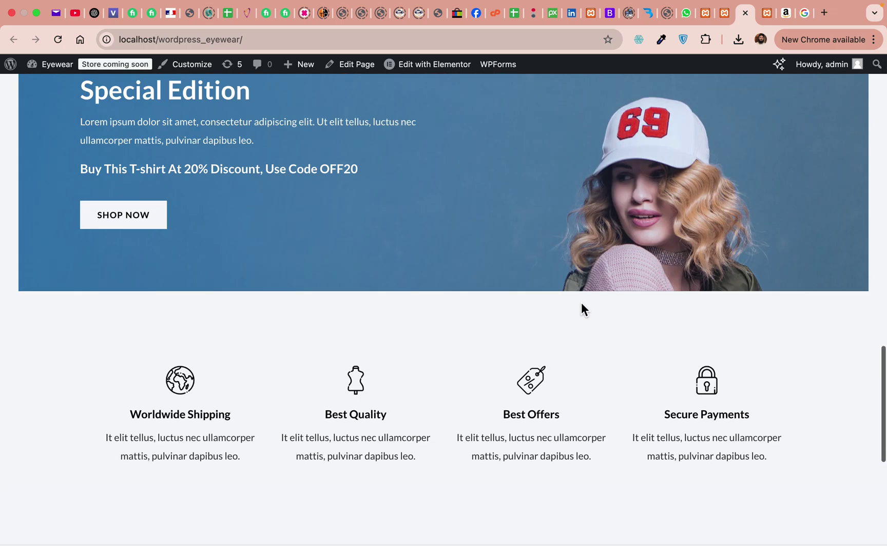
{"action": "scroll", "coordinate": [582, 303], "scroll_direction": "down", "scroll_amount": 5}
{"action": "scroll", "coordinate": [581, 304], "scroll_direction": "up", "scroll_amount": 5}
{"action": "scroll", "coordinate": [581, 305], "scroll_direction": "up", "scroll_amount": 5}
{"action": "scroll", "coordinate": [581, 305], "scroll_direction": "up", "scroll_amount": 5}
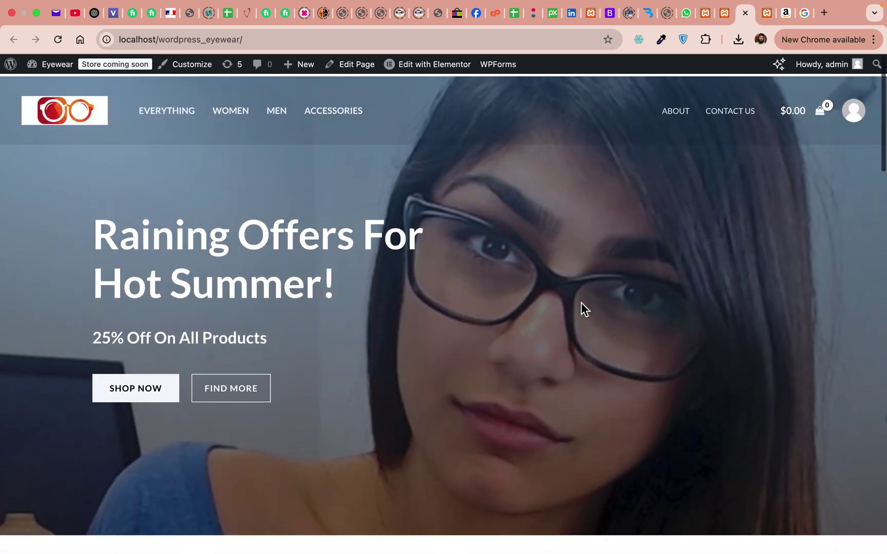
- Highlight the store's 'No products found' message, then go to the admin product list
{"action": "left_click", "coordinate": [761, 17]}
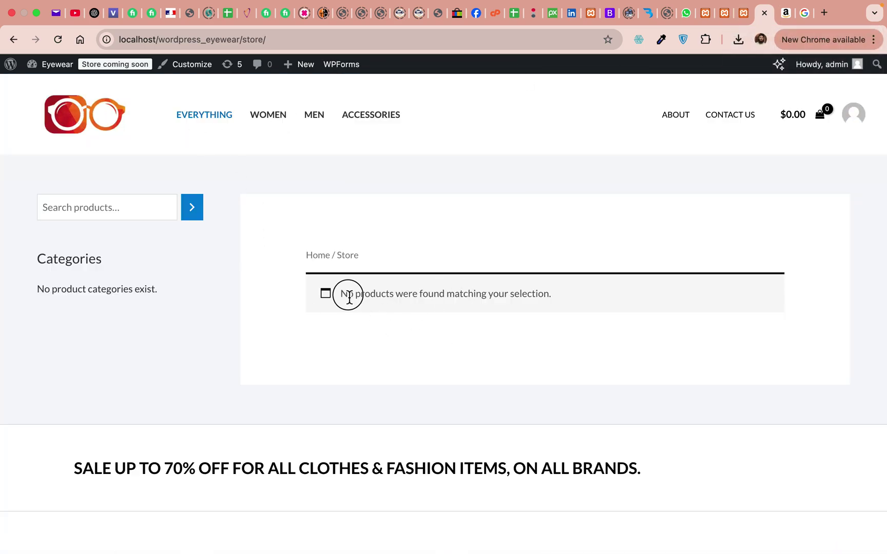
{"action": "left_click_drag", "start_coordinate": [352, 300], "coordinate": [584, 304]}
{"action": "left_click", "coordinate": [722, 14]}
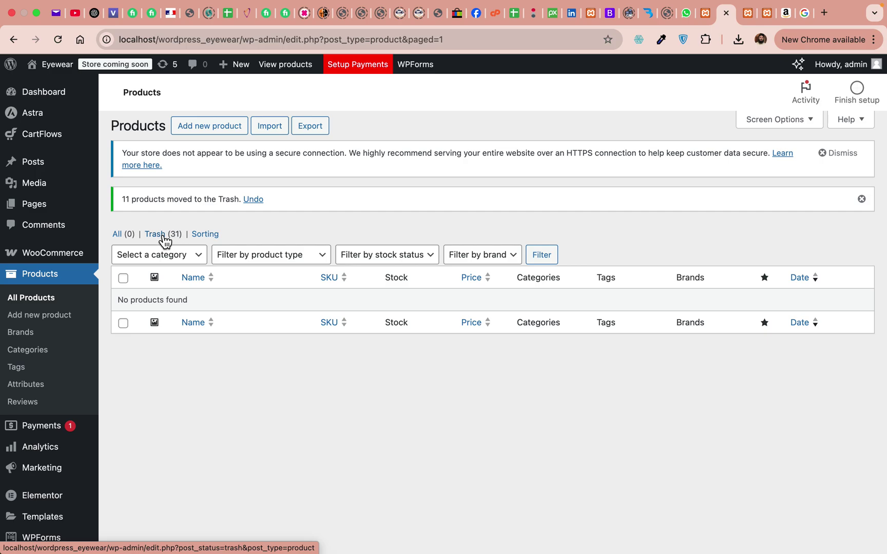
- Check Chrome's installed extensions and open Google in a new tab
{"action": "left_click", "coordinate": [783, 17]}
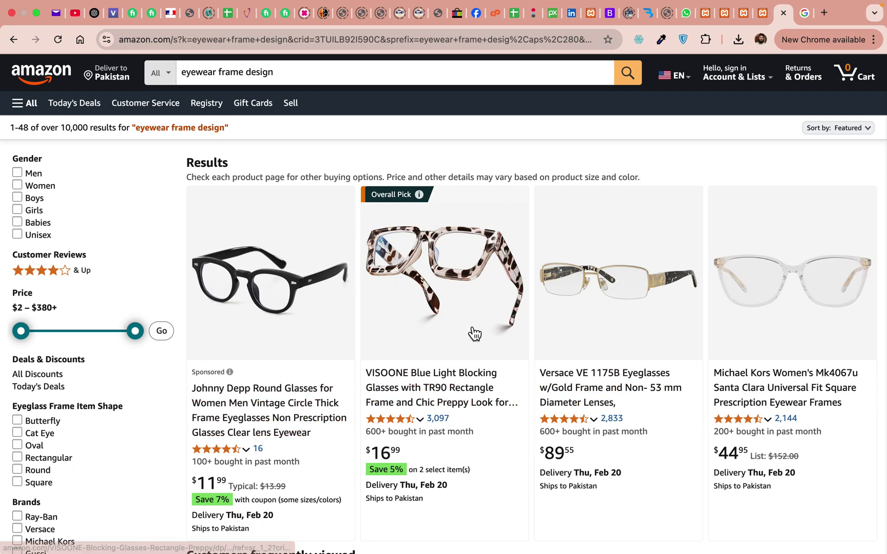
{"action": "scroll", "coordinate": [472, 333], "scroll_direction": "down", "scroll_amount": 5}
{"action": "scroll", "coordinate": [471, 332], "scroll_direction": "up", "scroll_amount": 4}
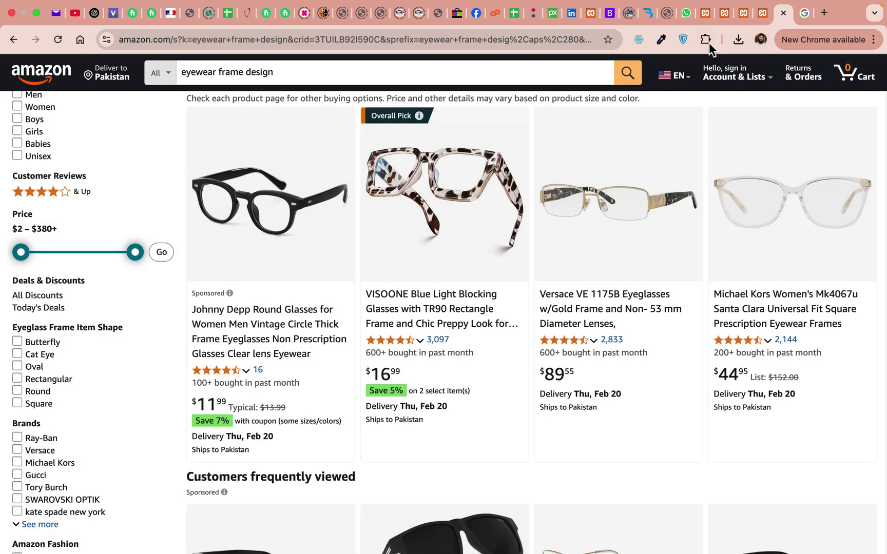
{"action": "left_click", "coordinate": [704, 44]}
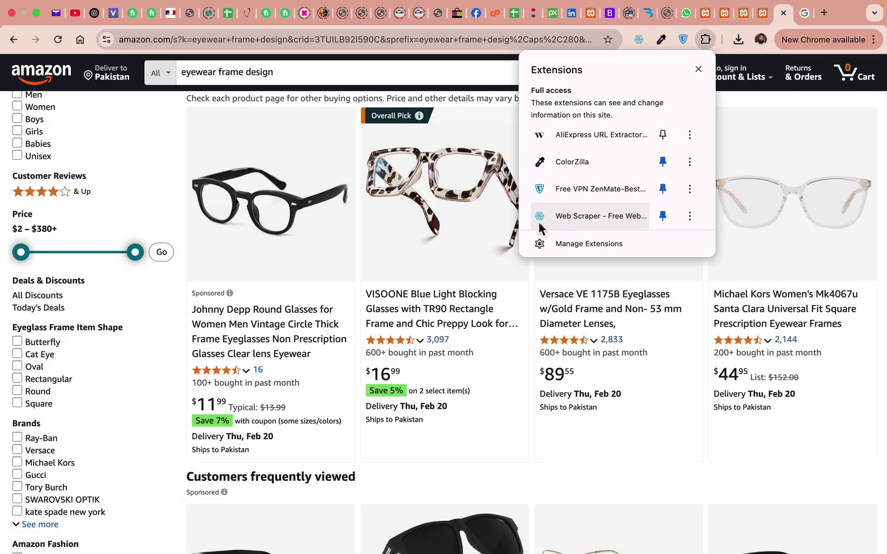
{"action": "left_click", "coordinate": [828, 15]}
{"action": "left_click", "coordinate": [463, 45]}
{"action": "type", "text": "googl"}
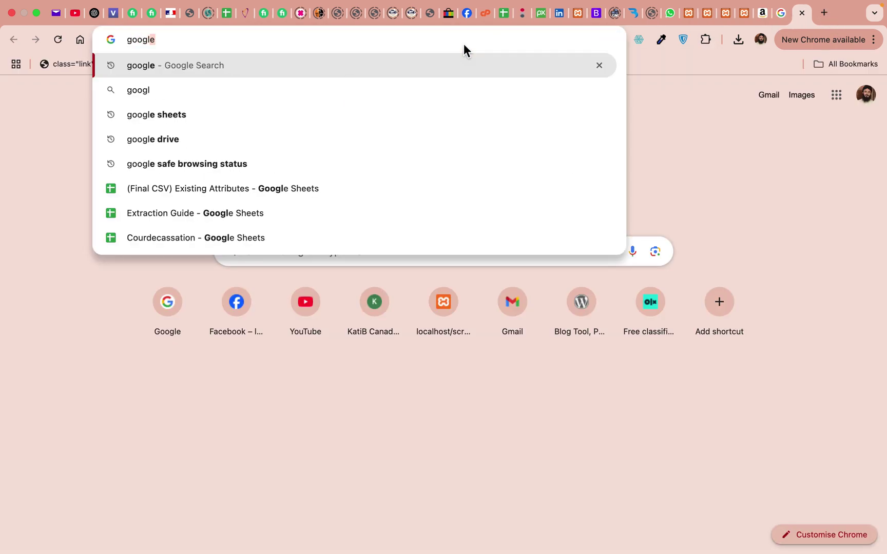
{"action": "type", "text": "e.co"}
{"action": "key", "text": "Return"}
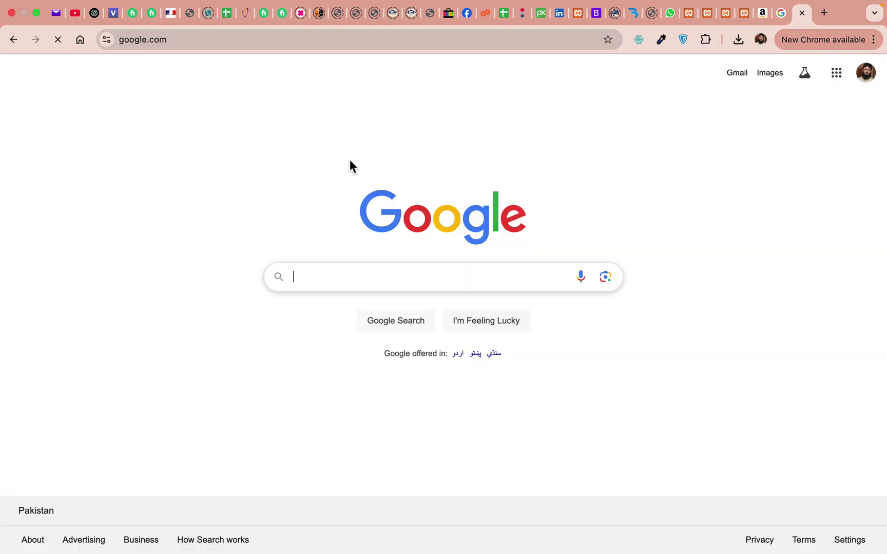
{"action": "type", "text": "web scr"}
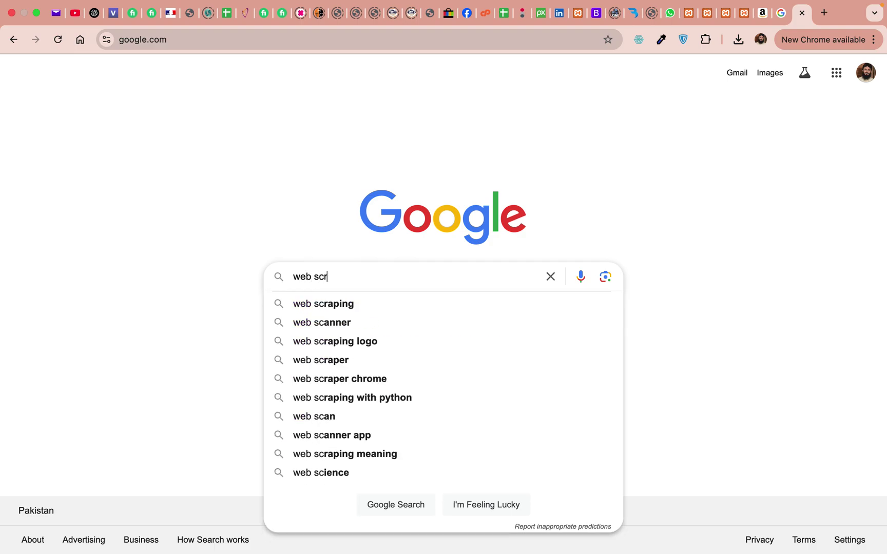
{"action": "type", "text": "aper.io"}
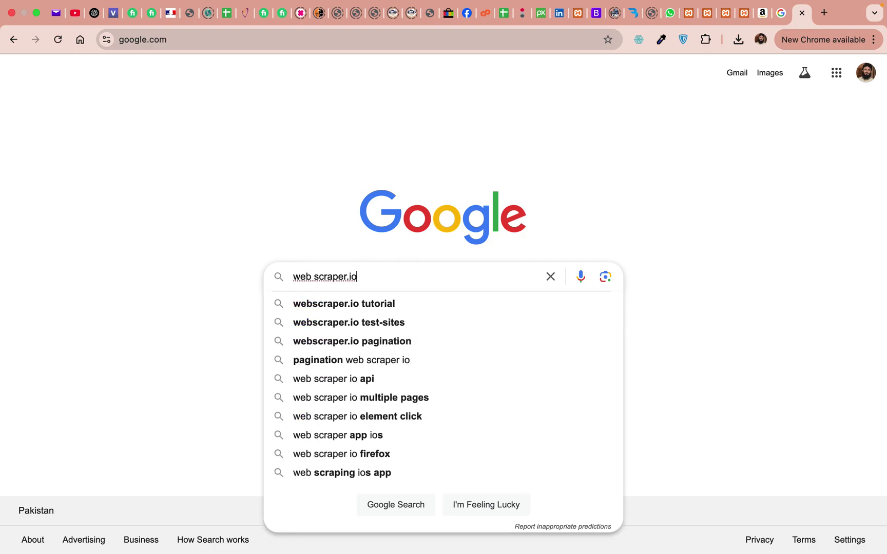
- Search Google for 'web scraper.io' and go to webscraper.io's extension install page
{"action": "key", "text": "Return"}
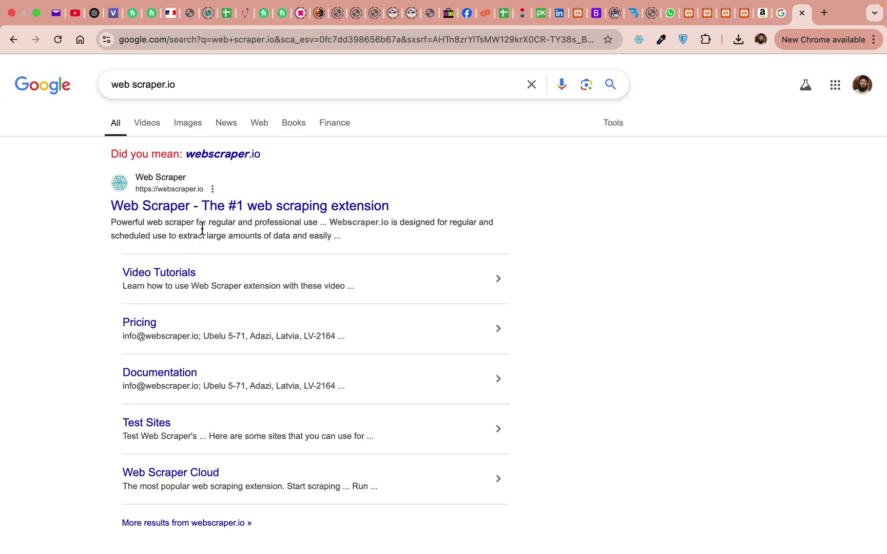
{"action": "left_click", "coordinate": [211, 211]}
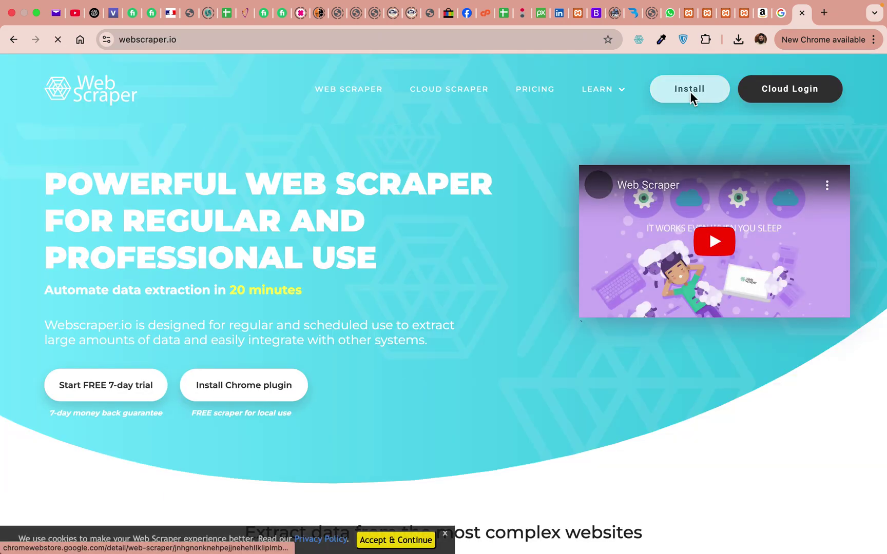
{"action": "left_click", "coordinate": [689, 92]}
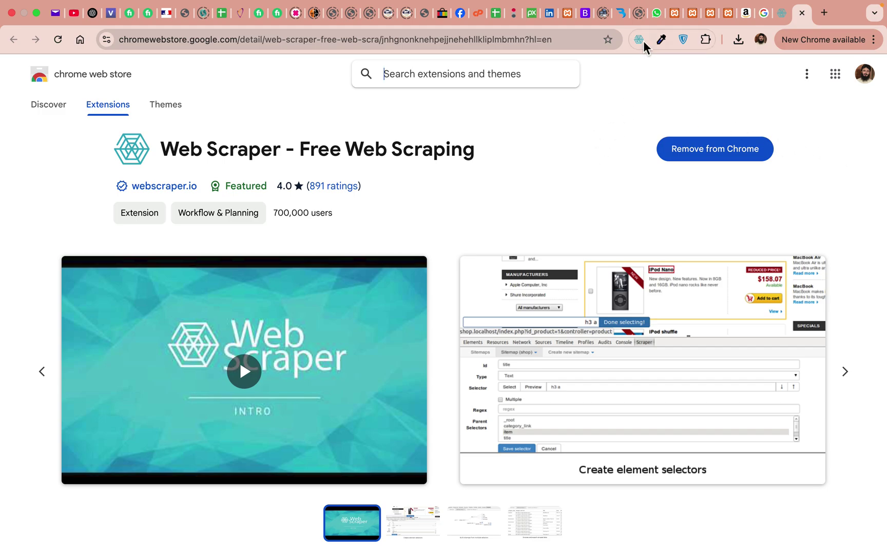
- Close the extra tabs and load selfstudyhelp.com in a new tab
{"action": "left_click", "coordinate": [801, 13]}
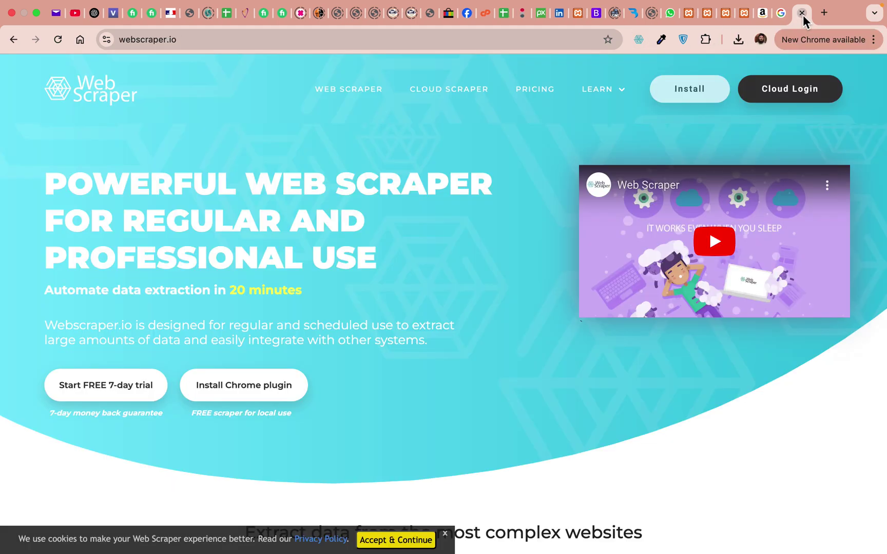
{"action": "scroll", "coordinate": [457, 96], "scroll_direction": "up", "scroll_amount": 2}
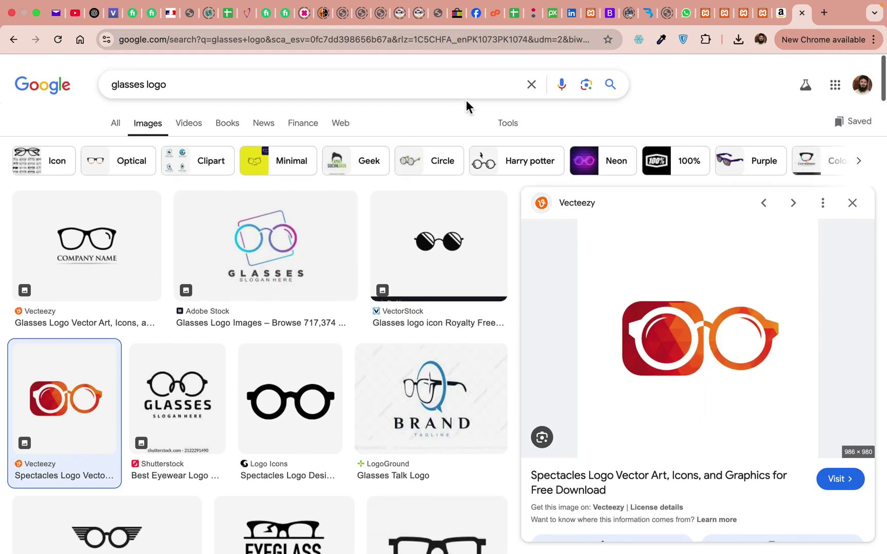
{"action": "left_click", "coordinate": [801, 13]}
{"action": "left_click", "coordinate": [558, 33]}
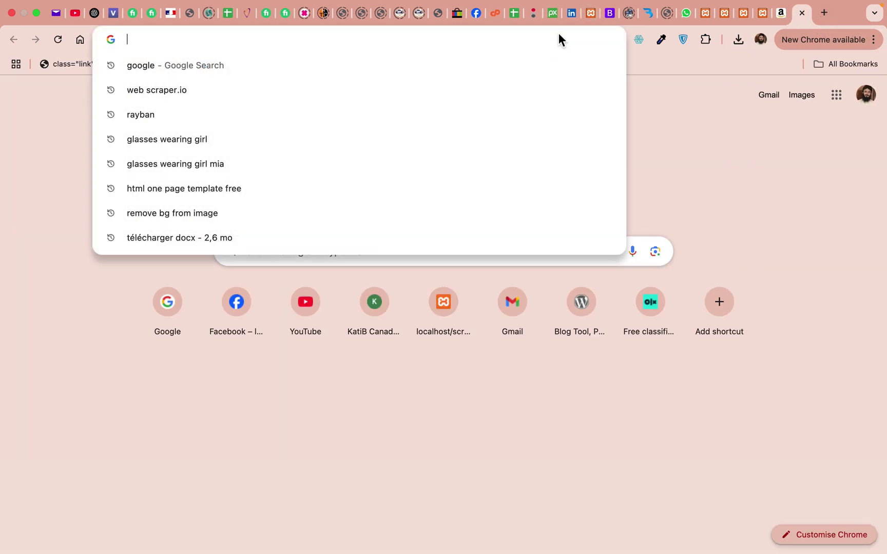
{"action": "type", "text": "self"}
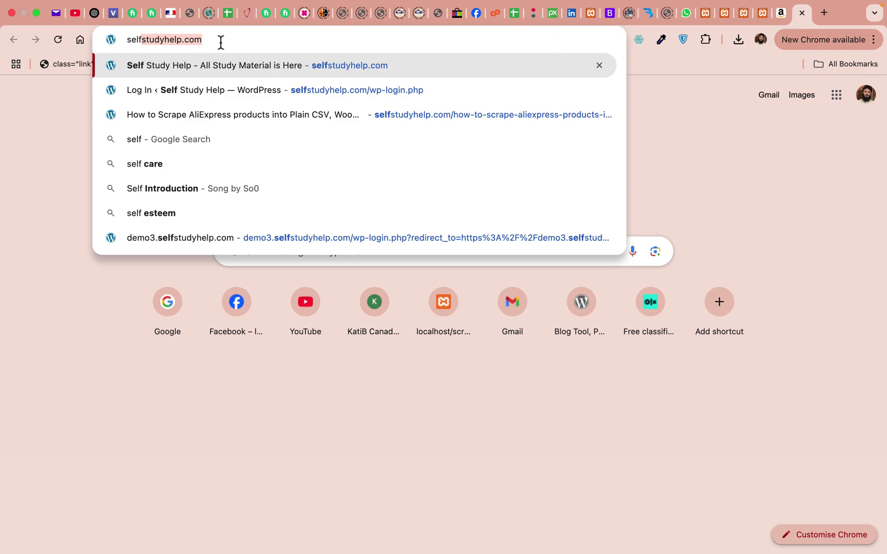
{"action": "key", "text": "Right"}
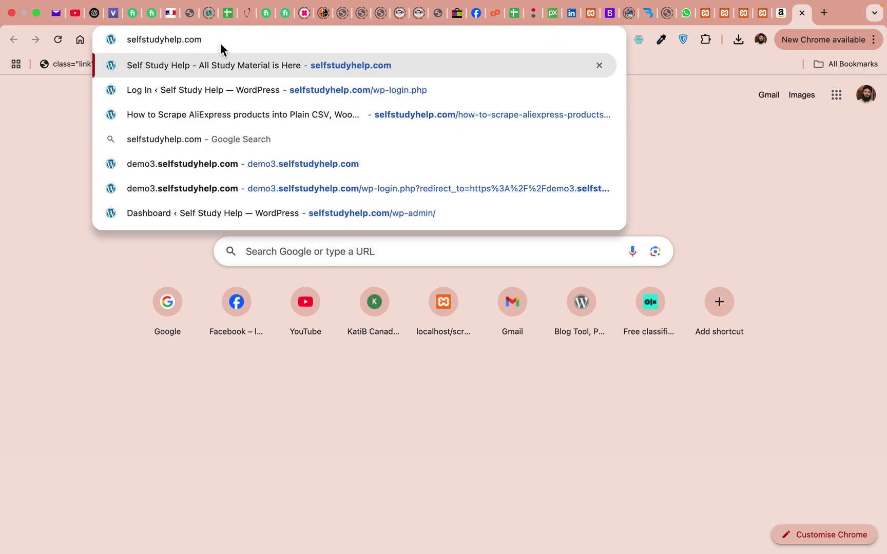
{"action": "key", "text": "Return"}
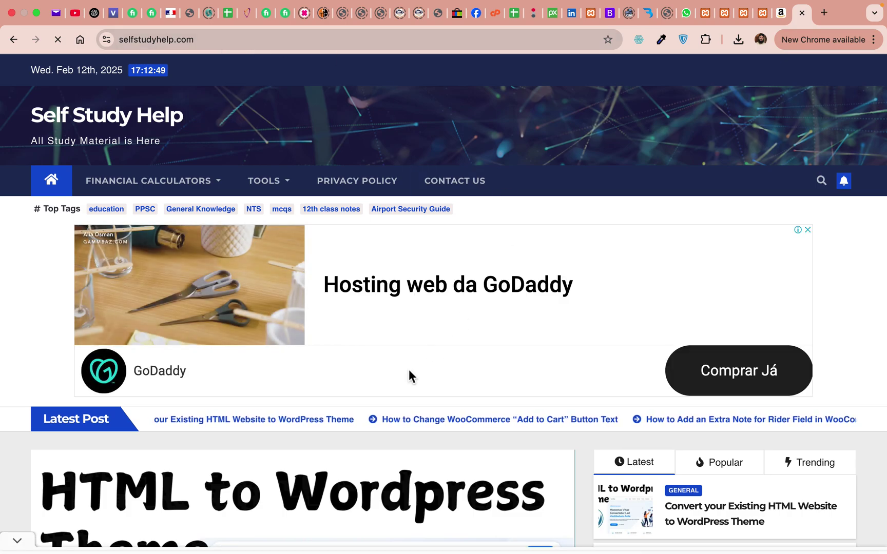
- Search the site for 'amazon', open the Amazon-to-CSV article, and copy the 'Download the Sitemap' link
{"action": "left_click", "coordinate": [822, 181]}
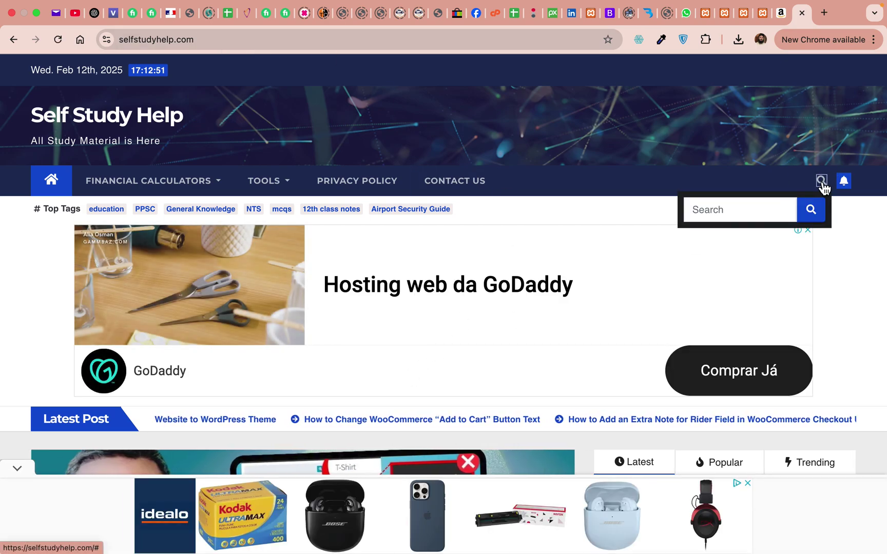
{"action": "left_click", "coordinate": [753, 222]}
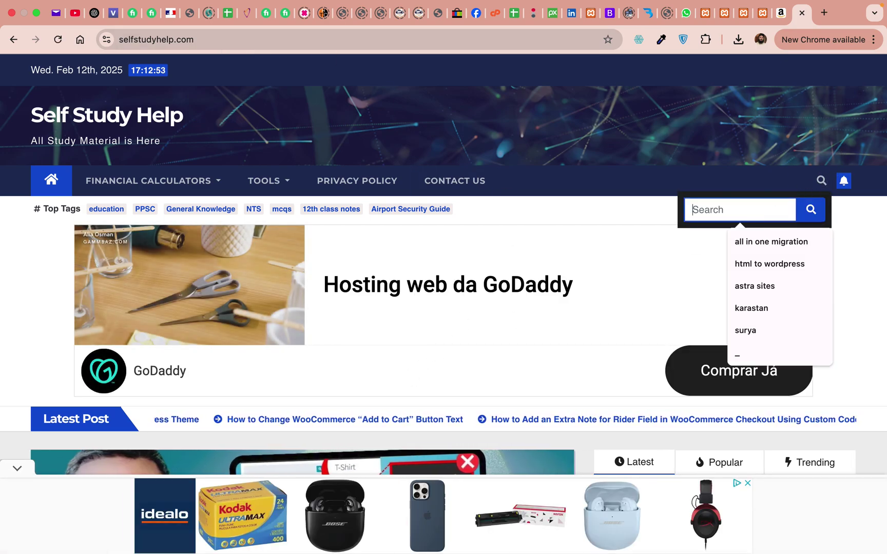
{"action": "type", "text": "amazon"}
{"action": "key", "text": "Return"}
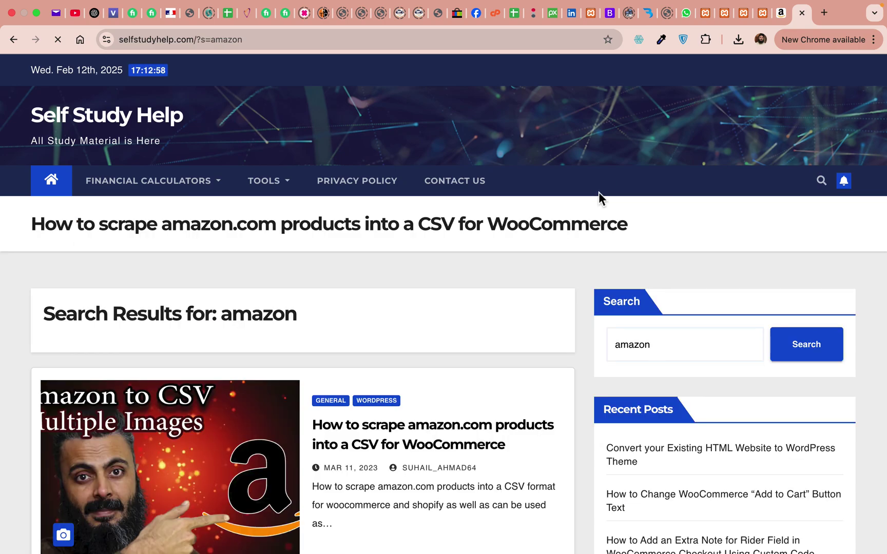
{"action": "scroll", "coordinate": [460, 306], "scroll_direction": "down", "scroll_amount": 2}
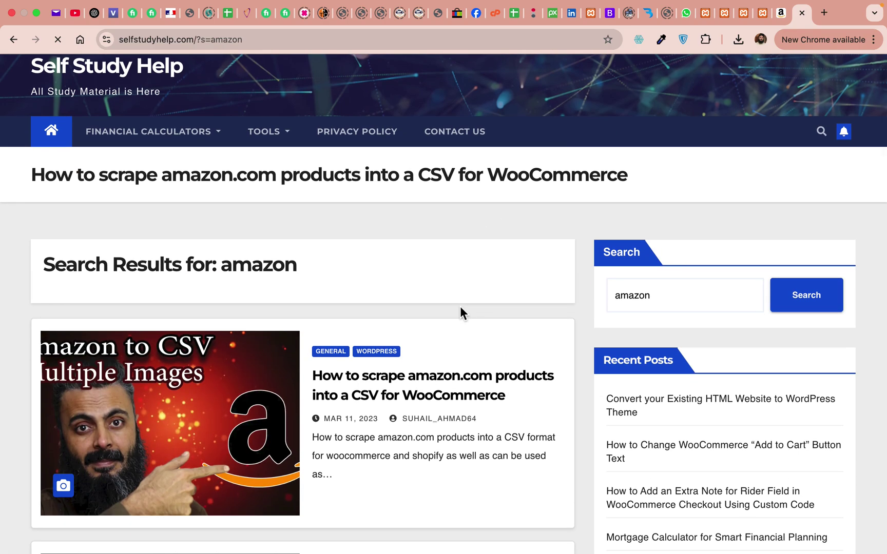
{"action": "left_click", "coordinate": [371, 393]}
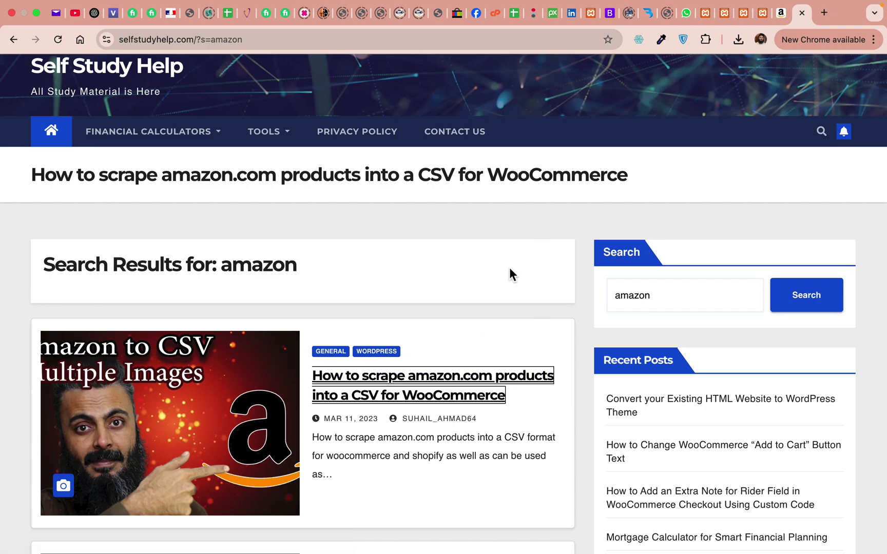
{"action": "left_click", "coordinate": [422, 384]}
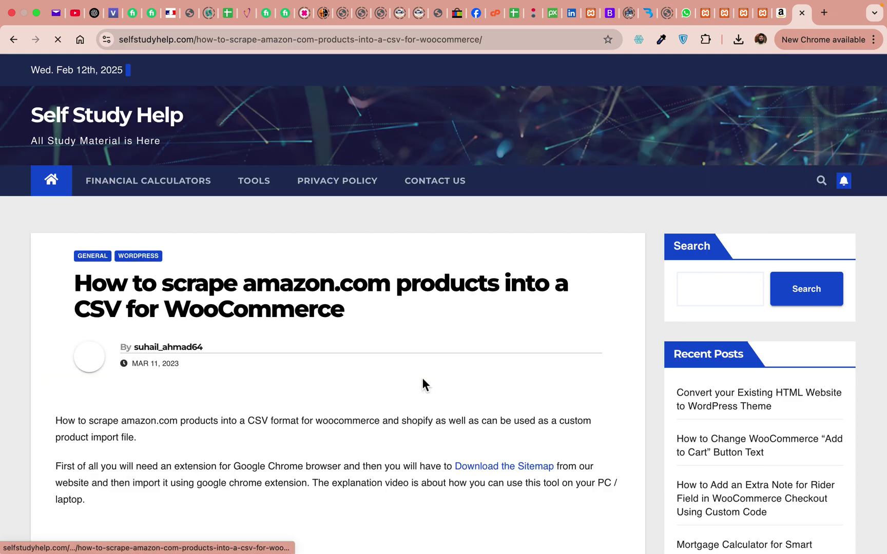
{"action": "scroll", "coordinate": [470, 380], "scroll_direction": "down", "scroll_amount": 1}
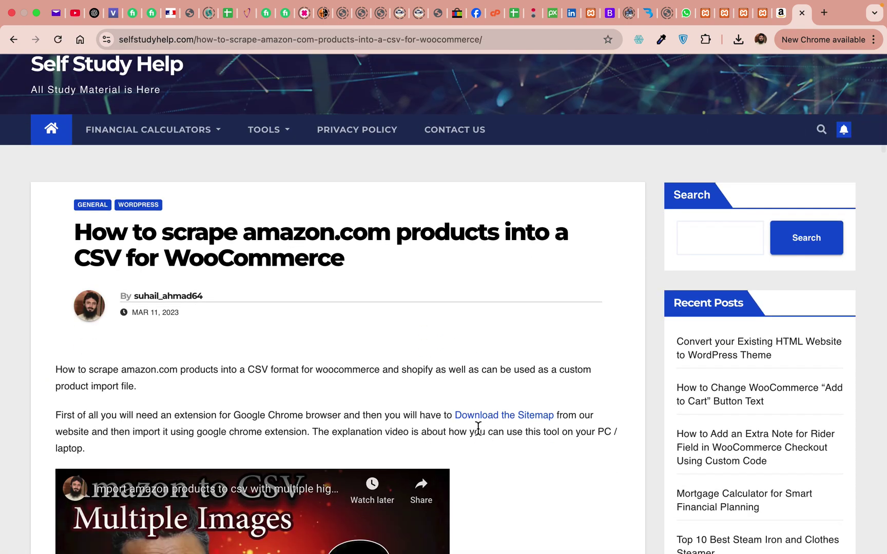
{"action": "right_click", "coordinate": [511, 420]}
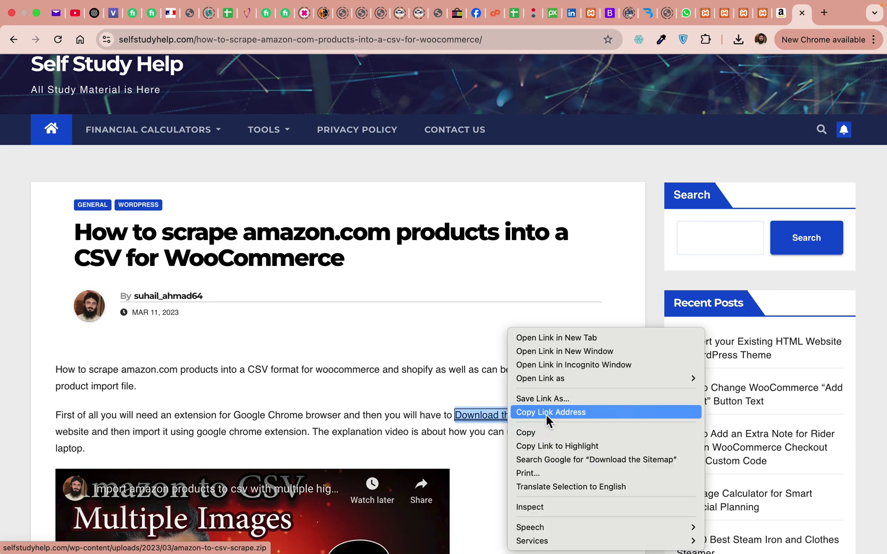
{"action": "left_click", "coordinate": [546, 414]}
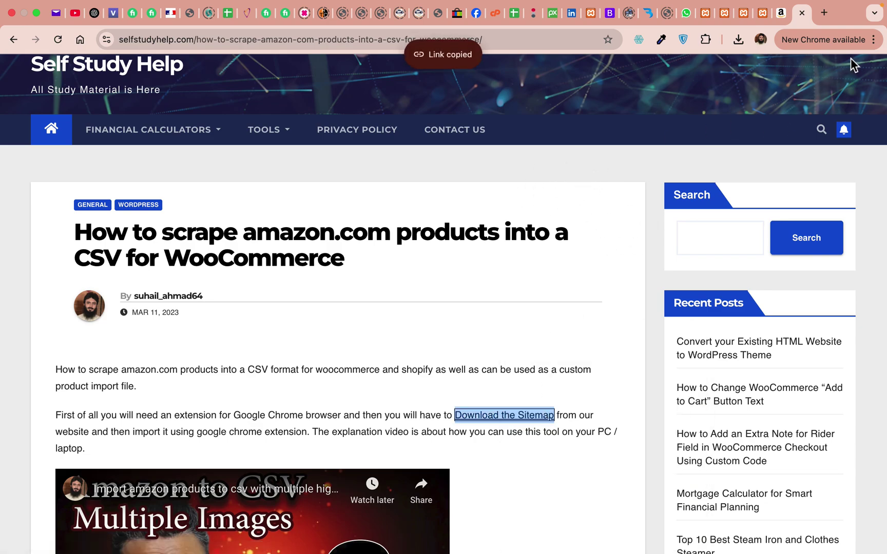
- In an incognito window, save amazon-to-csv-scrape.zip to the Desktop and keep the flagged download
{"action": "left_click", "coordinate": [873, 40]}
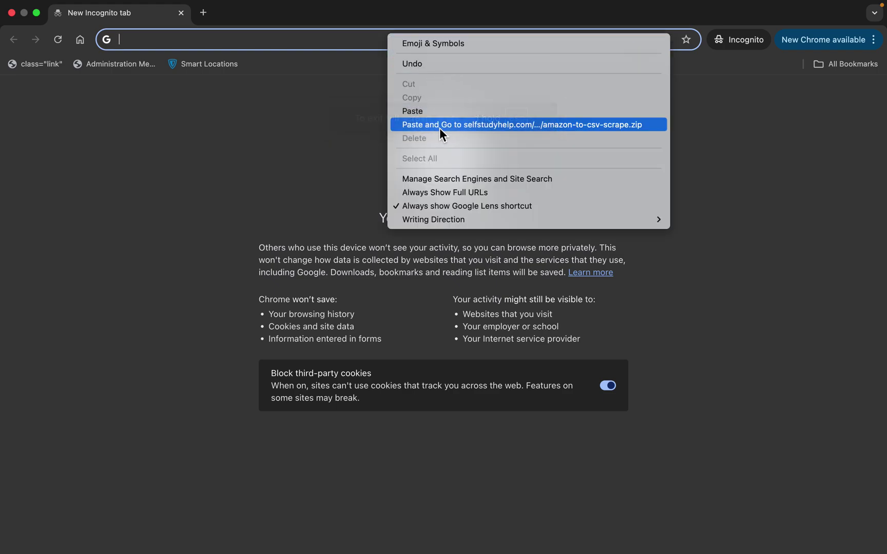
{"action": "left_click", "coordinate": [440, 128]}
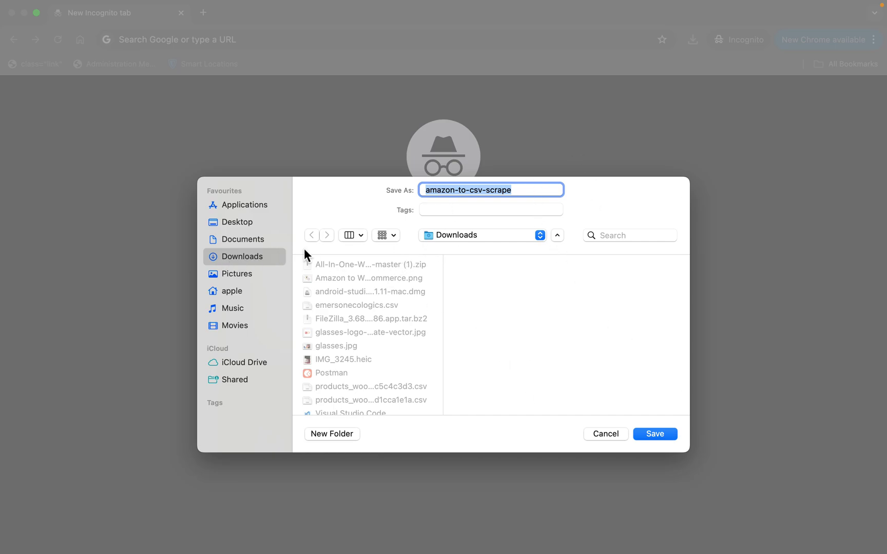
{"action": "left_click", "coordinate": [227, 223]}
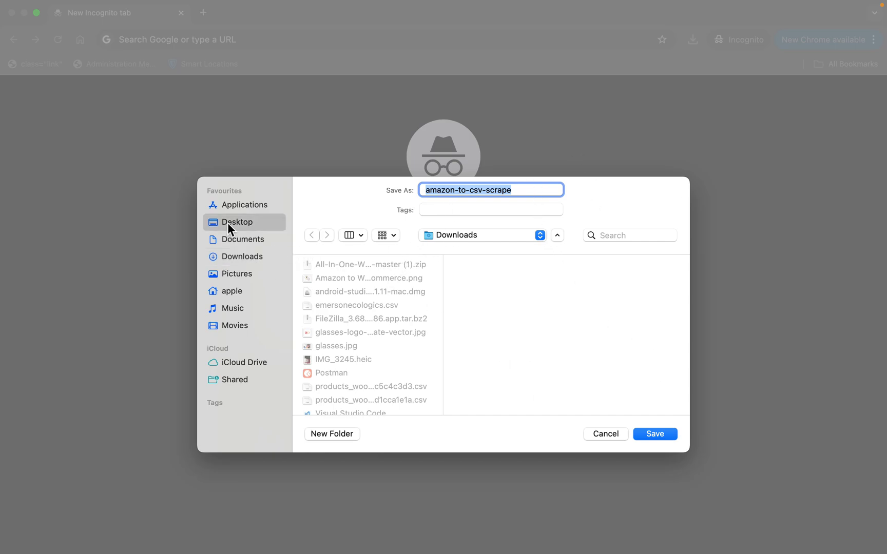
{"action": "left_click", "coordinate": [647, 432]}
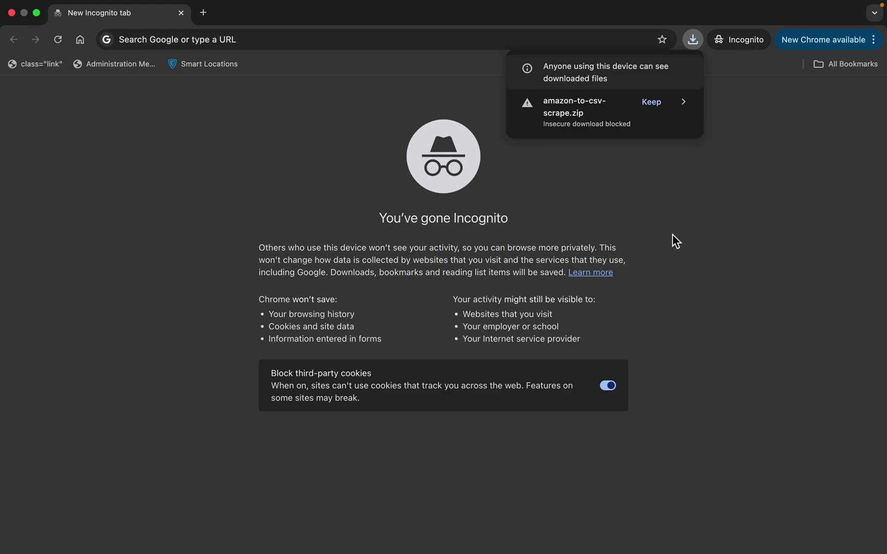
{"action": "left_click", "coordinate": [648, 106]}
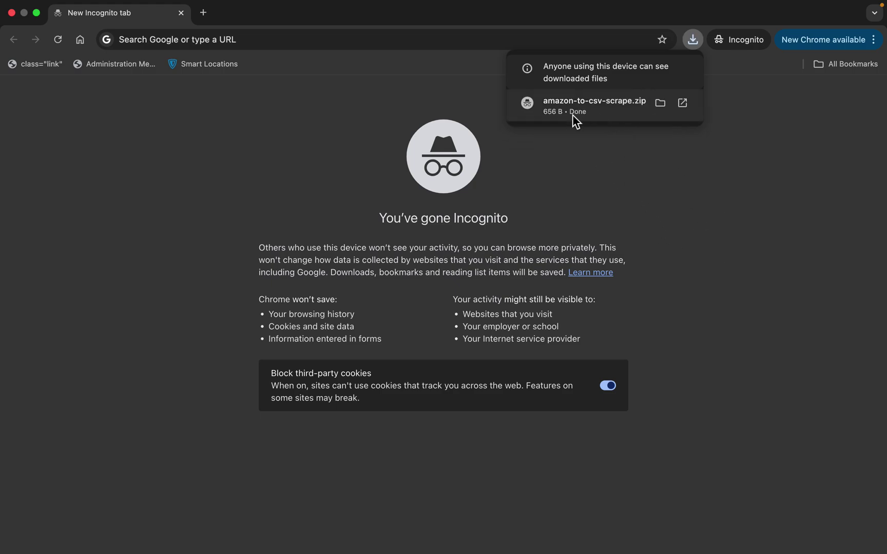
- Extract amazon-to-csv-scrape.zip on the Desktop and sort the files by name
{"action": "left_click", "coordinate": [660, 102]}
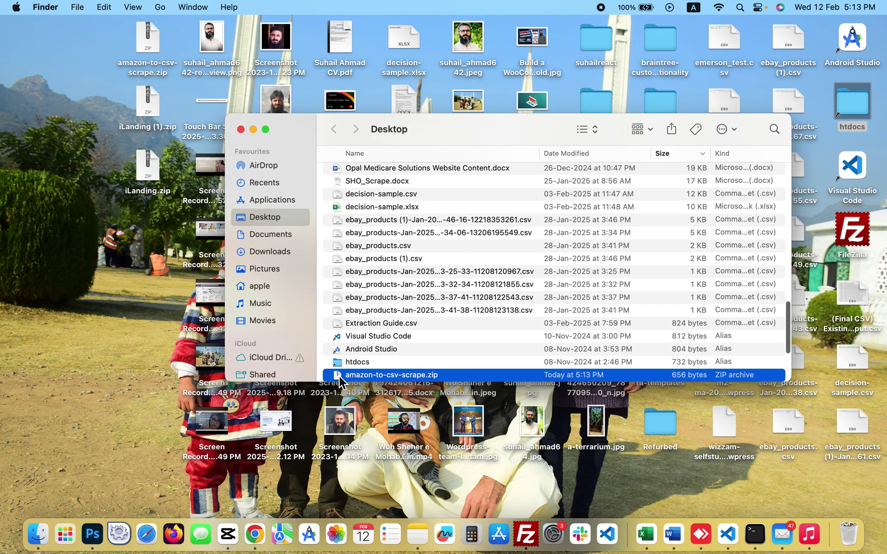
{"action": "double_click", "coordinate": [340, 377]}
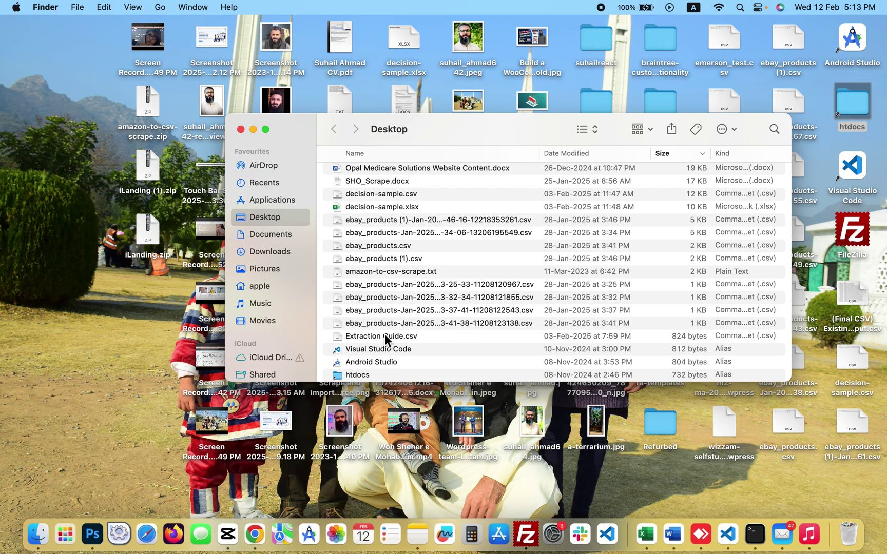
{"action": "scroll", "coordinate": [406, 267], "scroll_direction": "up", "scroll_amount": 2}
{"action": "scroll", "coordinate": [406, 268], "scroll_direction": "up", "scroll_amount": 3}
{"action": "scroll", "coordinate": [407, 268], "scroll_direction": "up", "scroll_amount": 3}
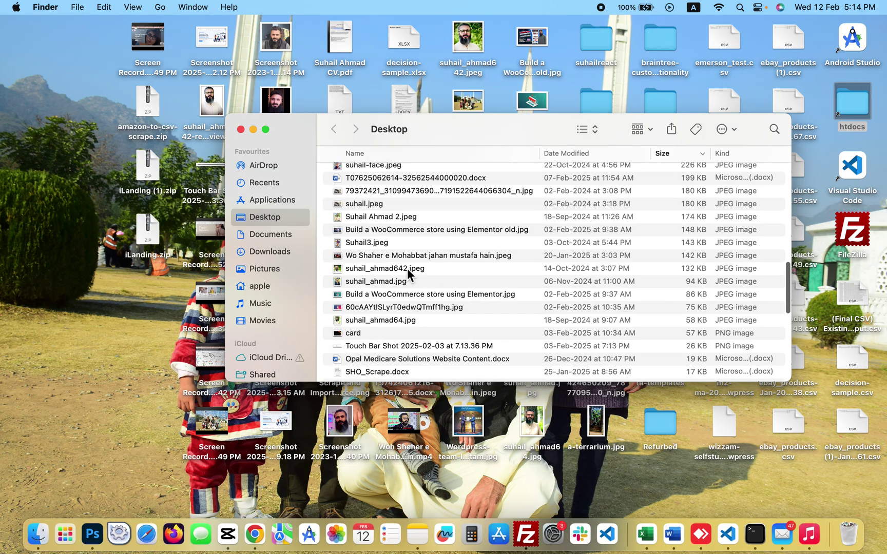
{"action": "scroll", "coordinate": [407, 268], "scroll_direction": "up", "scroll_amount": 5}
{"action": "scroll", "coordinate": [406, 268], "scroll_direction": "down", "scroll_amount": 10}
{"action": "scroll", "coordinate": [393, 270], "scroll_direction": "down", "scroll_amount": 2}
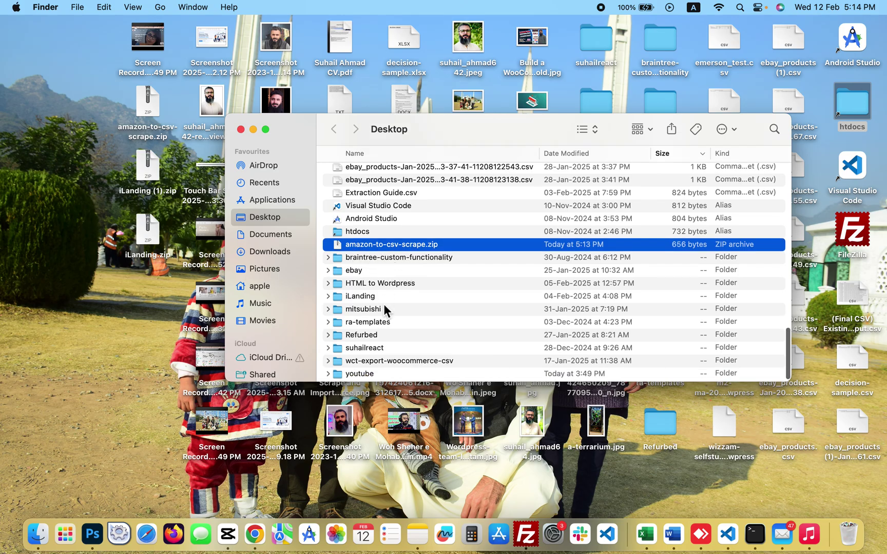
{"action": "scroll", "coordinate": [383, 333], "scroll_direction": "down", "scroll_amount": 2}
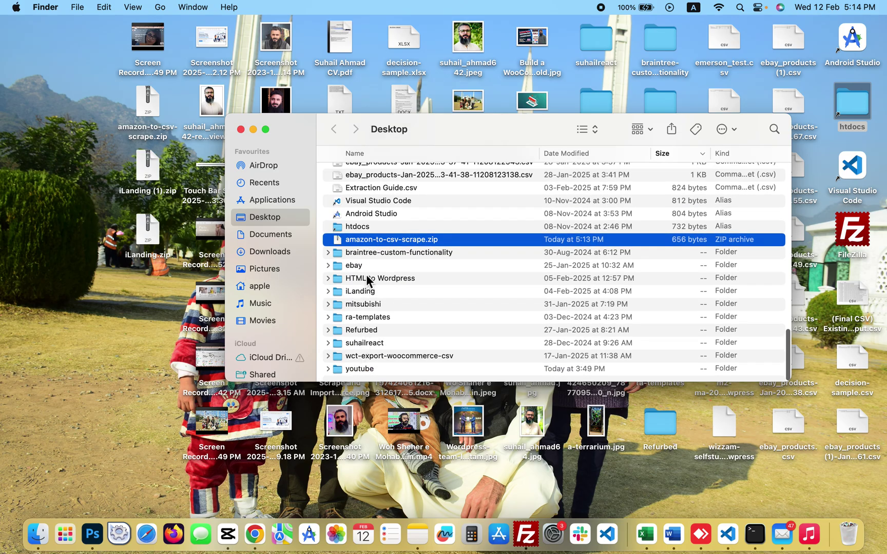
{"action": "scroll", "coordinate": [366, 275], "scroll_direction": "up", "scroll_amount": 5}
{"action": "scroll", "coordinate": [366, 275], "scroll_direction": "up", "scroll_amount": 5}
{"action": "scroll", "coordinate": [365, 274], "scroll_direction": "up", "scroll_amount": 5}
{"action": "scroll", "coordinate": [369, 203], "scroll_direction": "up", "scroll_amount": 5}
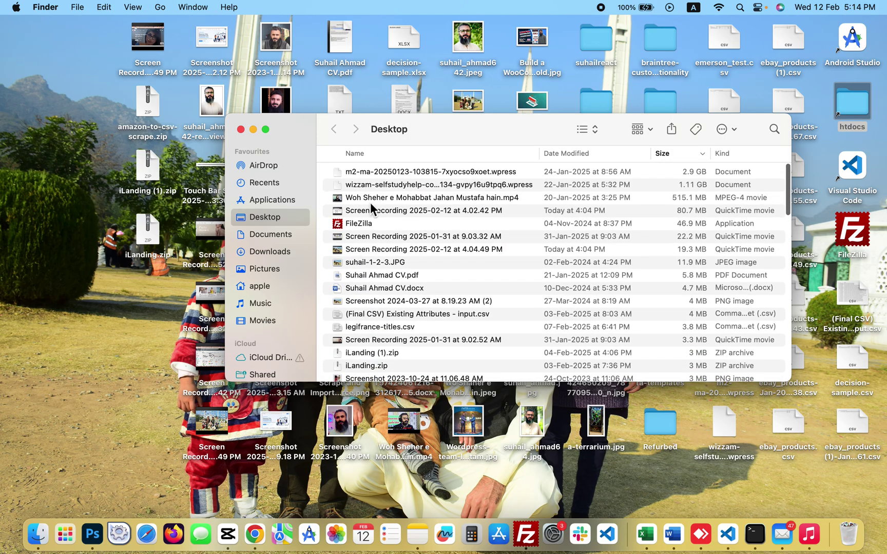
{"action": "scroll", "coordinate": [374, 287], "scroll_direction": "down", "scroll_amount": 5}
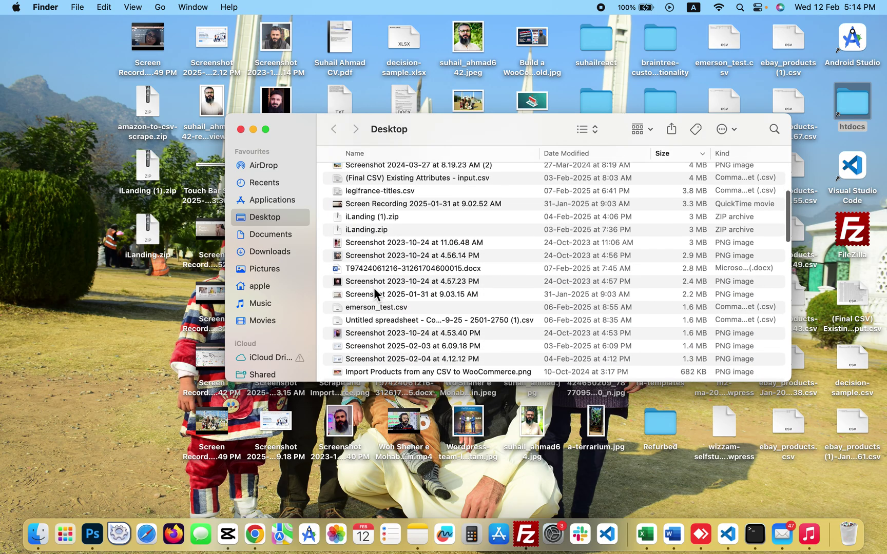
{"action": "scroll", "coordinate": [374, 288], "scroll_direction": "down", "scroll_amount": 2}
{"action": "scroll", "coordinate": [374, 288], "scroll_direction": "down", "scroll_amount": 2}
{"action": "scroll", "coordinate": [373, 288], "scroll_direction": "down", "scroll_amount": 4}
{"action": "scroll", "coordinate": [373, 288], "scroll_direction": "down", "scroll_amount": 2}
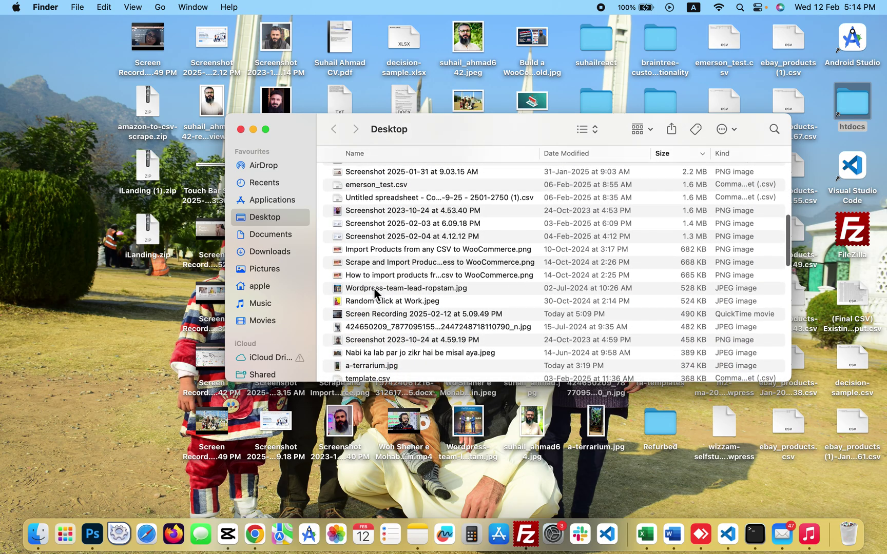
{"action": "scroll", "coordinate": [373, 288], "scroll_direction": "up", "scroll_amount": 10}
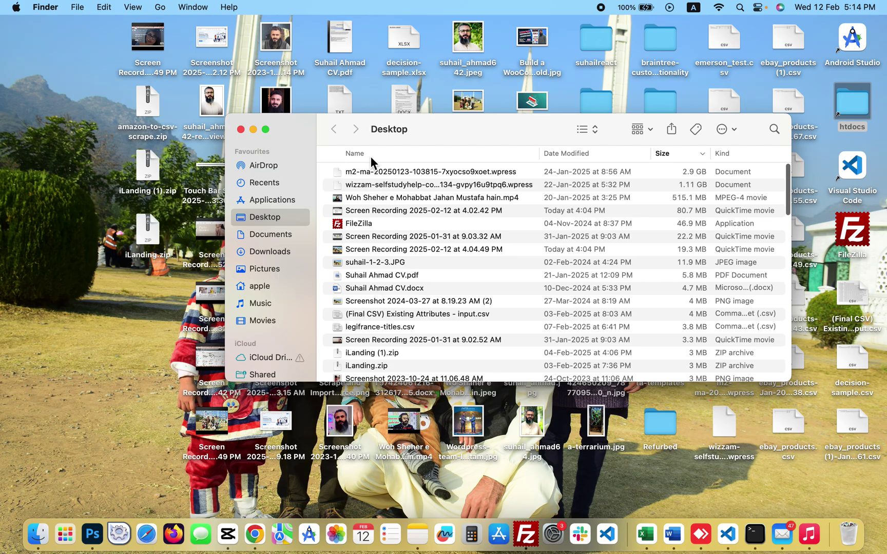
{"action": "left_click", "coordinate": [370, 156]}
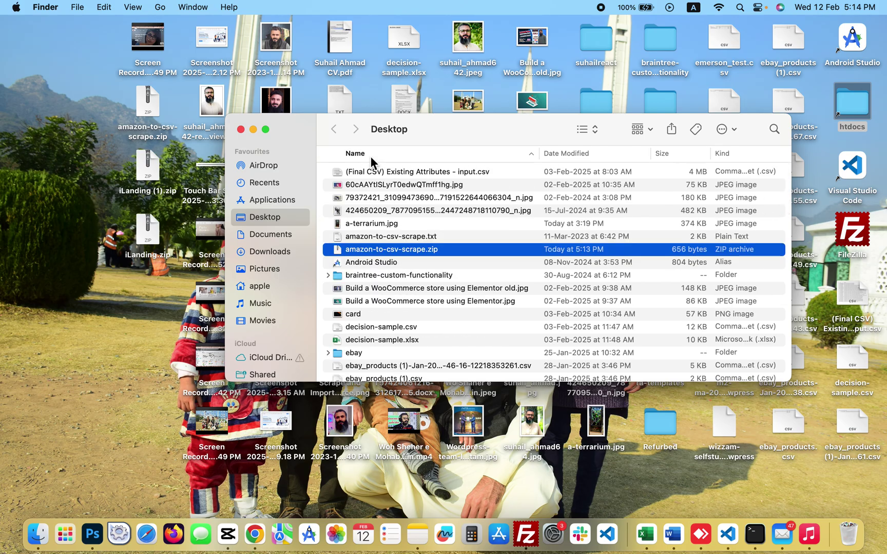
- Open amazon-to-csv-scrape.txt in TextEdit and copy all of its sitemap JSON
{"action": "double_click", "coordinate": [365, 238]}
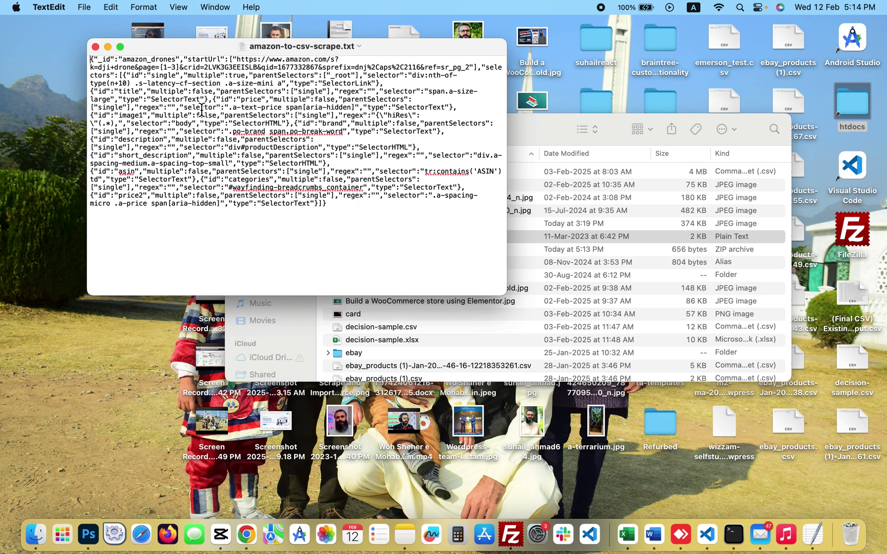
{"action": "left_click_drag", "start_coordinate": [334, 204], "coordinate": [98, 49]}
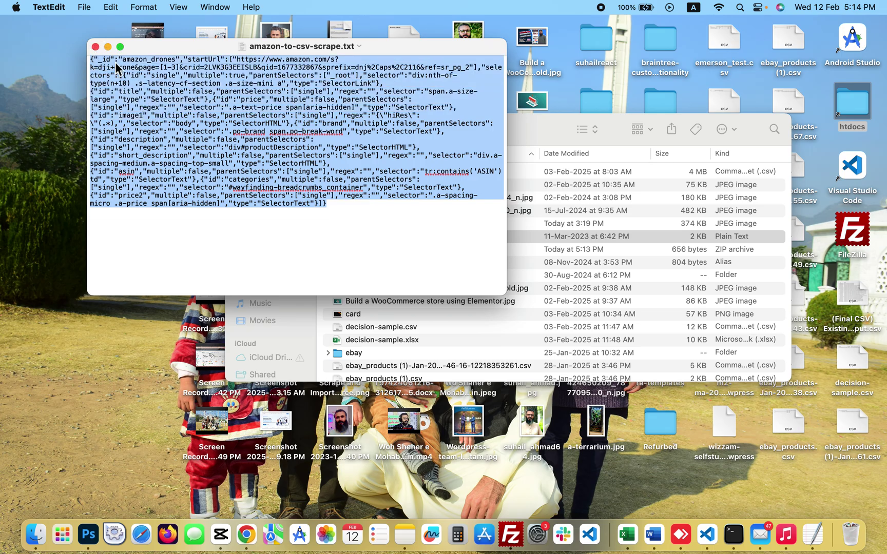
{"action": "right_click", "coordinate": [144, 91]}
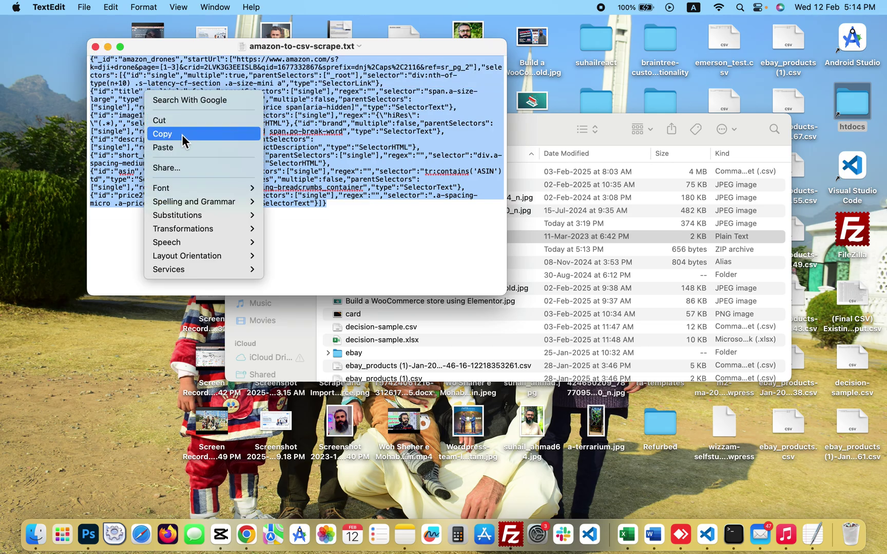
{"action": "left_click", "coordinate": [182, 141]}
{"action": "key", "text": "ctrl+Right"}
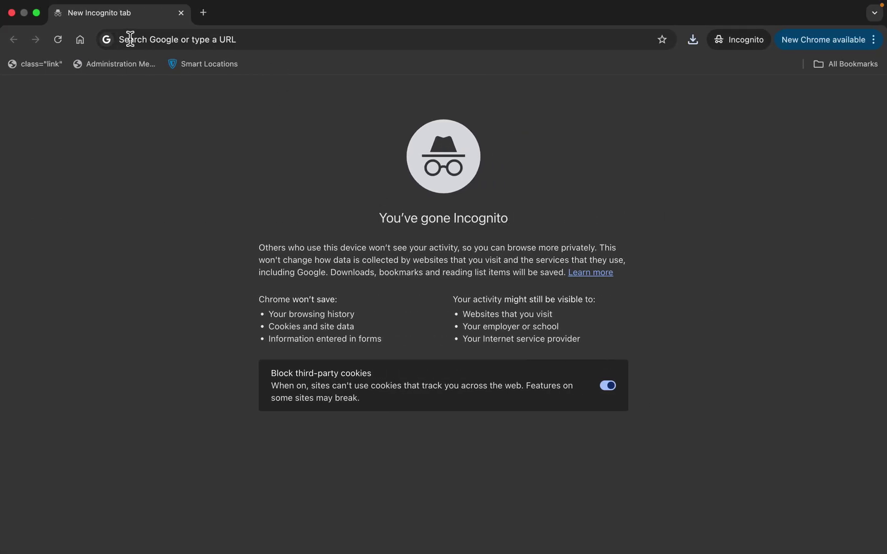
- Close the article tab and open Inspect on the Amazon eyewear results page
{"action": "left_click", "coordinate": [12, 12]}
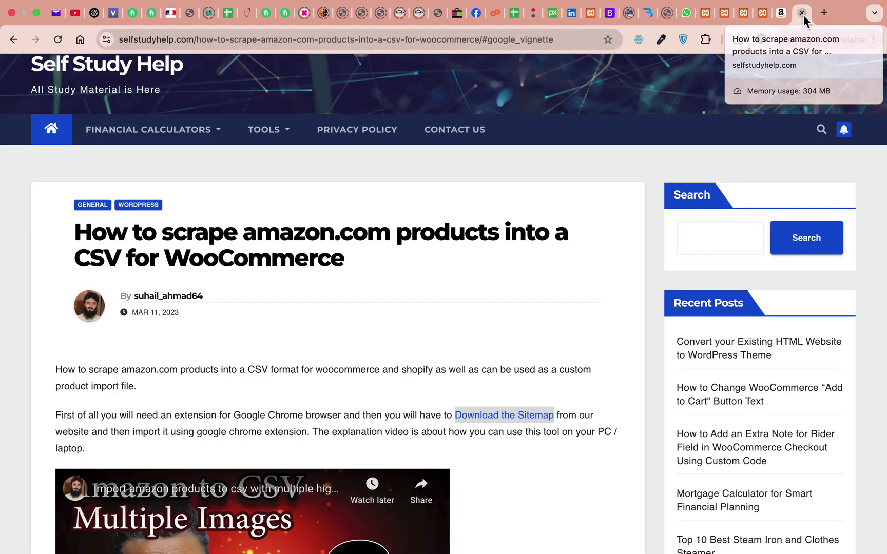
{"action": "left_click", "coordinate": [802, 13]}
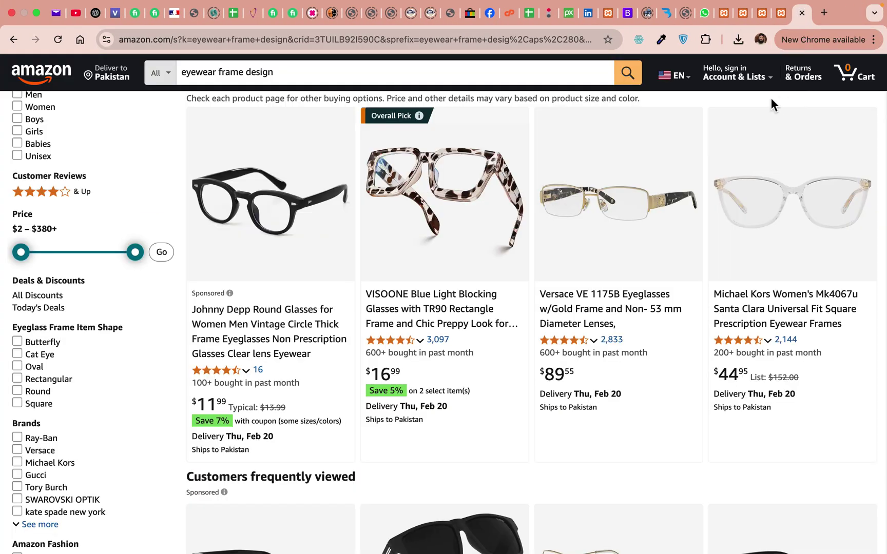
{"action": "scroll", "coordinate": [529, 373], "scroll_direction": "up", "scroll_amount": 2}
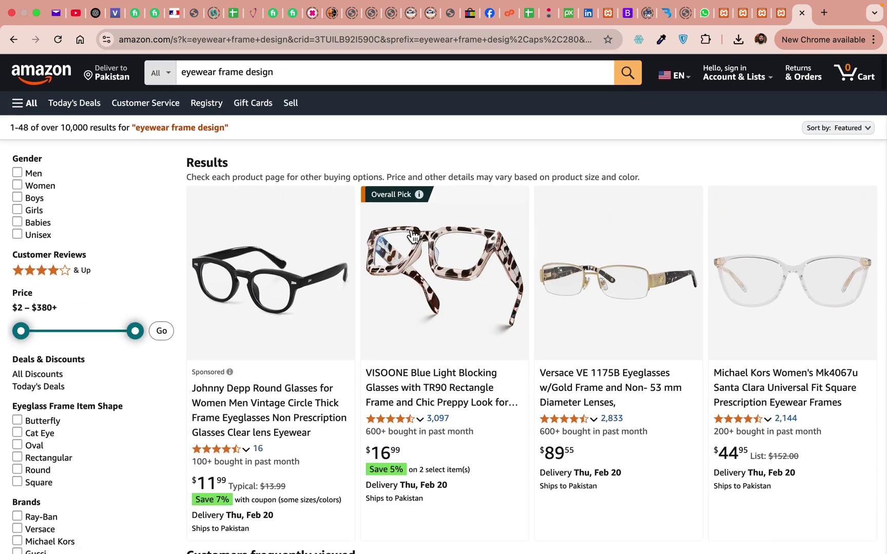
{"action": "right_click", "coordinate": [435, 143]}
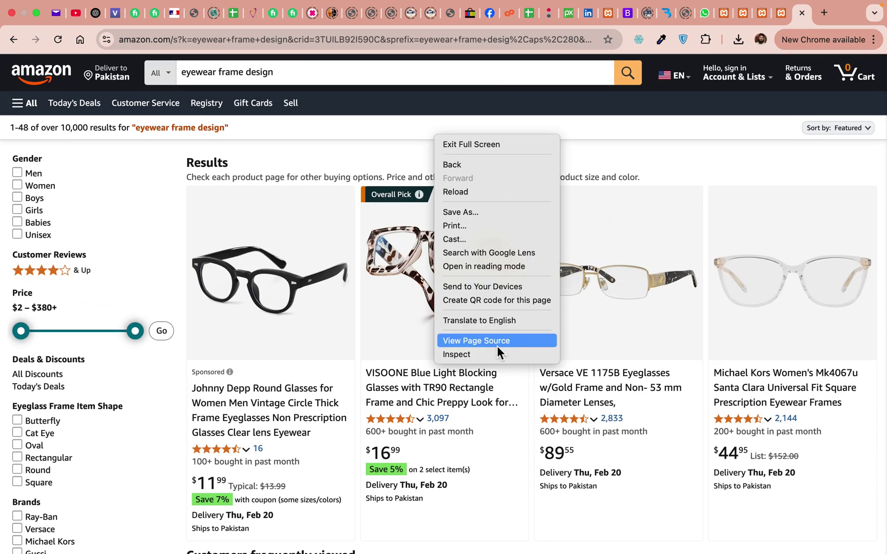
{"action": "left_click", "coordinate": [469, 359]}
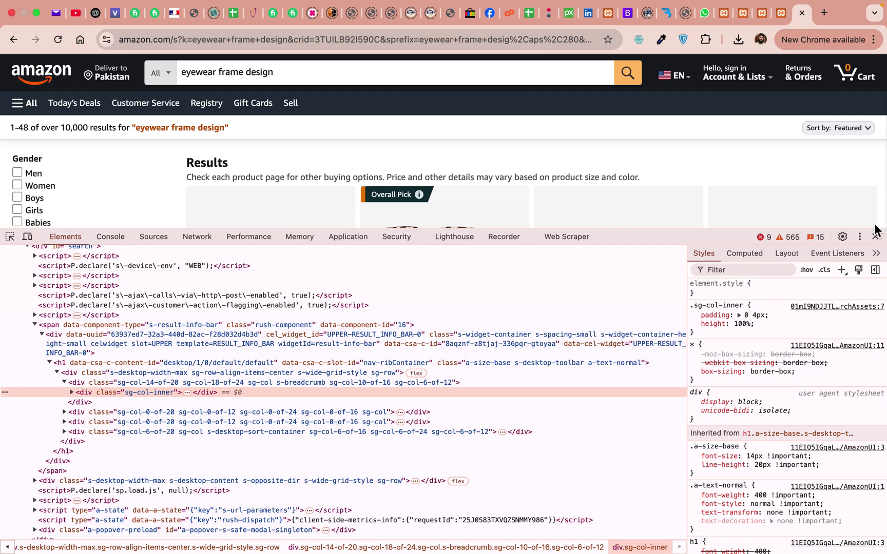
- Dock the developer tools on the right, then move them back to the bottom
{"action": "left_click", "coordinate": [859, 236]}
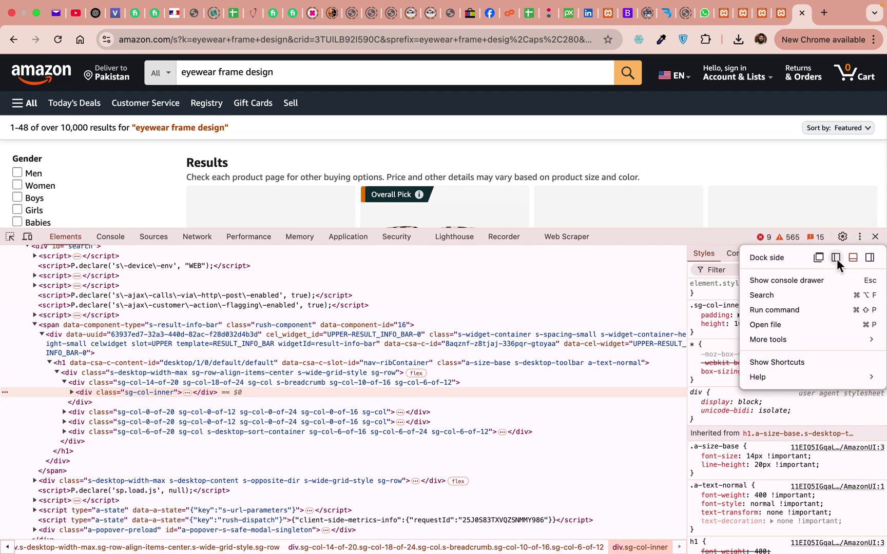
{"action": "left_click", "coordinate": [868, 258]}
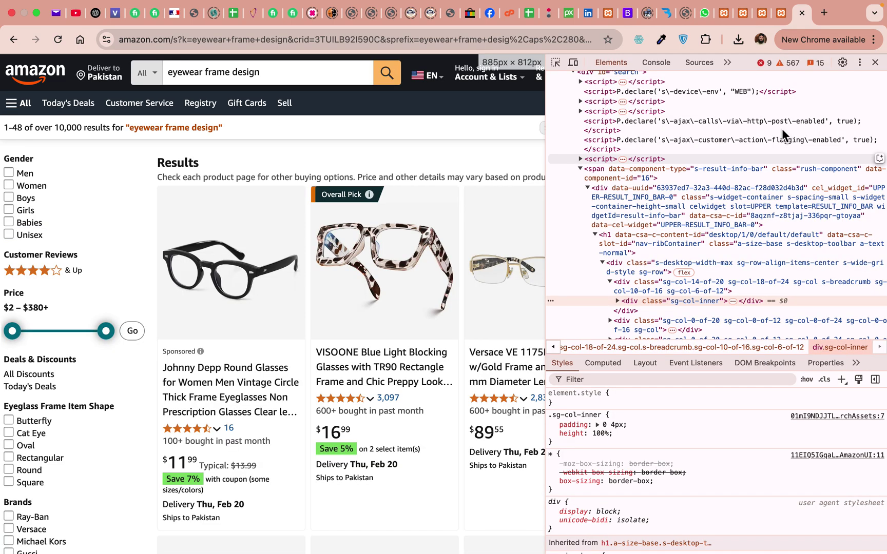
{"action": "left_click", "coordinate": [858, 64]}
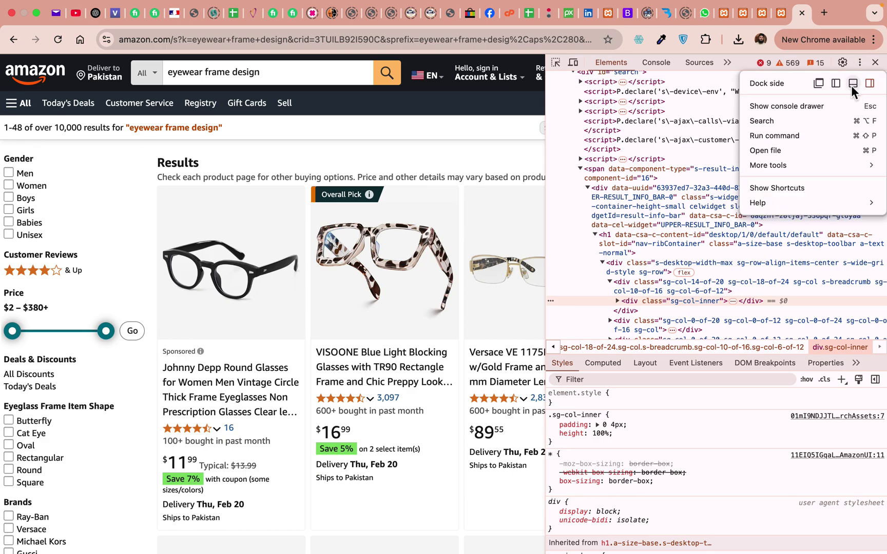
{"action": "left_click", "coordinate": [852, 83]}
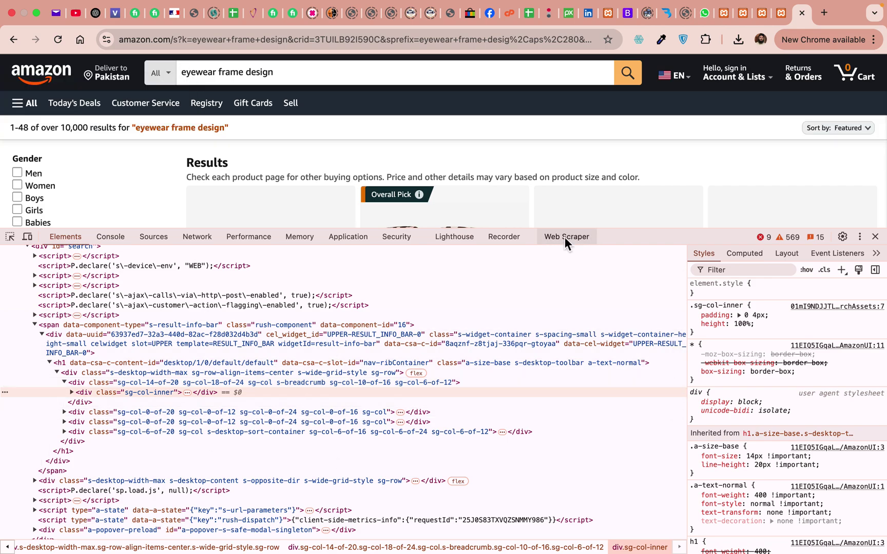
- Open Web Scraper's Import Sitemap form from the Create new sitemap menu
{"action": "left_click", "coordinate": [565, 237]}
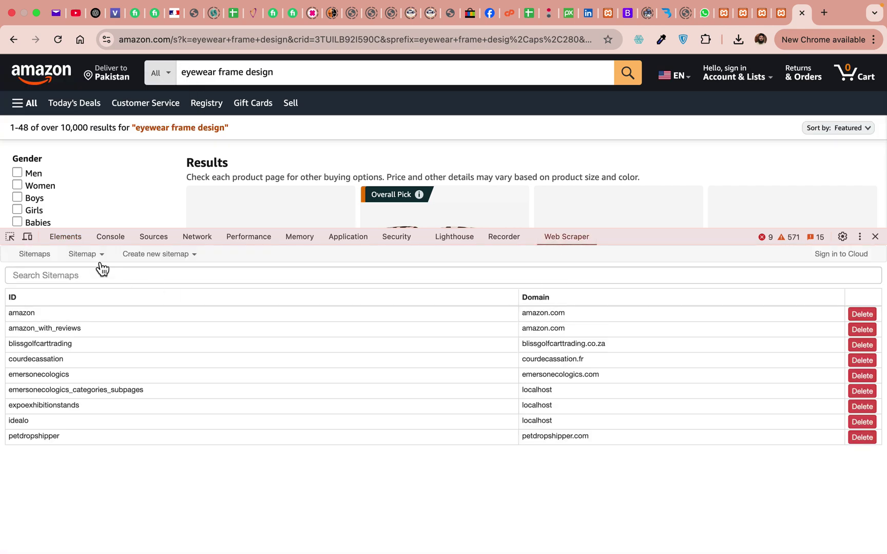
{"action": "left_click", "coordinate": [157, 255]}
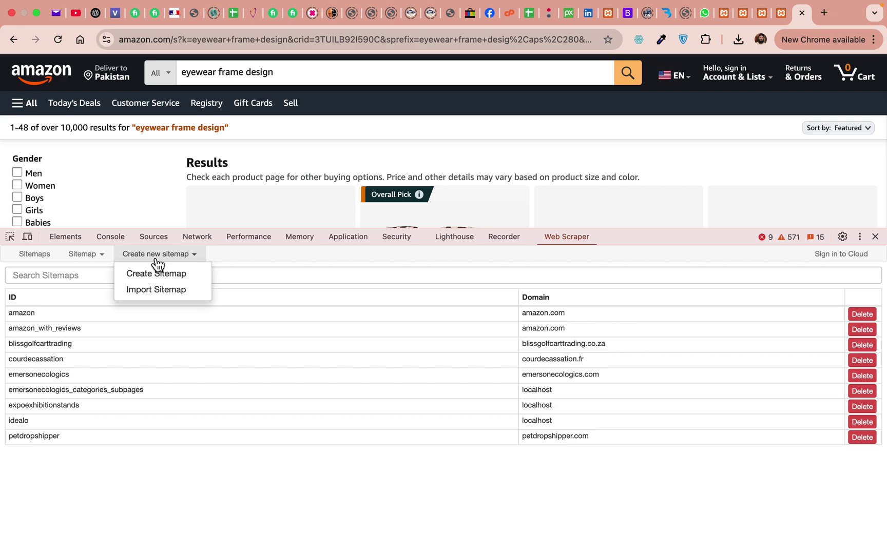
{"action": "left_click", "coordinate": [153, 291]}
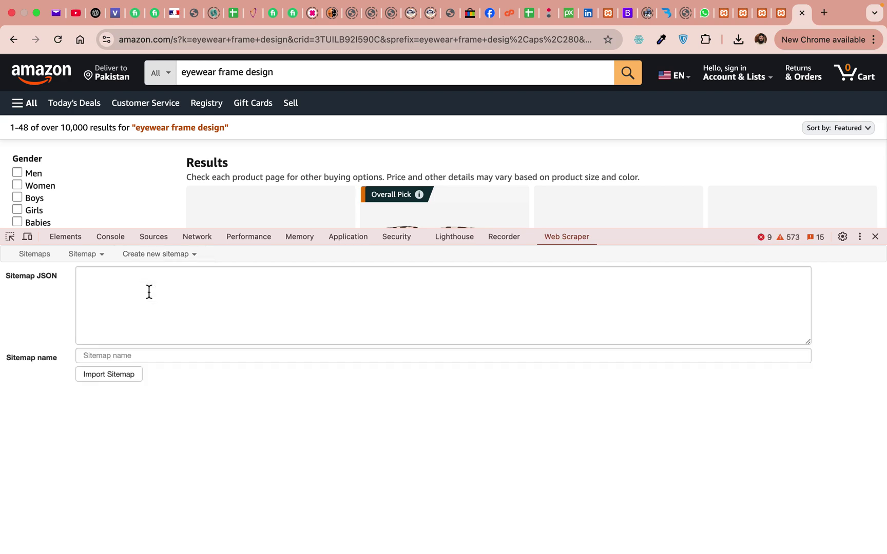
- Paste the copied sitemap JSON and begin renaming 'drones' to 'glasses'
{"action": "left_click", "coordinate": [149, 298]}
{"action": "right_click", "coordinate": [147, 297]}
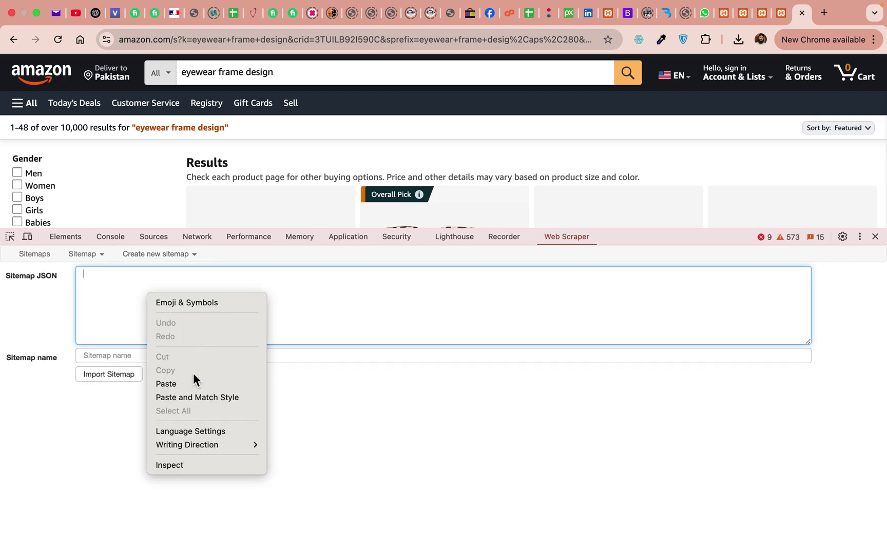
{"action": "left_click", "coordinate": [187, 384]}
{"action": "scroll", "coordinate": [148, 313], "scroll_direction": "up", "scroll_amount": 5}
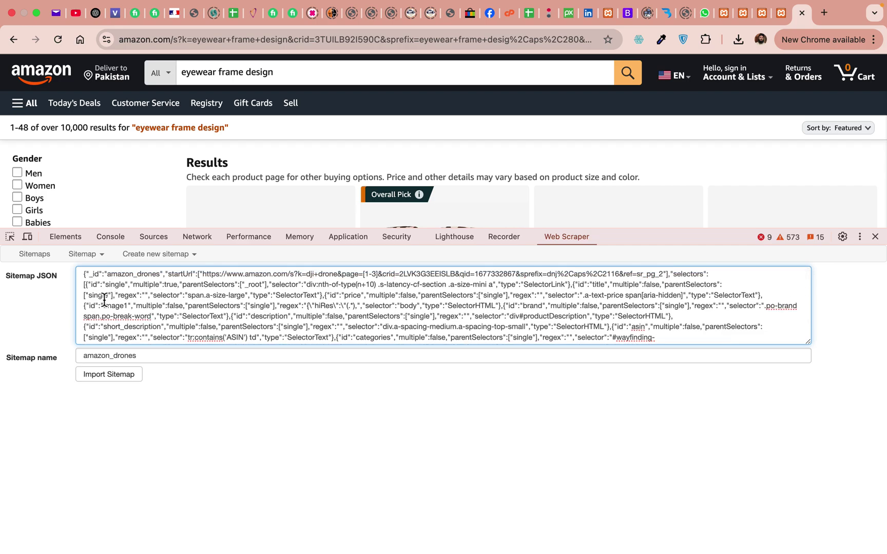
{"action": "key", "text": "BackSpace"}
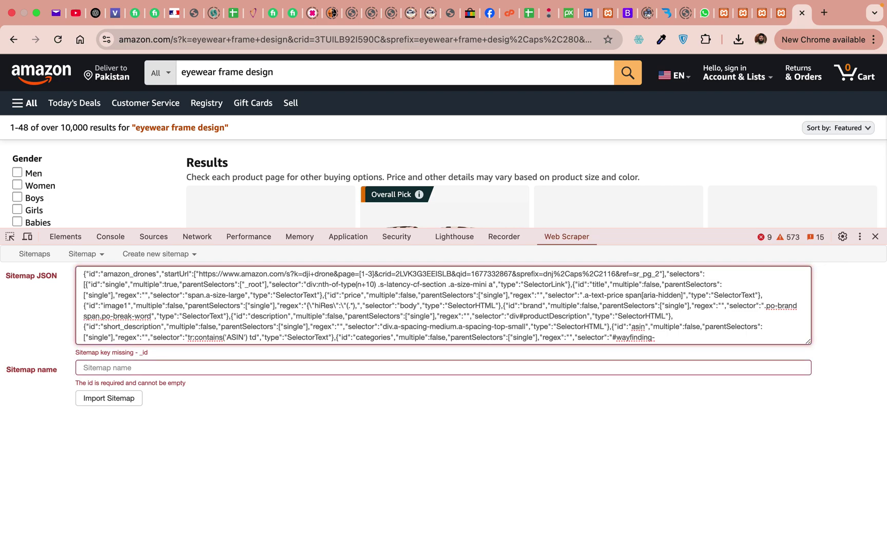
{"action": "type", "text": "_"}
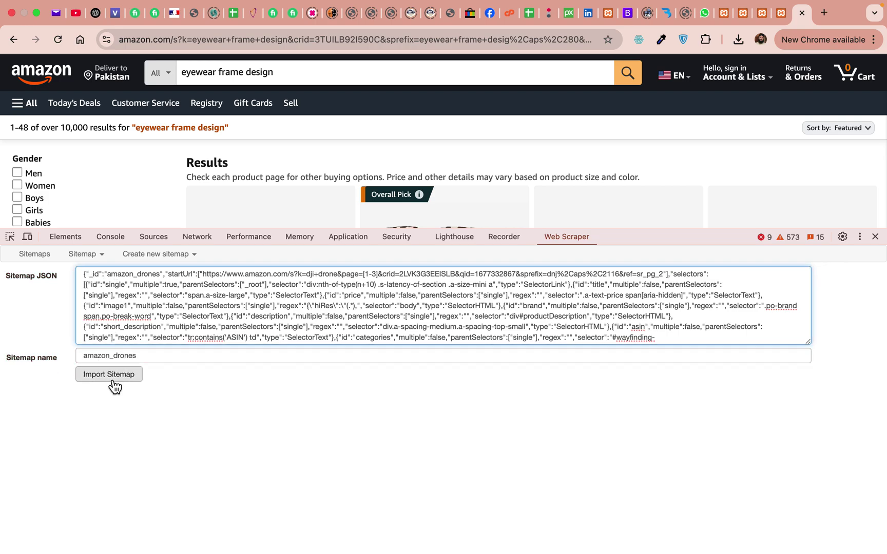
{"action": "left_click_drag", "start_coordinate": [114, 358], "coordinate": [167, 360]}
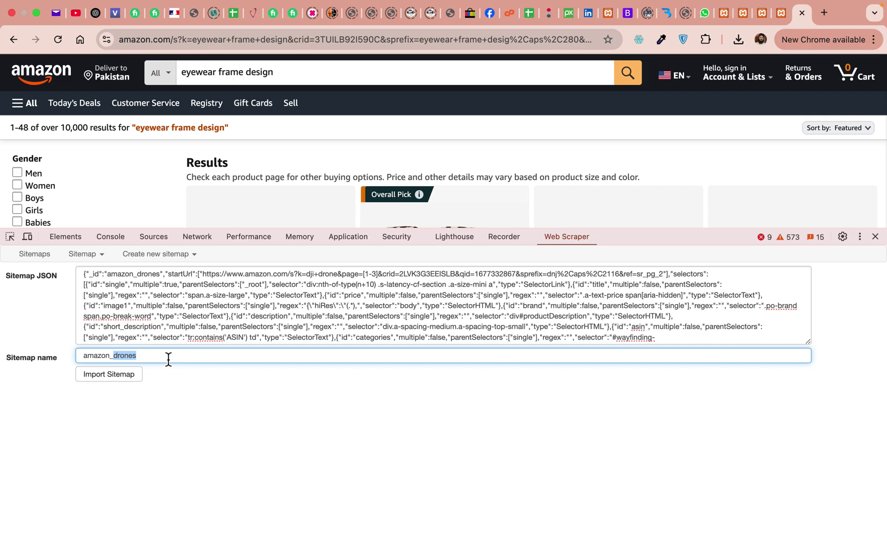
{"action": "type", "text": "glasses"}
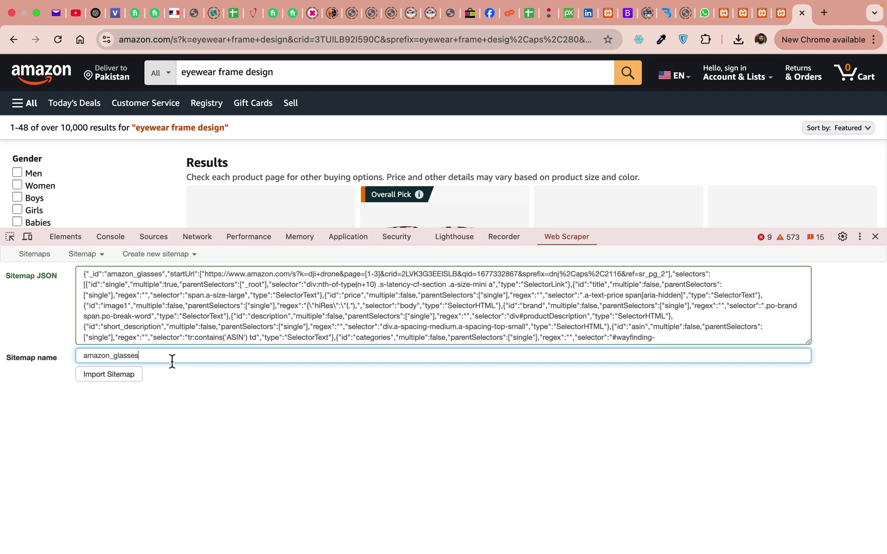
- Import the amazon_glasses sitemap and open its metadata editor
{"action": "left_click", "coordinate": [123, 376]}
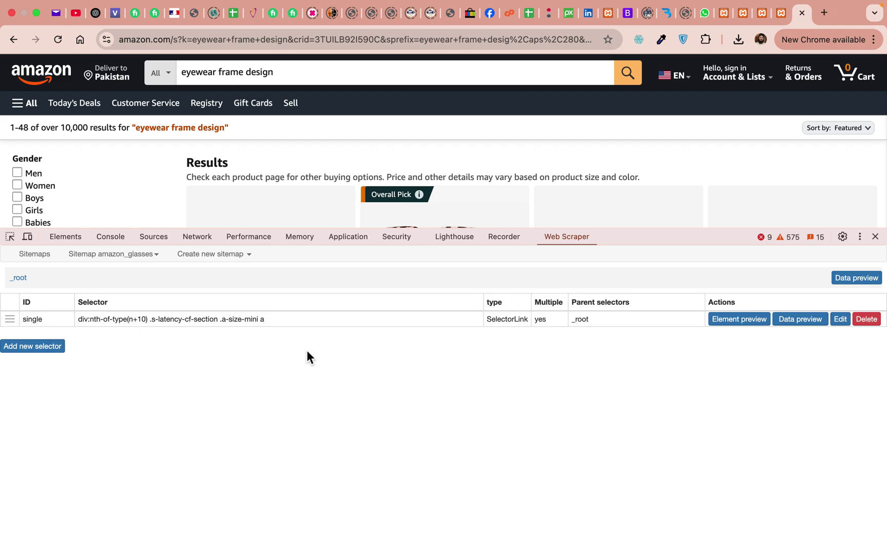
{"action": "left_click", "coordinate": [107, 260]}
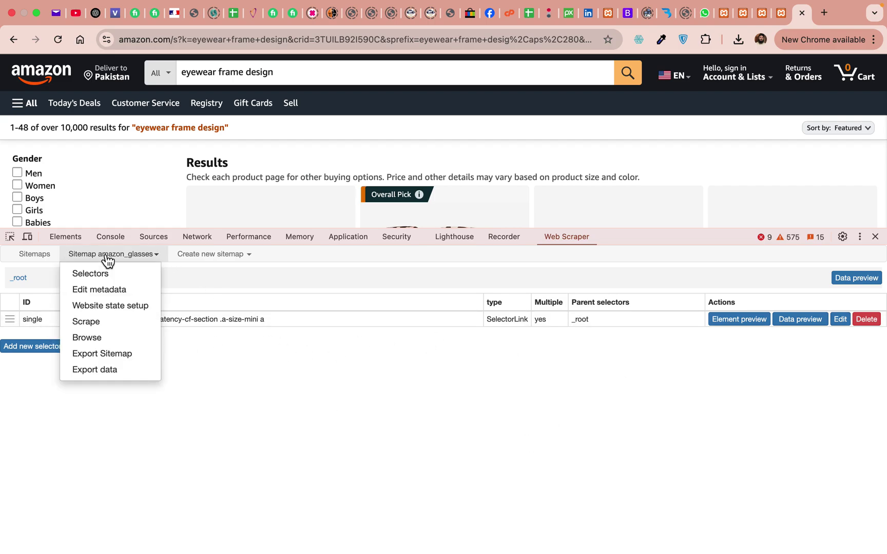
{"action": "left_click", "coordinate": [105, 291]}
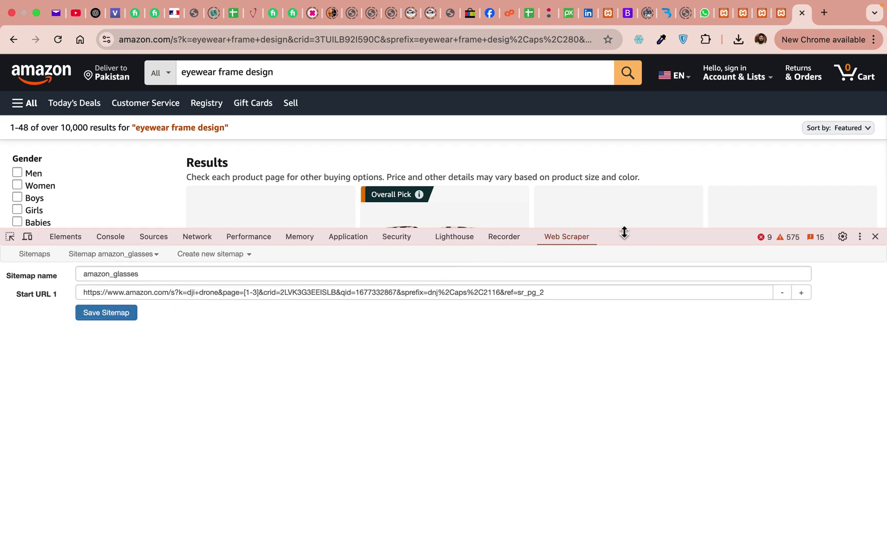
{"action": "left_click_drag", "start_coordinate": [610, 231], "coordinate": [610, 301]}
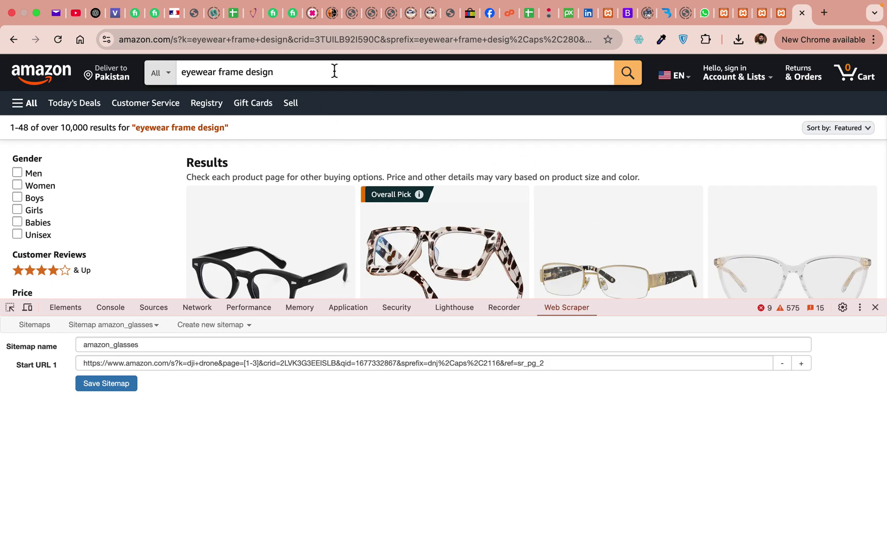
- Set Start URL 1 to the eyewear frame search page address and save the sitemap
{"action": "left_click", "coordinate": [281, 37]}
{"action": "right_click", "coordinate": [281, 37]}
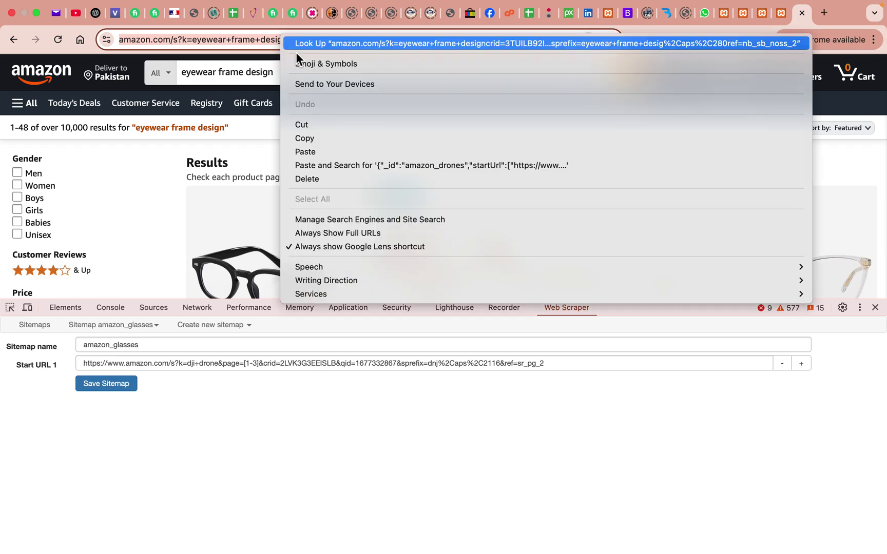
{"action": "left_click", "coordinate": [305, 138]}
{"action": "triple_click", "coordinate": [574, 365]}
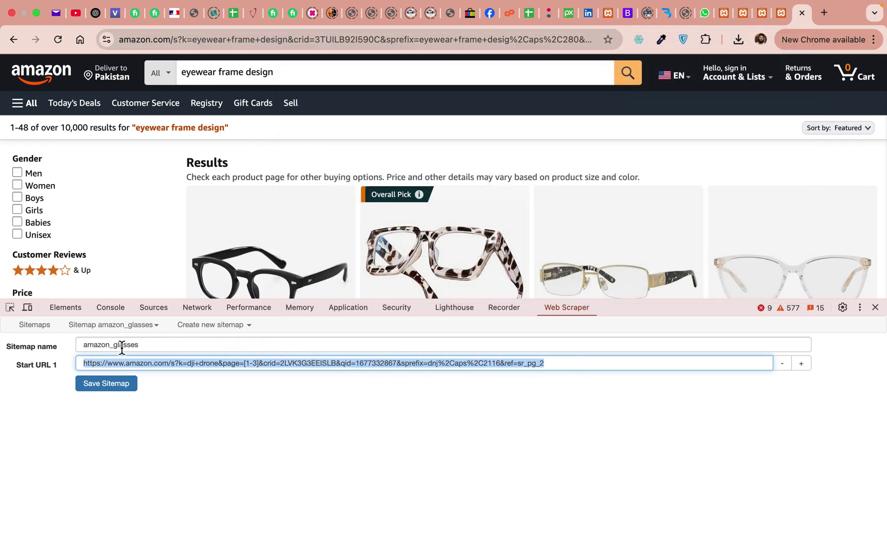
{"action": "type", "text": "https://www.amazon.com/s?k=eyewear+frame+design&crid=3TUILB92I590C&sprefix=eyewear+frame+desig%2Caps%2C280&ref=nb_sb_noss_2"}
{"action": "left_click", "coordinate": [111, 386]}
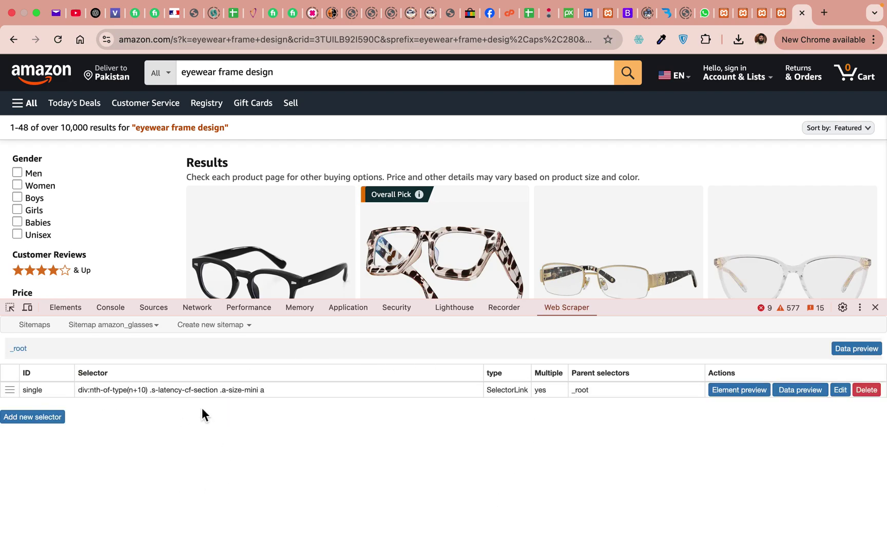
{"action": "left_click", "coordinate": [124, 336]}
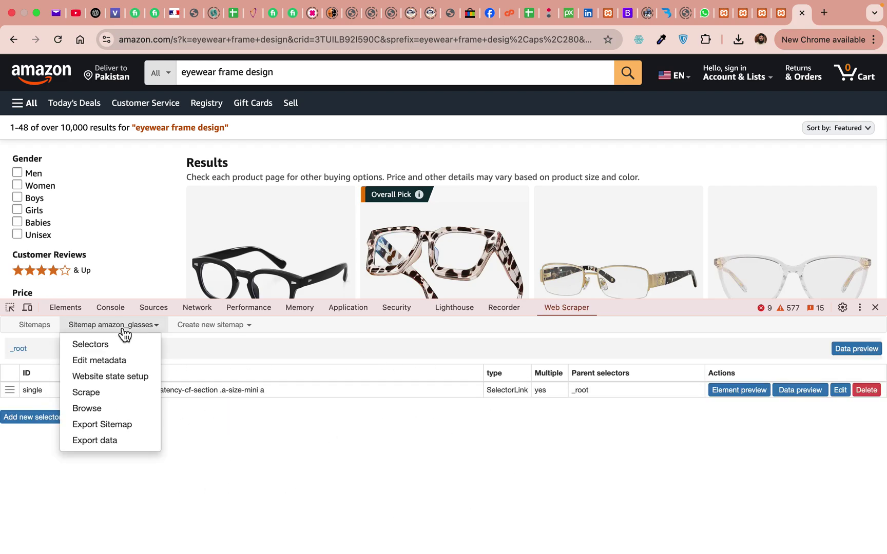
- Start scraping amazon_glasses with the default 2000 ms request interval and page load delay
{"action": "left_click", "coordinate": [101, 396]}
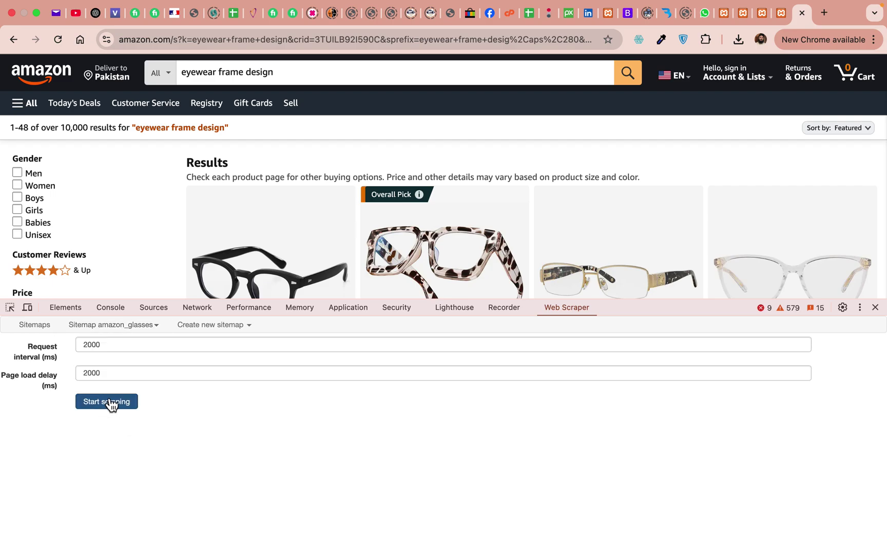
{"action": "left_click", "coordinate": [113, 404]}
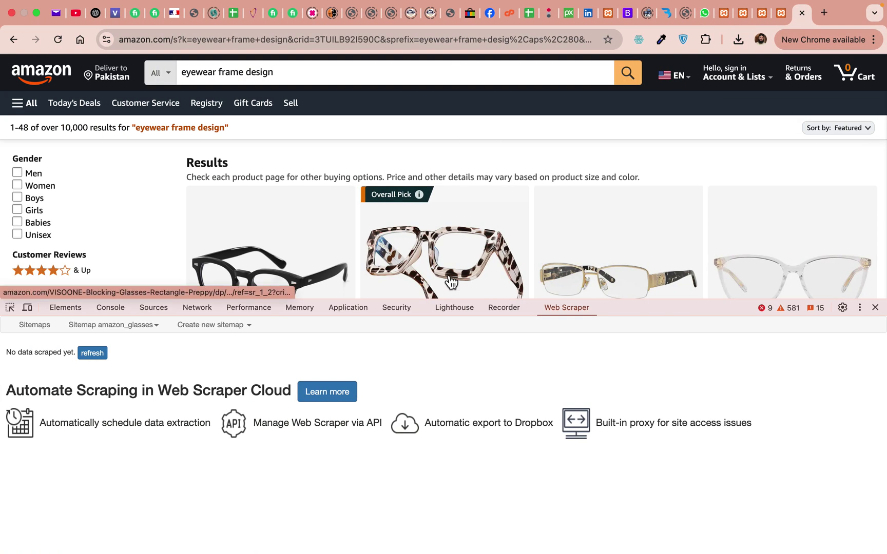
- Preview the 'single' selector's empty data, then open the selector for editing
{"action": "left_click", "coordinate": [131, 325]}
{"action": "left_click", "coordinate": [97, 344]}
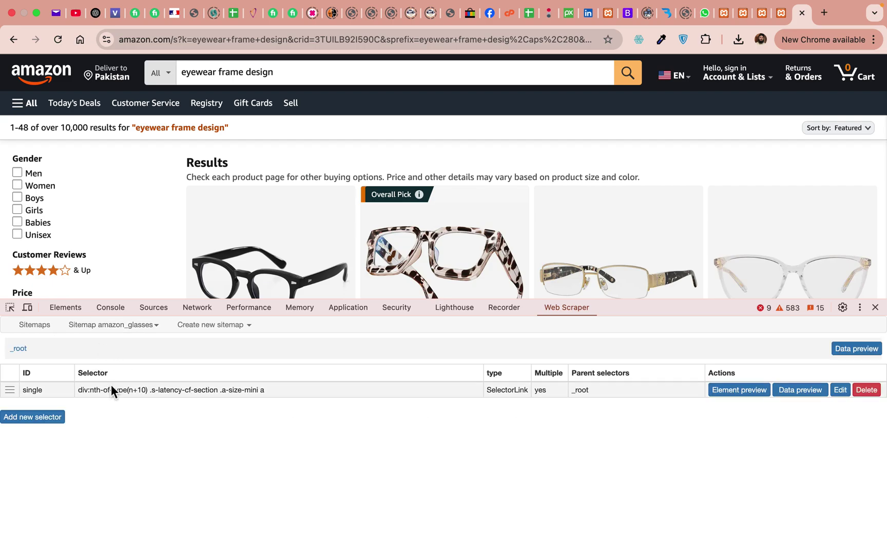
{"action": "scroll", "coordinate": [464, 296], "scroll_direction": "down", "scroll_amount": 2}
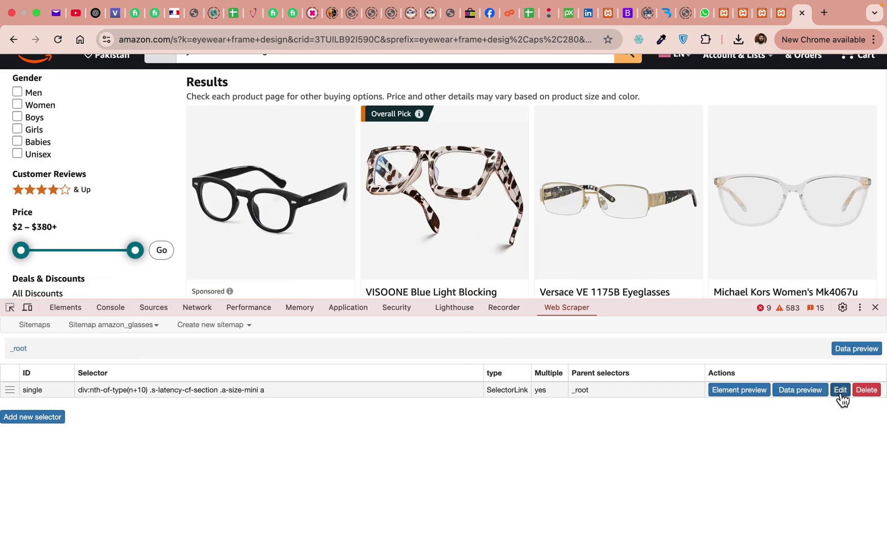
{"action": "left_click", "coordinate": [805, 390]}
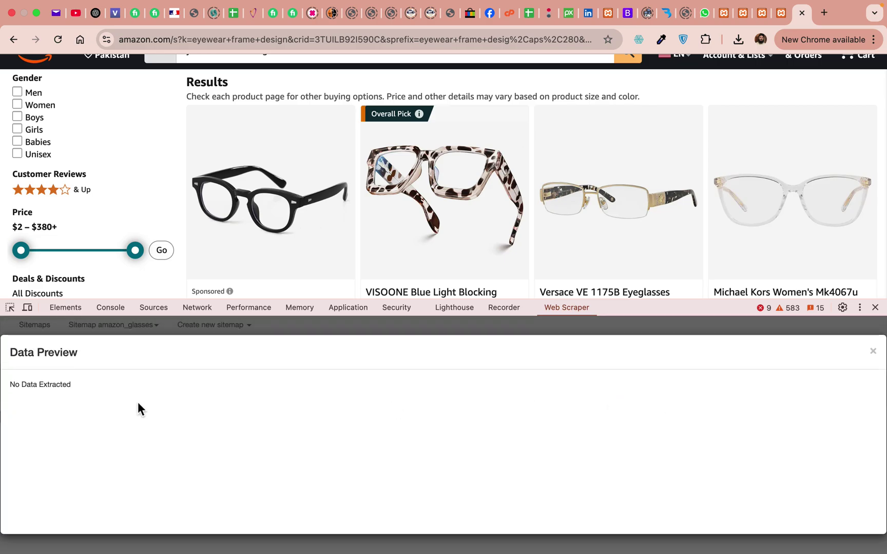
{"action": "left_click", "coordinate": [873, 351]}
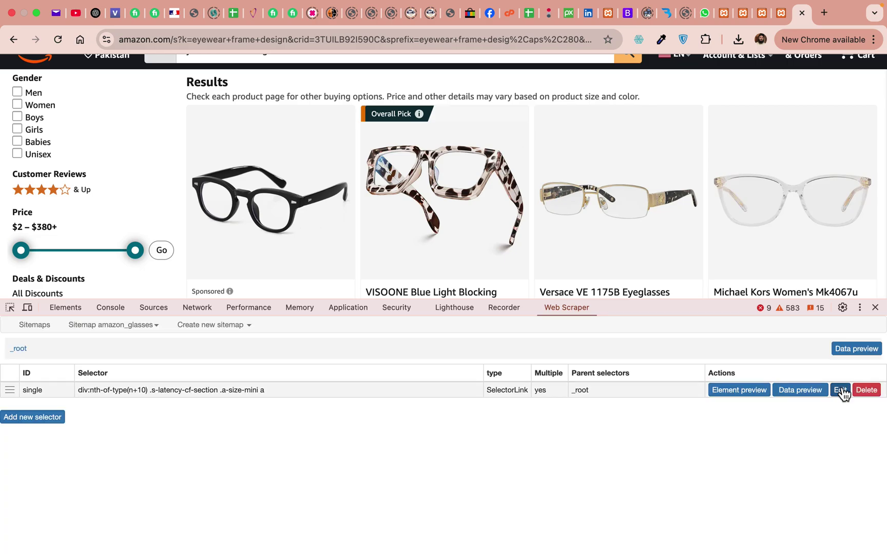
{"action": "left_click", "coordinate": [839, 390]}
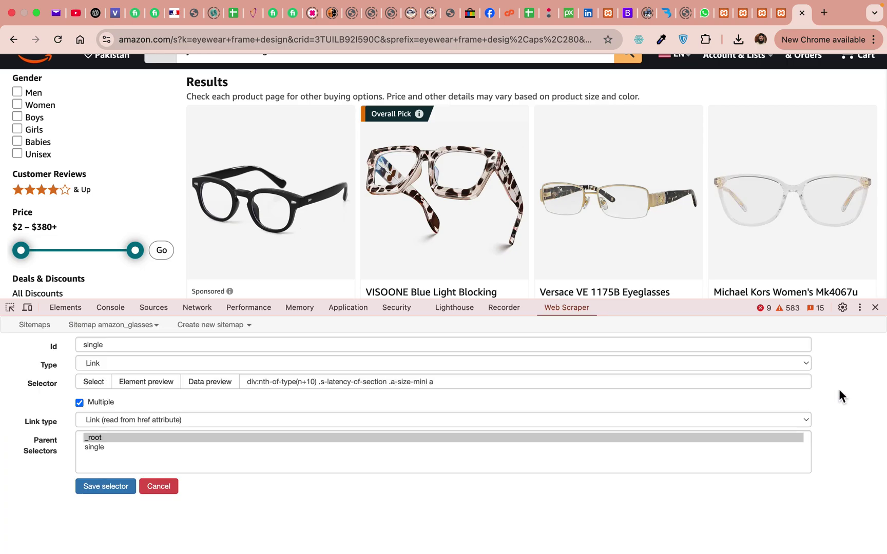
- Select the product title links, including VISOONE and Versace, and save the 'single' selector
{"action": "left_click", "coordinate": [95, 382]}
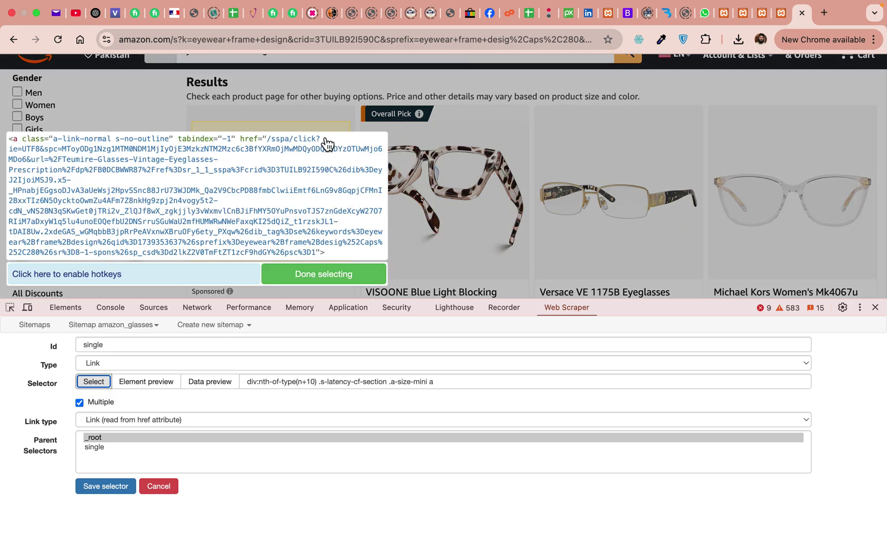
{"action": "left_click", "coordinate": [335, 195]}
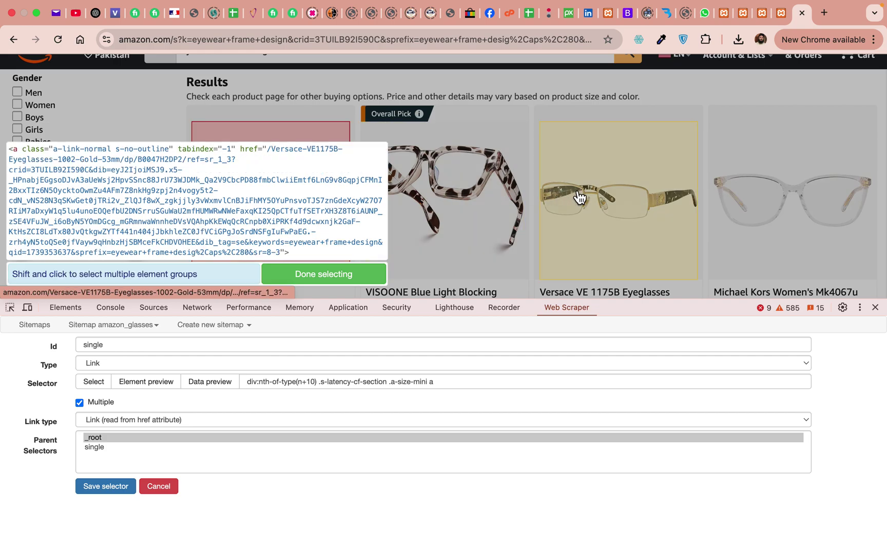
{"action": "scroll", "coordinate": [664, 210], "scroll_direction": "down", "scroll_amount": 3}
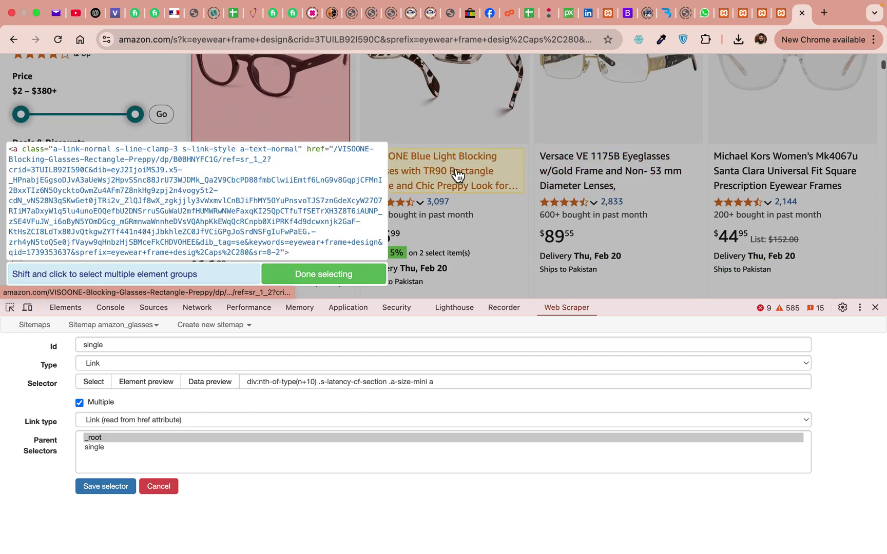
{"action": "left_click", "coordinate": [324, 274]}
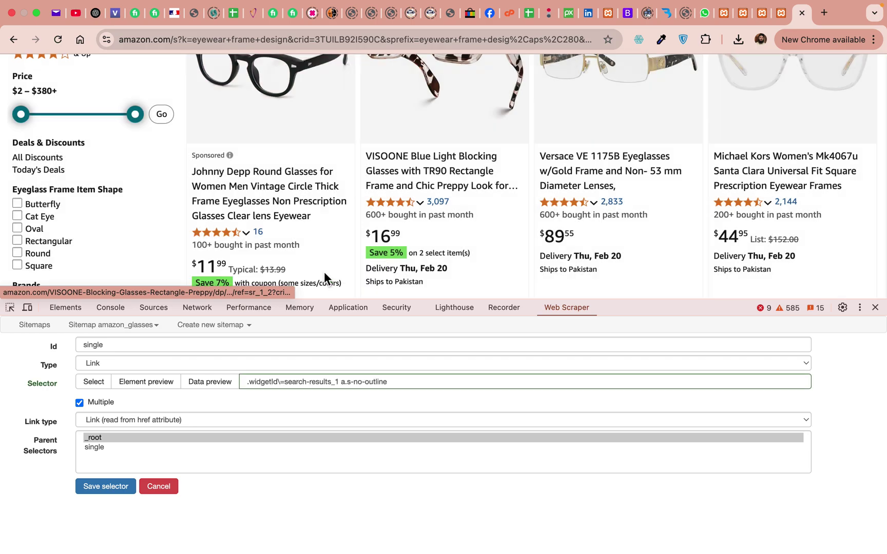
{"action": "left_click", "coordinate": [97, 385]}
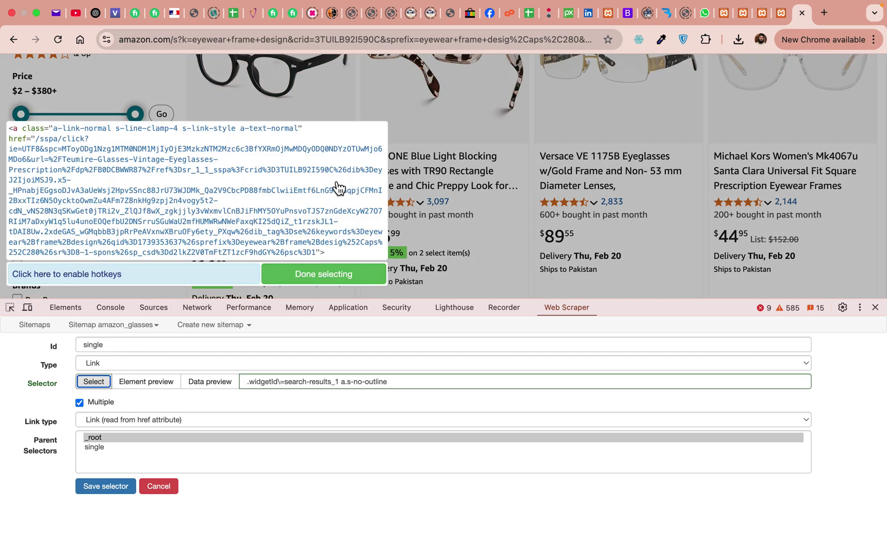
{"action": "left_click", "coordinate": [471, 187]}
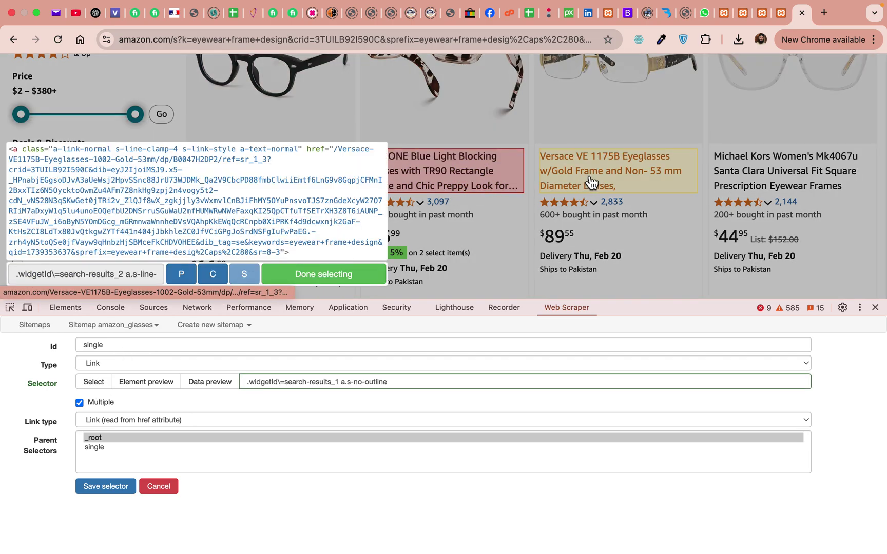
{"action": "left_click", "coordinate": [613, 180]}
{"action": "scroll", "coordinate": [589, 215], "scroll_direction": "down", "scroll_amount": 2}
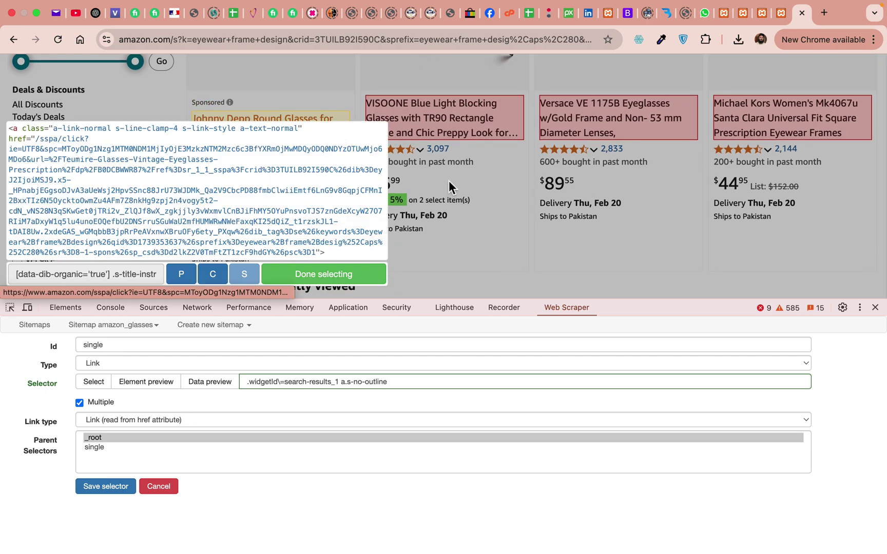
{"action": "scroll", "coordinate": [484, 195], "scroll_direction": "down", "scroll_amount": 2}
{"action": "scroll", "coordinate": [485, 188], "scroll_direction": "down", "scroll_amount": 3}
{"action": "scroll", "coordinate": [496, 187], "scroll_direction": "down", "scroll_amount": 2}
{"action": "scroll", "coordinate": [496, 187], "scroll_direction": "down", "scroll_amount": 3}
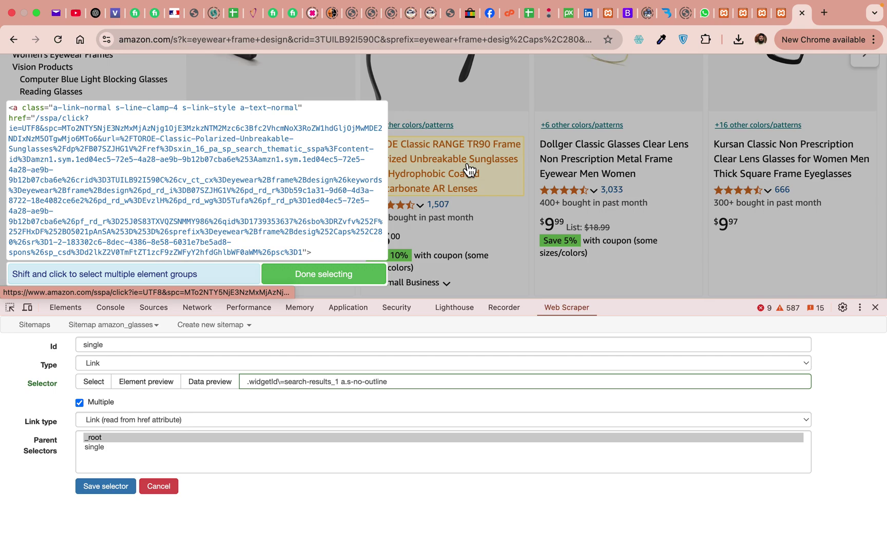
{"action": "scroll", "coordinate": [569, 165], "scroll_direction": "down", "scroll_amount": 2}
{"action": "scroll", "coordinate": [567, 160], "scroll_direction": "up", "scroll_amount": 1}
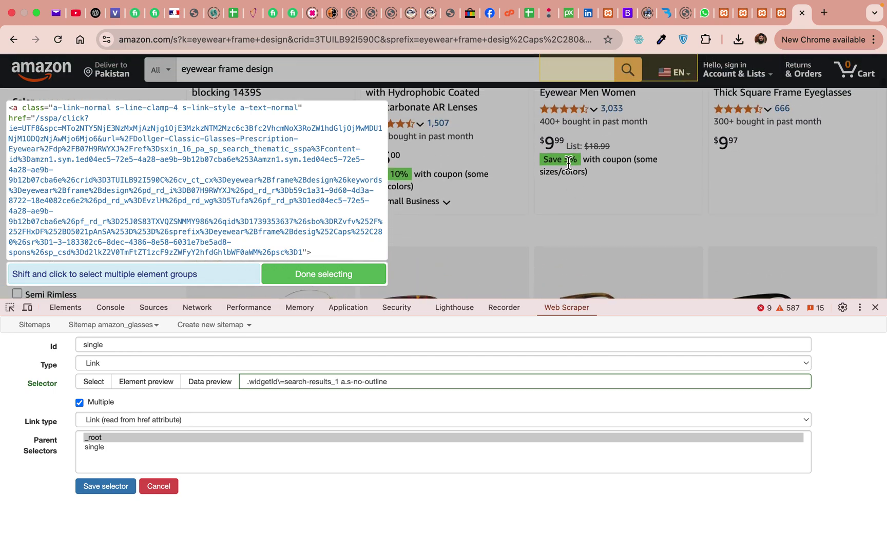
{"action": "scroll", "coordinate": [549, 159], "scroll_direction": "up", "scroll_amount": 4}
{"action": "scroll", "coordinate": [550, 166], "scroll_direction": "up", "scroll_amount": 3}
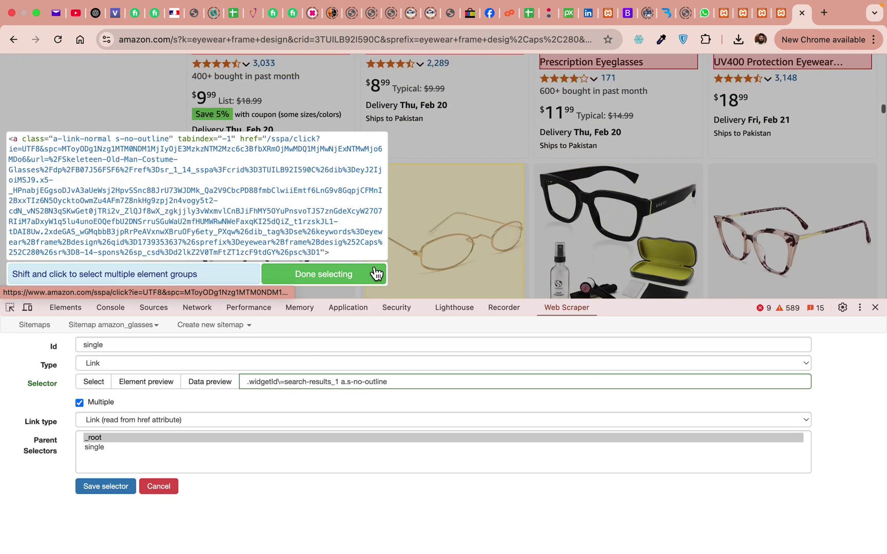
{"action": "left_click", "coordinate": [353, 278]}
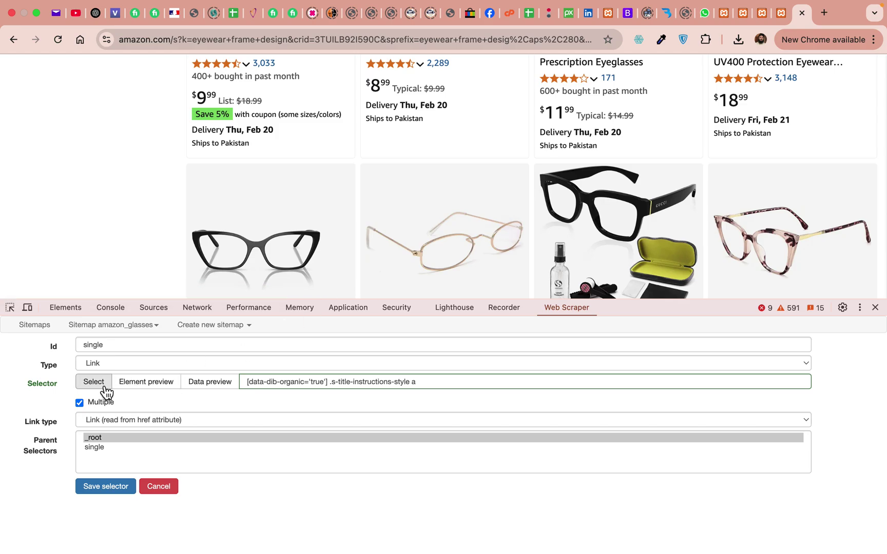
{"action": "left_click", "coordinate": [109, 485]}
- Start the amazon_glasses sitemap scrape over the Amazon eyewear search results
{"action": "left_click", "coordinate": [111, 325]}
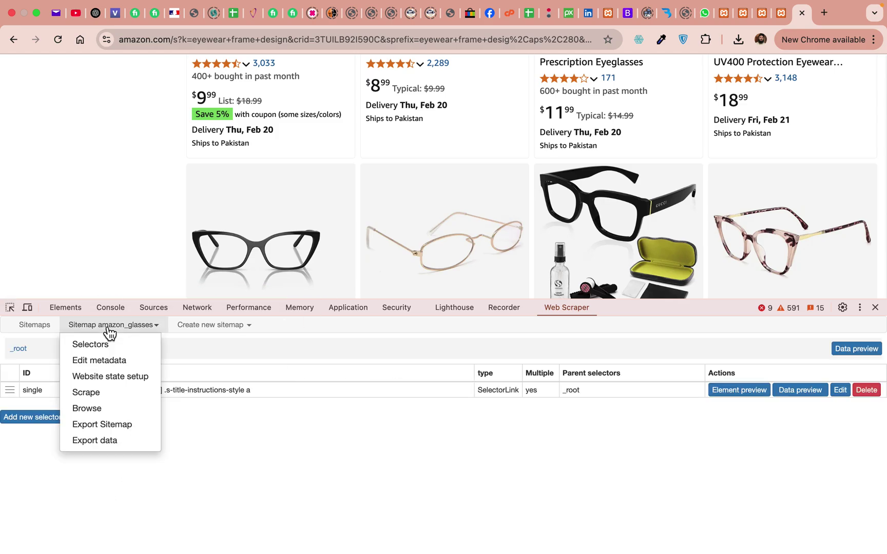
{"action": "left_click", "coordinate": [88, 392]}
{"action": "left_click", "coordinate": [123, 407]}
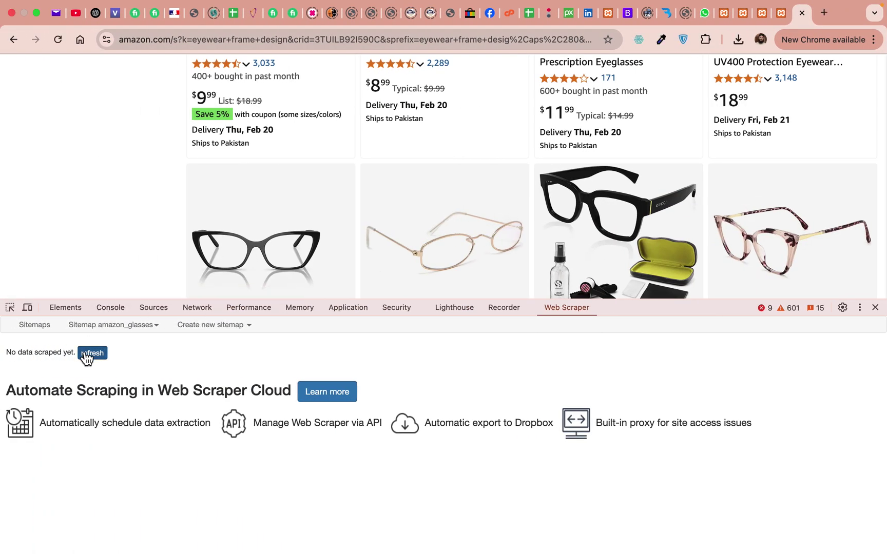
- Refresh the scraped data table, browse the eyewear titles and links, and bring up the sitemap actions
{"action": "left_click", "coordinate": [86, 354]}
{"action": "scroll", "coordinate": [220, 439], "scroll_direction": "down", "scroll_amount": 10}
{"action": "scroll", "coordinate": [222, 440], "scroll_direction": "down", "scroll_amount": 5}
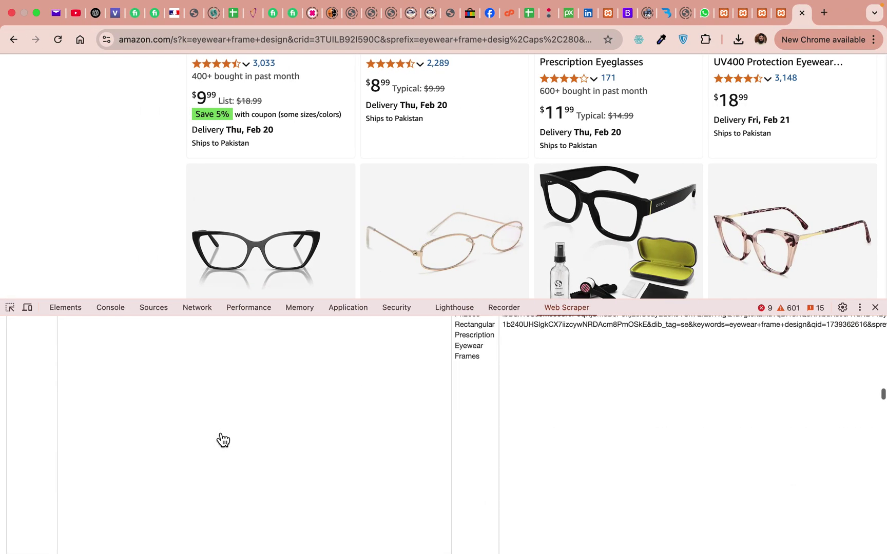
{"action": "scroll", "coordinate": [223, 440], "scroll_direction": "down", "scroll_amount": 5}
{"action": "scroll", "coordinate": [222, 441], "scroll_direction": "down", "scroll_amount": 5}
{"action": "scroll", "coordinate": [222, 440], "scroll_direction": "down", "scroll_amount": 5}
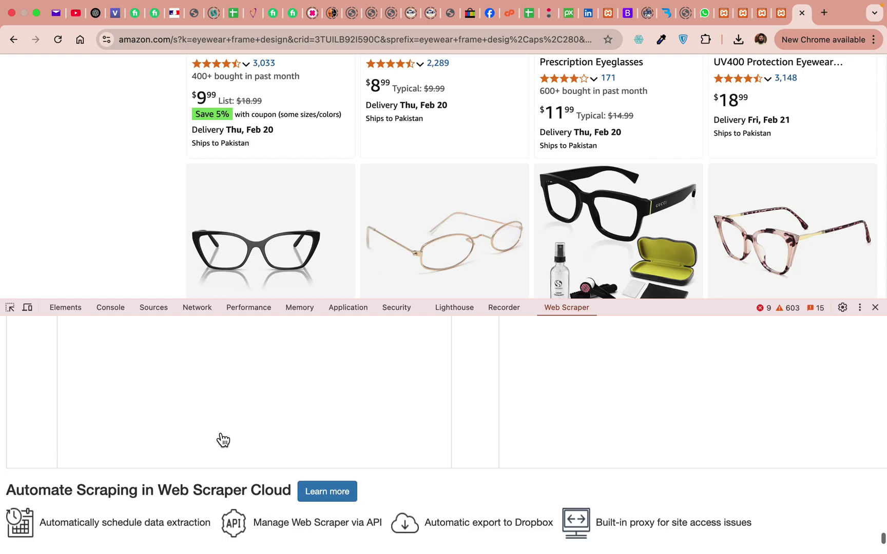
{"action": "scroll", "coordinate": [222, 440], "scroll_direction": "up", "scroll_amount": 3}
{"action": "scroll", "coordinate": [222, 439], "scroll_direction": "up", "scroll_amount": 2}
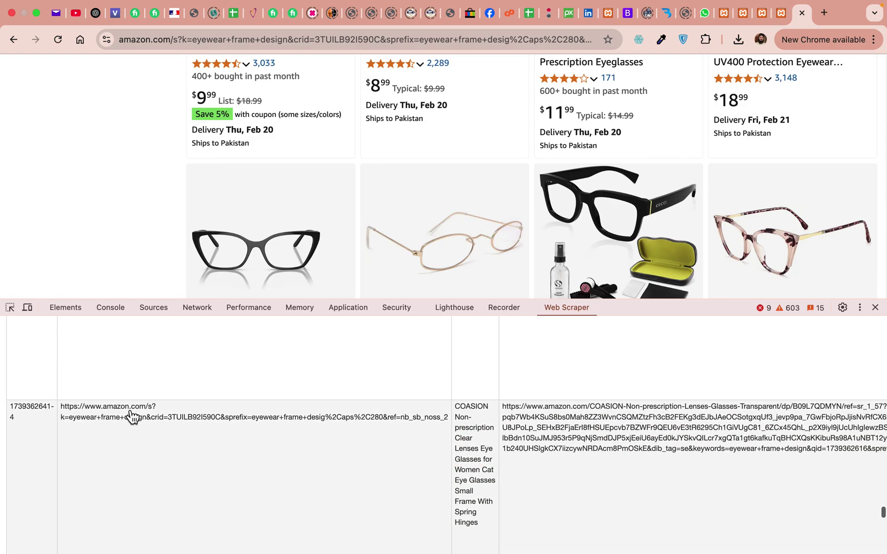
{"action": "scroll", "coordinate": [130, 417], "scroll_direction": "up", "scroll_amount": 5}
{"action": "scroll", "coordinate": [124, 421], "scroll_direction": "up", "scroll_amount": 3}
{"action": "scroll", "coordinate": [126, 421], "scroll_direction": "up", "scroll_amount": 3}
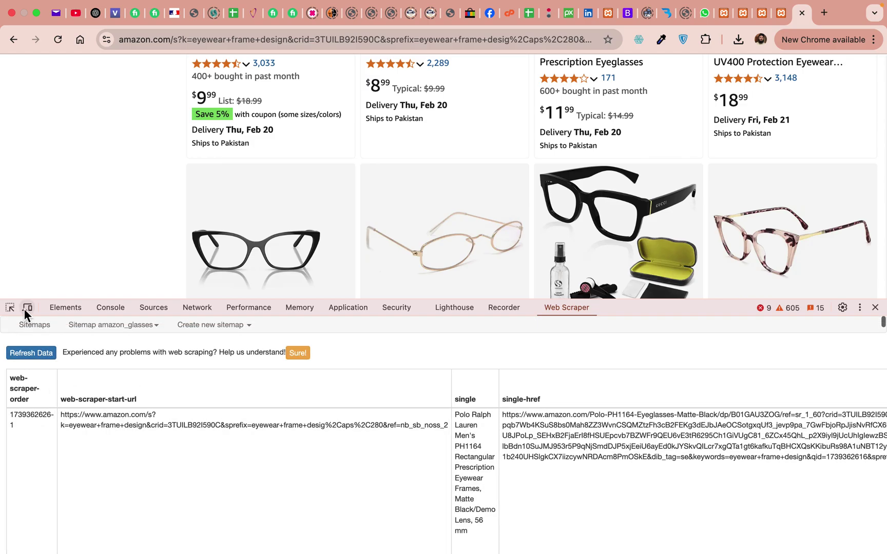
{"action": "left_click", "coordinate": [35, 355]}
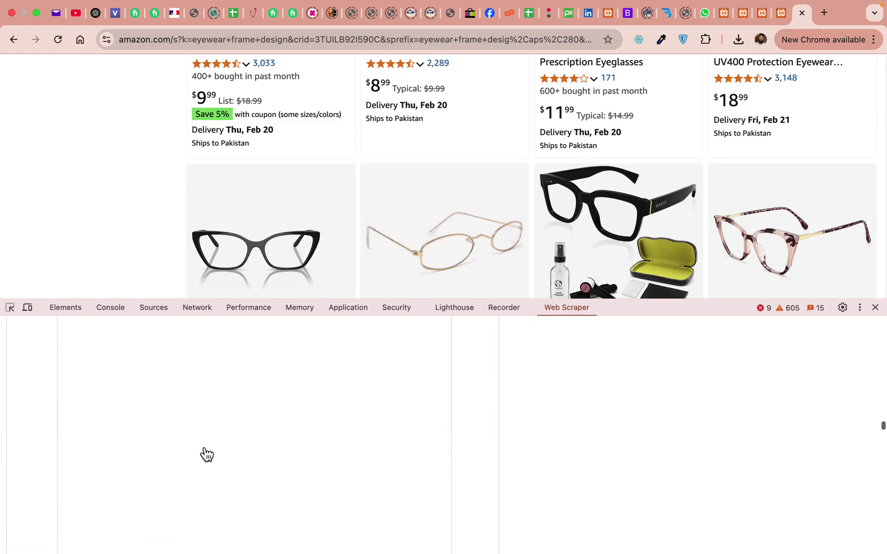
{"action": "scroll", "coordinate": [206, 455], "scroll_direction": "down", "scroll_amount": 3}
{"action": "scroll", "coordinate": [207, 454], "scroll_direction": "down", "scroll_amount": 3}
{"action": "scroll", "coordinate": [207, 454], "scroll_direction": "down", "scroll_amount": 2}
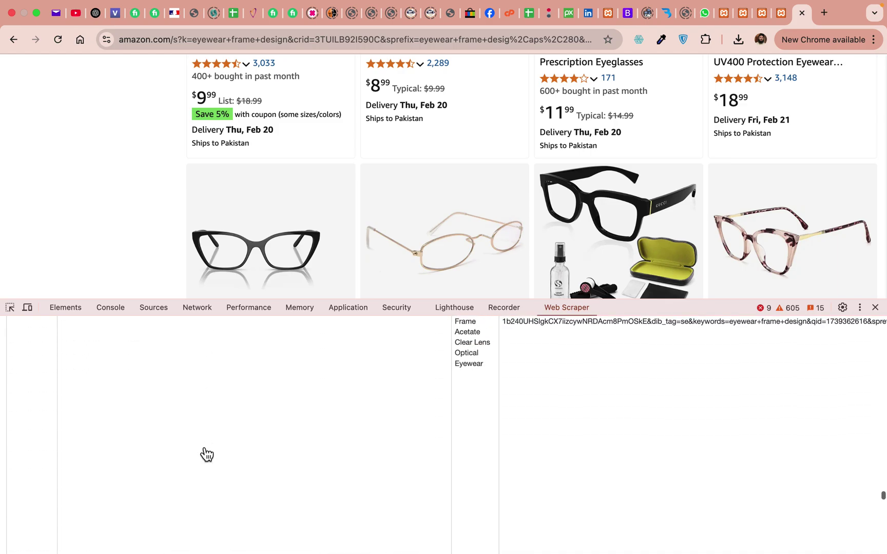
{"action": "scroll", "coordinate": [207, 455], "scroll_direction": "down", "scroll_amount": 2}
{"action": "scroll", "coordinate": [206, 454], "scroll_direction": "down", "scroll_amount": 3}
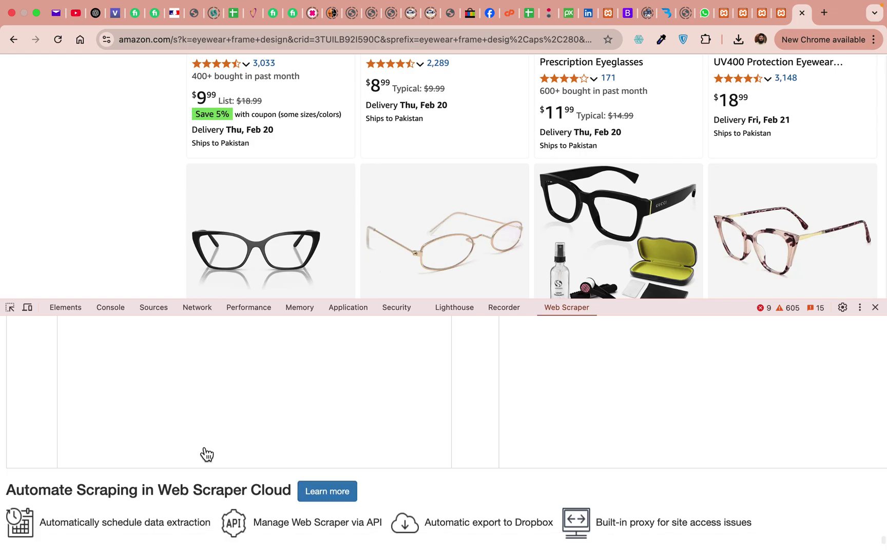
{"action": "scroll", "coordinate": [206, 454], "scroll_direction": "up", "scroll_amount": 3}
{"action": "scroll", "coordinate": [201, 453], "scroll_direction": "up", "scroll_amount": 3}
{"action": "scroll", "coordinate": [202, 453], "scroll_direction": "up", "scroll_amount": 3}
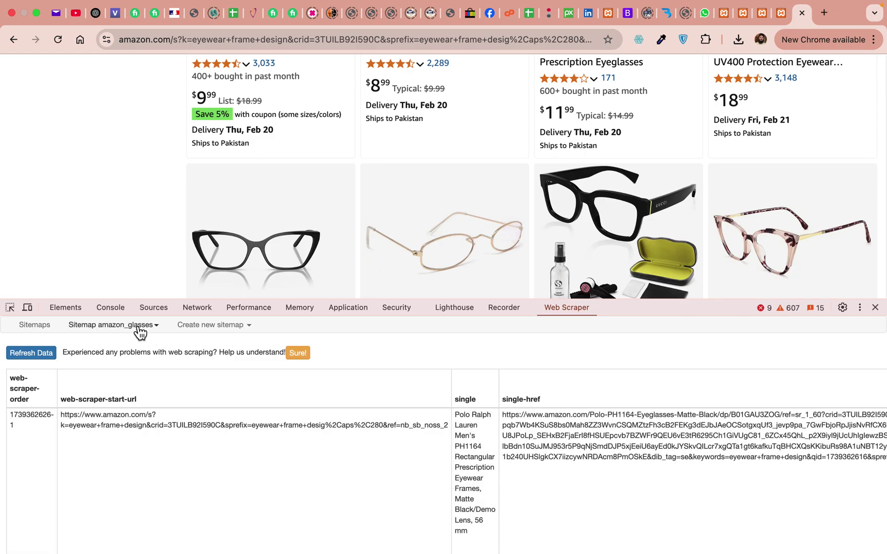
{"action": "left_click", "coordinate": [122, 333]}
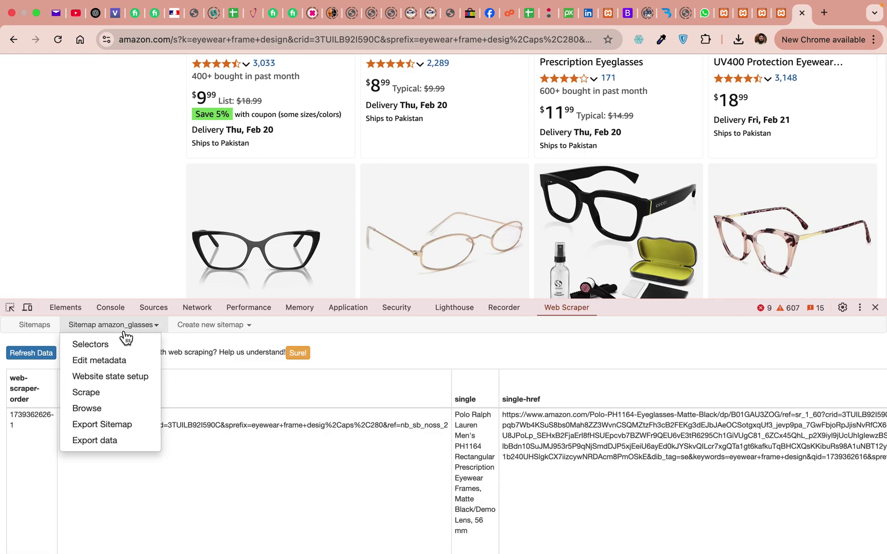
- Export the scraped data as amazon_glasses.csv to the Desktop and open it
{"action": "left_click", "coordinate": [98, 443]}
{"action": "left_click", "coordinate": [481, 437]}
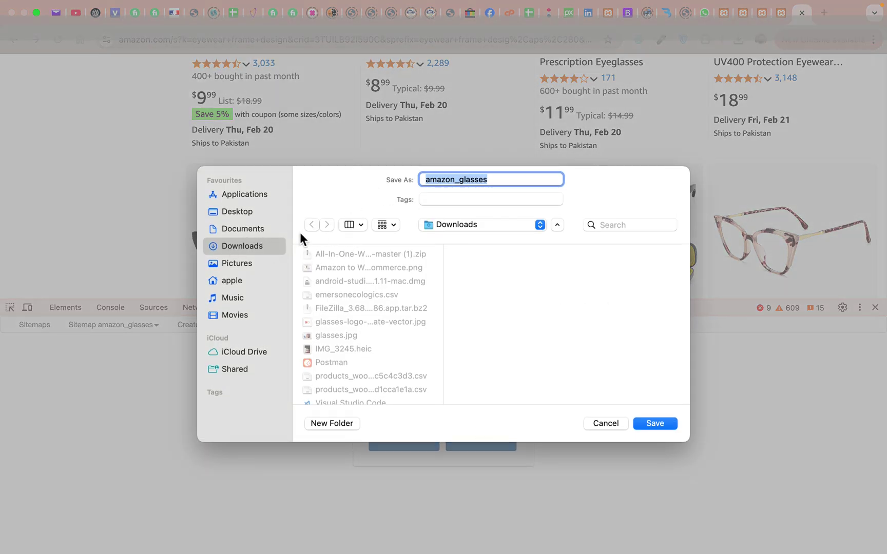
{"action": "left_click", "coordinate": [234, 213]}
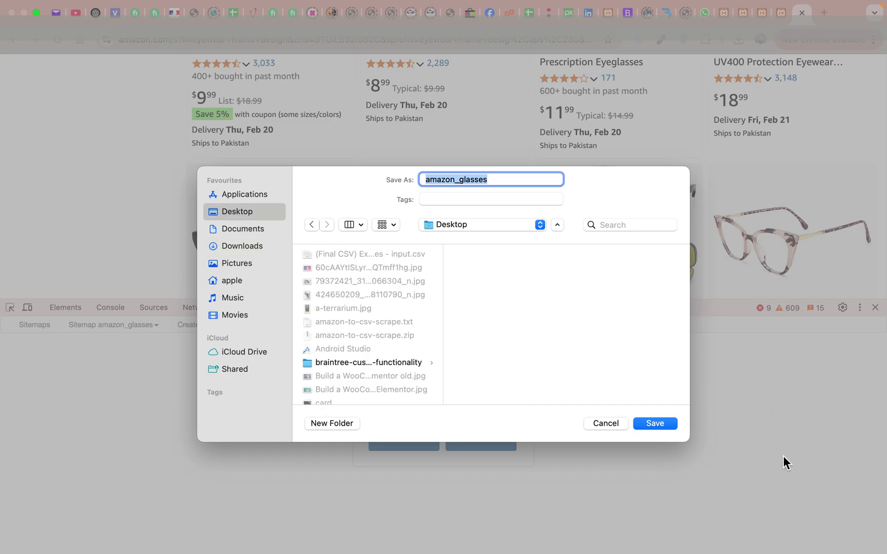
{"action": "left_click", "coordinate": [653, 419]}
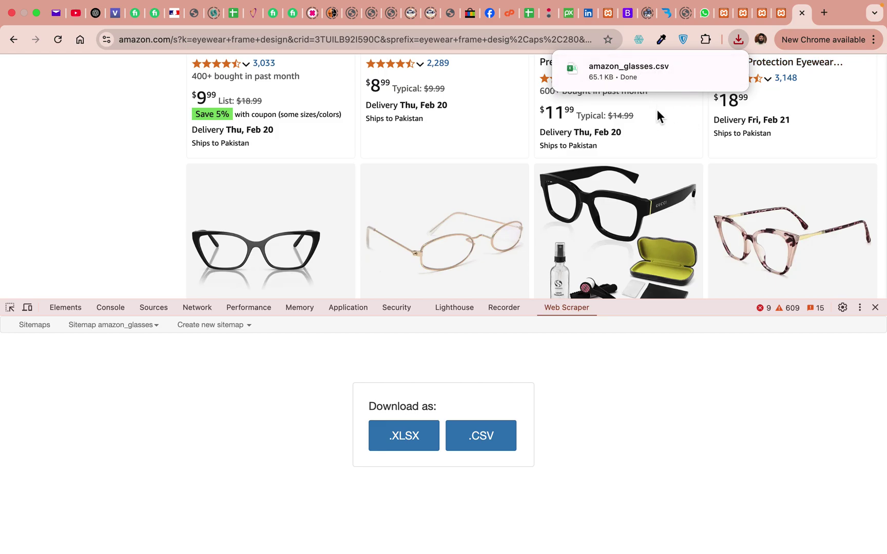
{"action": "left_click", "coordinate": [643, 76]}
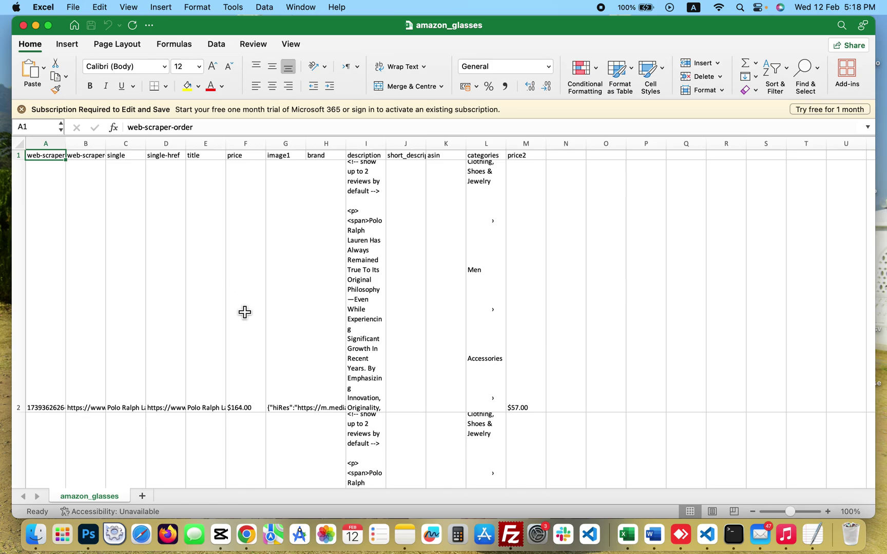
{"action": "scroll", "coordinate": [529, 388], "scroll_direction": "down", "scroll_amount": 3}
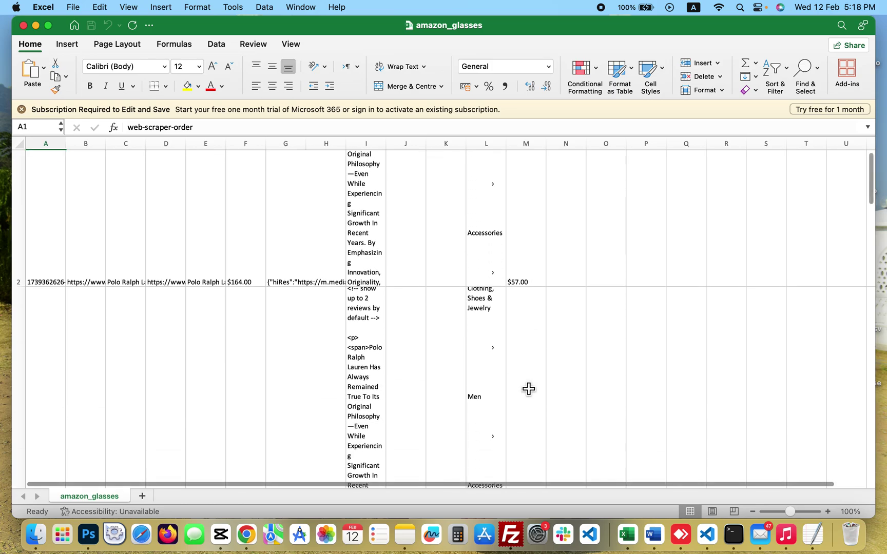
{"action": "scroll", "coordinate": [528, 389], "scroll_direction": "down", "scroll_amount": 3}
{"action": "scroll", "coordinate": [528, 389], "scroll_direction": "down", "scroll_amount": 2}
{"action": "scroll", "coordinate": [276, 374], "scroll_direction": "down", "scroll_amount": 2}
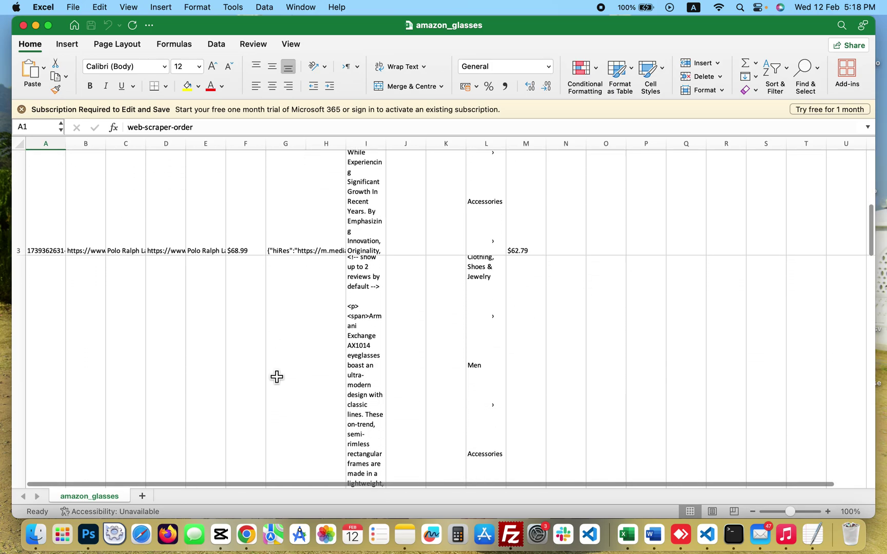
{"action": "scroll", "coordinate": [276, 374], "scroll_direction": "down", "scroll_amount": 5}
{"action": "scroll", "coordinate": [277, 374], "scroll_direction": "down", "scroll_amount": 2}
{"action": "scroll", "coordinate": [277, 374], "scroll_direction": "down", "scroll_amount": 1}
{"action": "scroll", "coordinate": [276, 374], "scroll_direction": "down", "scroll_amount": 3}
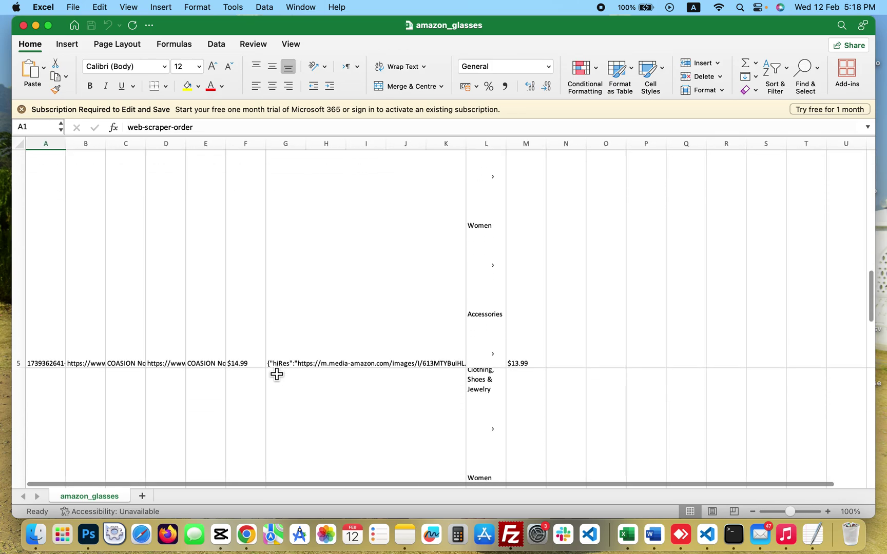
{"action": "scroll", "coordinate": [515, 321], "scroll_direction": "down", "scroll_amount": 1}
{"action": "scroll", "coordinate": [523, 378], "scroll_direction": "down", "scroll_amount": 2}
{"action": "scroll", "coordinate": [524, 378], "scroll_direction": "down", "scroll_amount": 2}
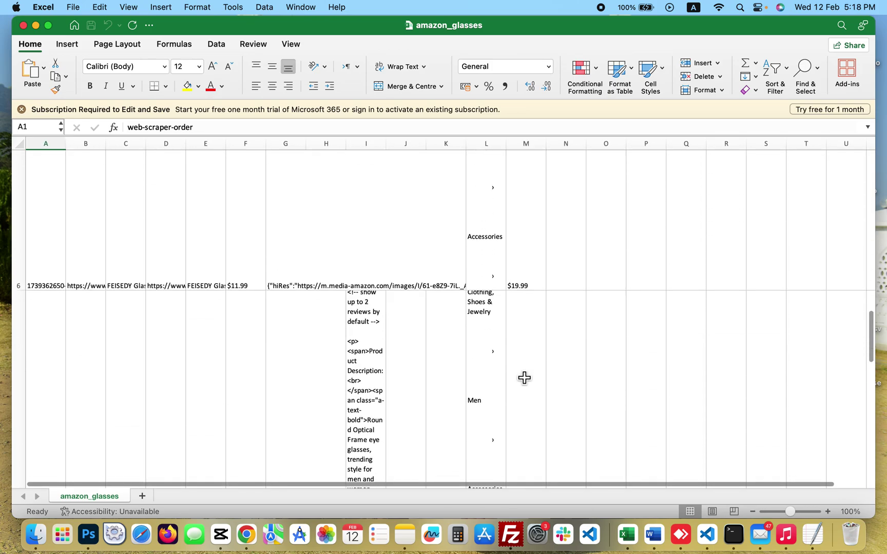
{"action": "scroll", "coordinate": [523, 378], "scroll_direction": "down", "scroll_amount": 1}
{"action": "scroll", "coordinate": [523, 377], "scroll_direction": "down", "scroll_amount": 1}
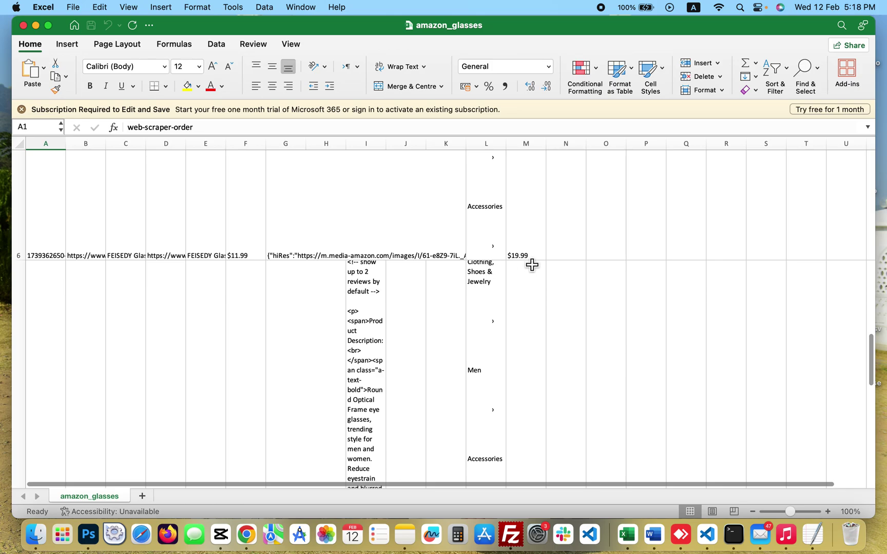
{"action": "scroll", "coordinate": [394, 336], "scroll_direction": "down", "scroll_amount": 1}
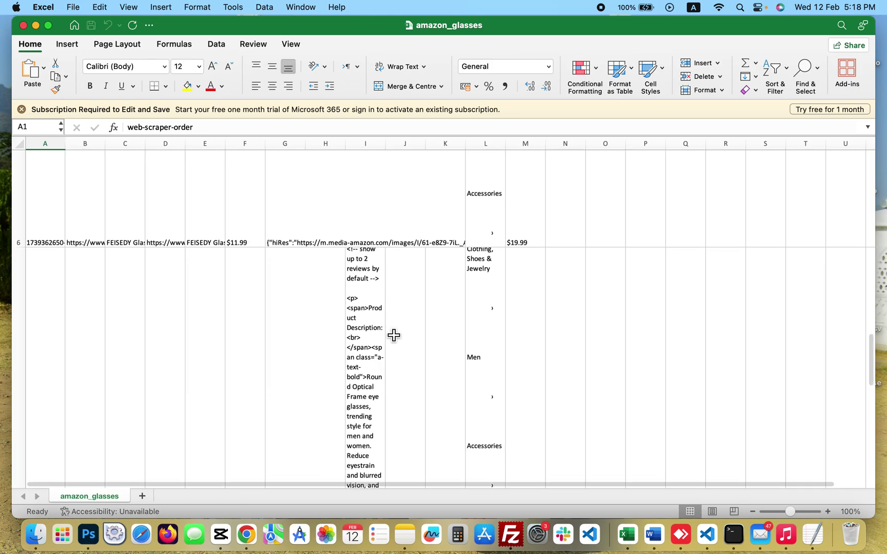
{"action": "scroll", "coordinate": [394, 335], "scroll_direction": "down", "scroll_amount": 3}
{"action": "scroll", "coordinate": [393, 336], "scroll_direction": "down", "scroll_amount": 1}
{"action": "scroll", "coordinate": [393, 336], "scroll_direction": "down", "scroll_amount": 2}
{"action": "scroll", "coordinate": [394, 335], "scroll_direction": "down", "scroll_amount": 2}
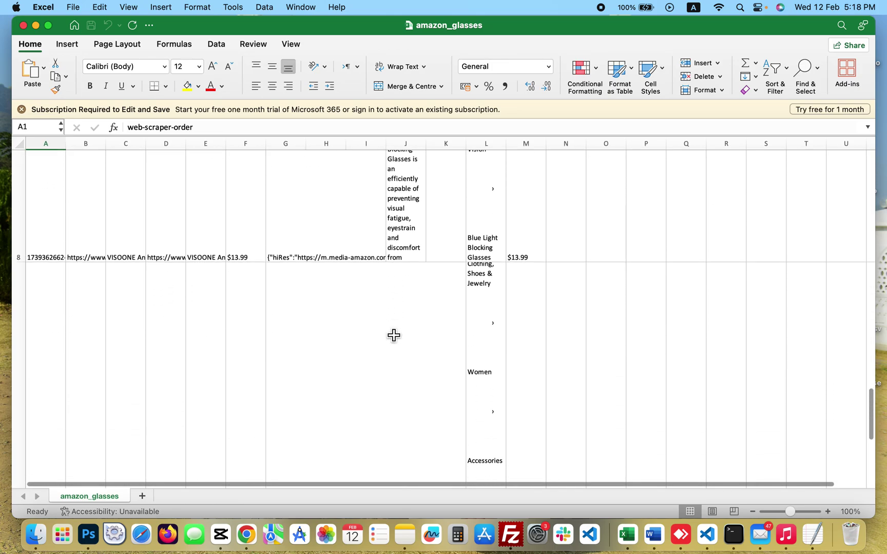
{"action": "scroll", "coordinate": [393, 335], "scroll_direction": "down", "scroll_amount": 2}
{"action": "scroll", "coordinate": [394, 336], "scroll_direction": "down", "scroll_amount": 2}
{"action": "scroll", "coordinate": [394, 335], "scroll_direction": "down", "scroll_amount": 1}
{"action": "scroll", "coordinate": [394, 336], "scroll_direction": "up", "scroll_amount": 3}
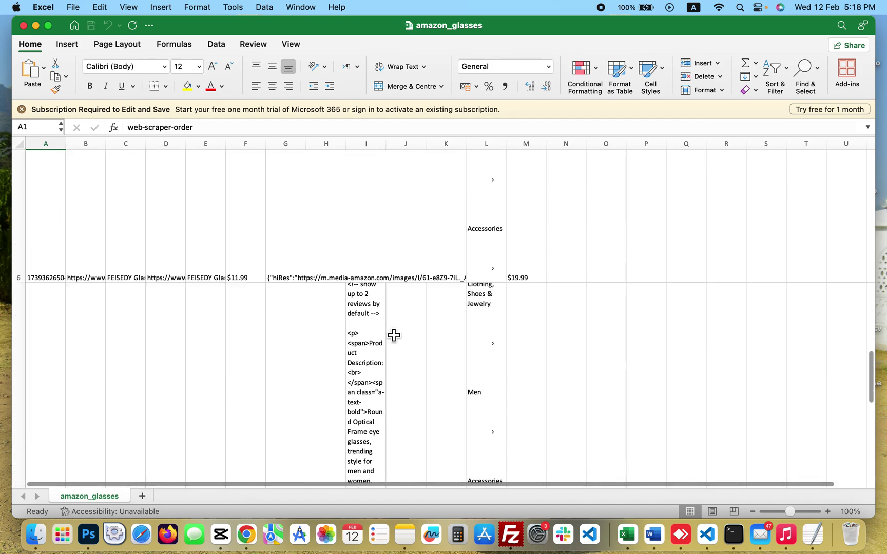
{"action": "scroll", "coordinate": [393, 335], "scroll_direction": "up", "scroll_amount": 5}
{"action": "scroll", "coordinate": [393, 335], "scroll_direction": "up", "scroll_amount": 5}
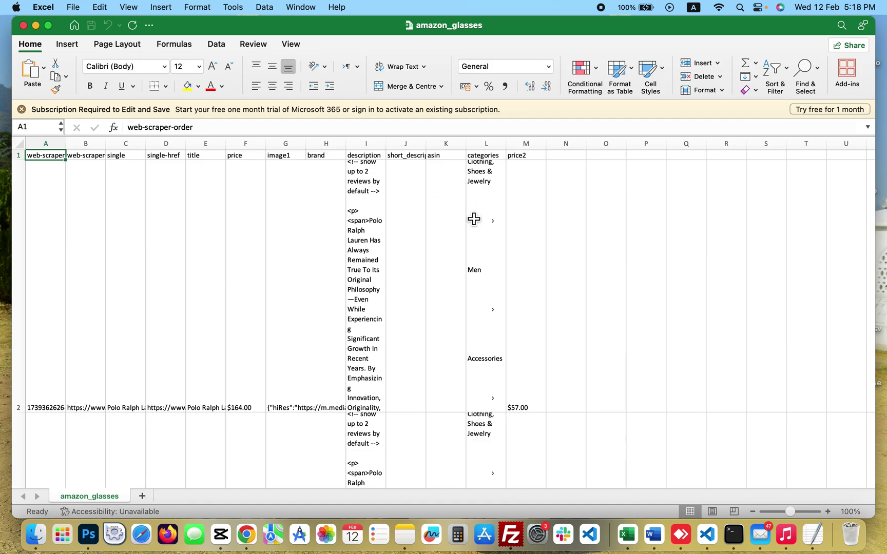
{"action": "scroll", "coordinate": [441, 330], "scroll_direction": "down", "scroll_amount": 2}
{"action": "scroll", "coordinate": [442, 330], "scroll_direction": "down", "scroll_amount": 3}
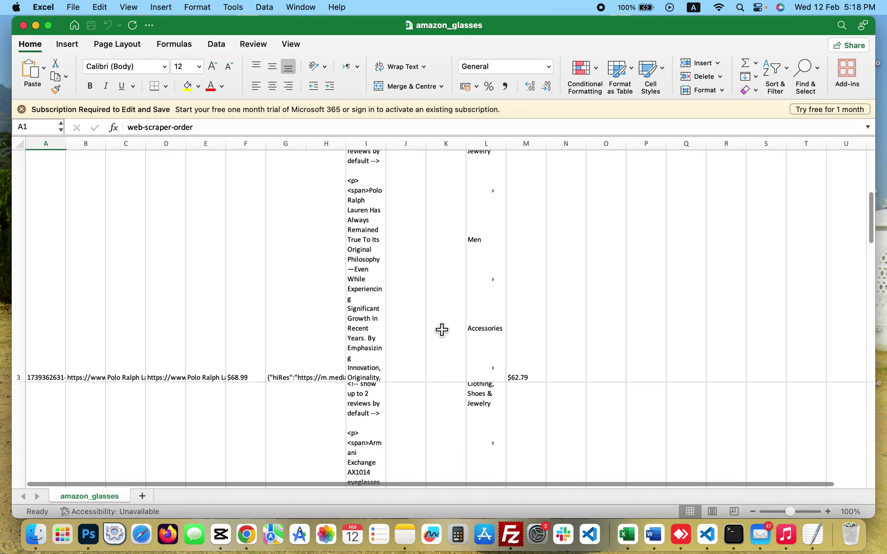
{"action": "scroll", "coordinate": [442, 330], "scroll_direction": "up", "scroll_amount": 5}
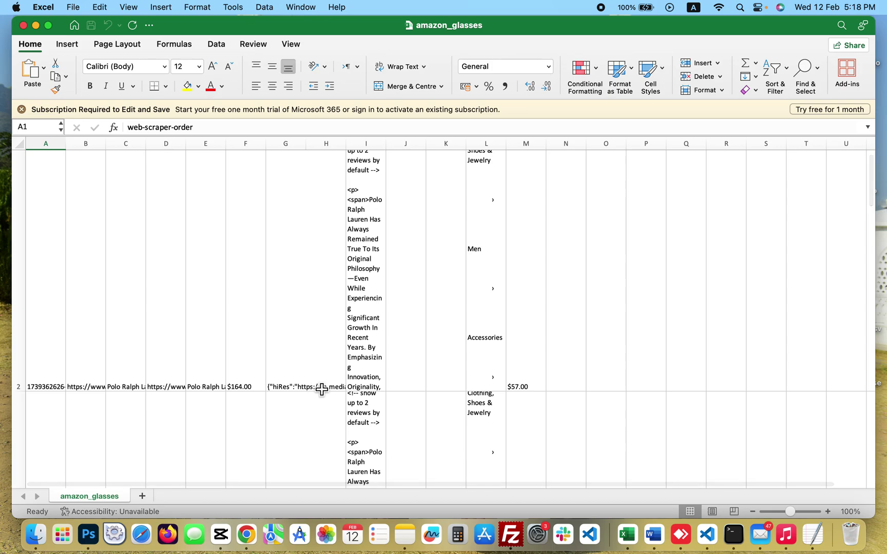
{"action": "scroll", "coordinate": [302, 386], "scroll_direction": "up", "scroll_amount": 1}
{"action": "scroll", "coordinate": [300, 395], "scroll_direction": "down", "scroll_amount": 1}
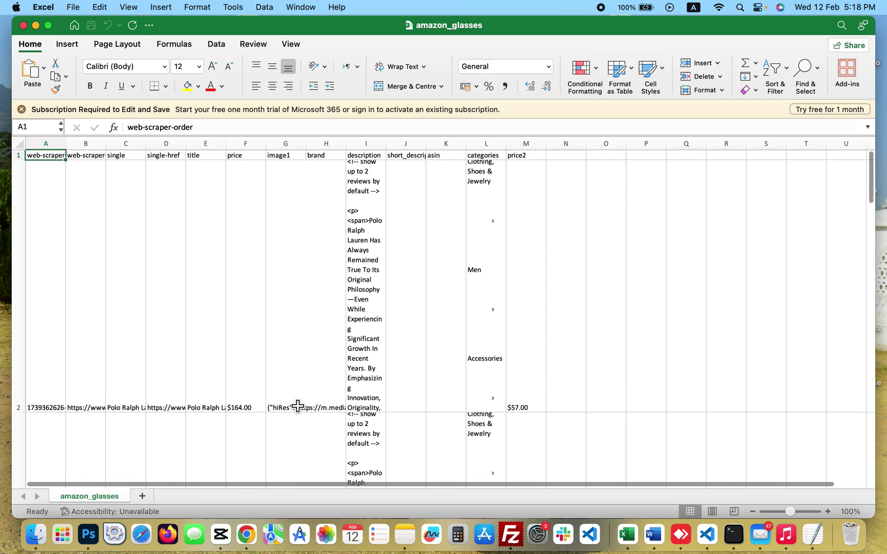
- Select cell G2 to read the first product's image1 JSON
{"action": "left_click", "coordinate": [306, 407]}
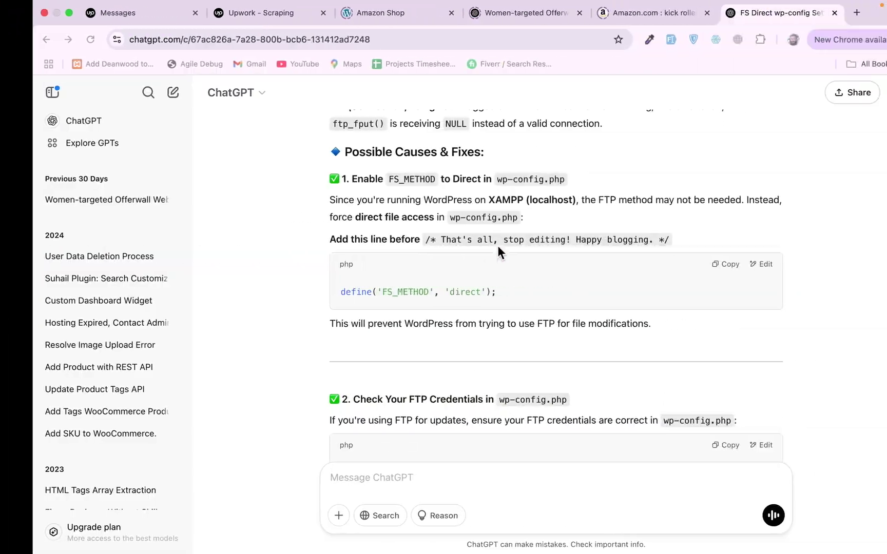
- Open the Unisex Polarized Sunglasses page and list the single selector's child selectors
{"action": "key", "text": "ctrl+Right"}
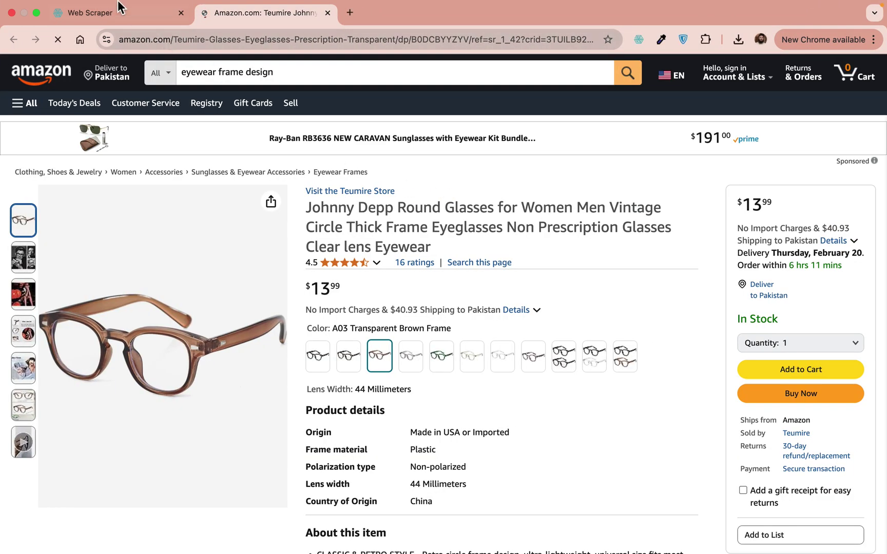
{"action": "left_click", "coordinate": [14, 29]}
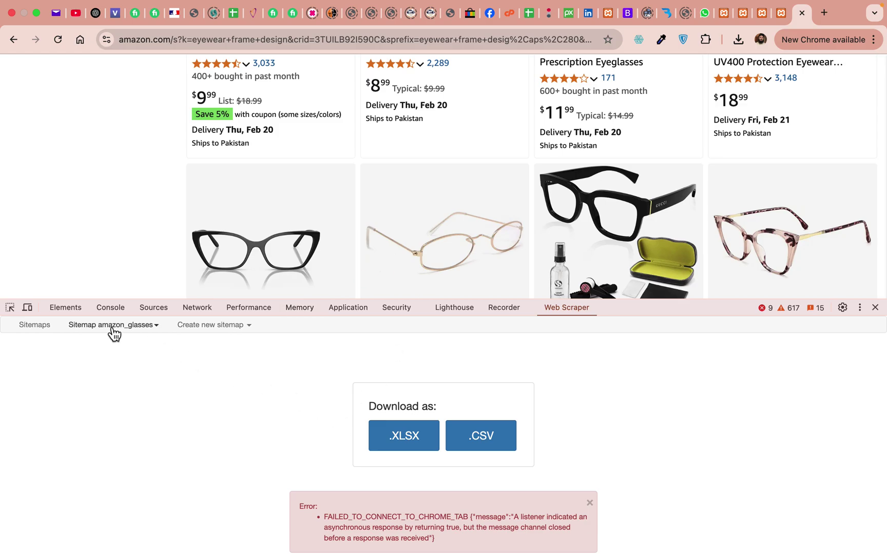
{"action": "left_click", "coordinate": [113, 325]}
{"action": "left_click", "coordinate": [90, 346]}
{"action": "scroll", "coordinate": [314, 208], "scroll_direction": "up", "scroll_amount": 3}
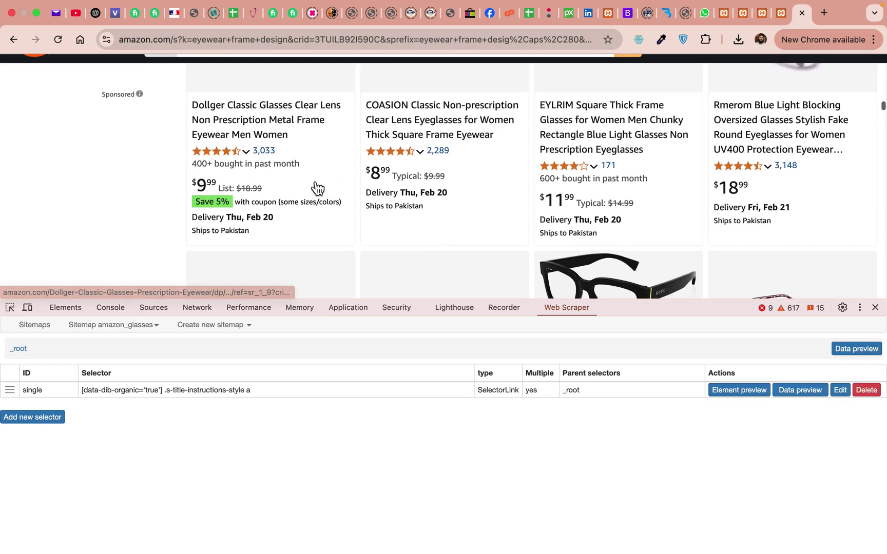
{"action": "scroll", "coordinate": [313, 184], "scroll_direction": "up", "scroll_amount": 3}
{"action": "scroll", "coordinate": [313, 183], "scroll_direction": "up", "scroll_amount": 2}
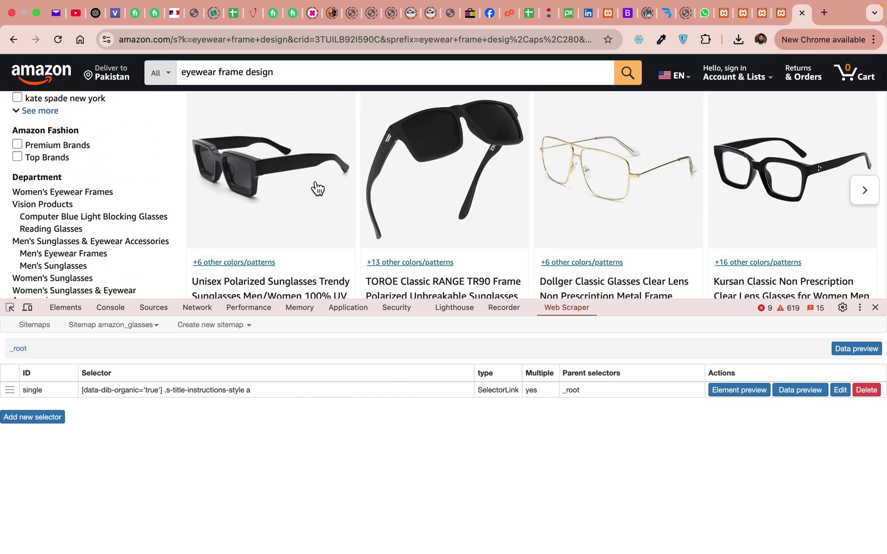
{"action": "left_click", "coordinate": [290, 196]}
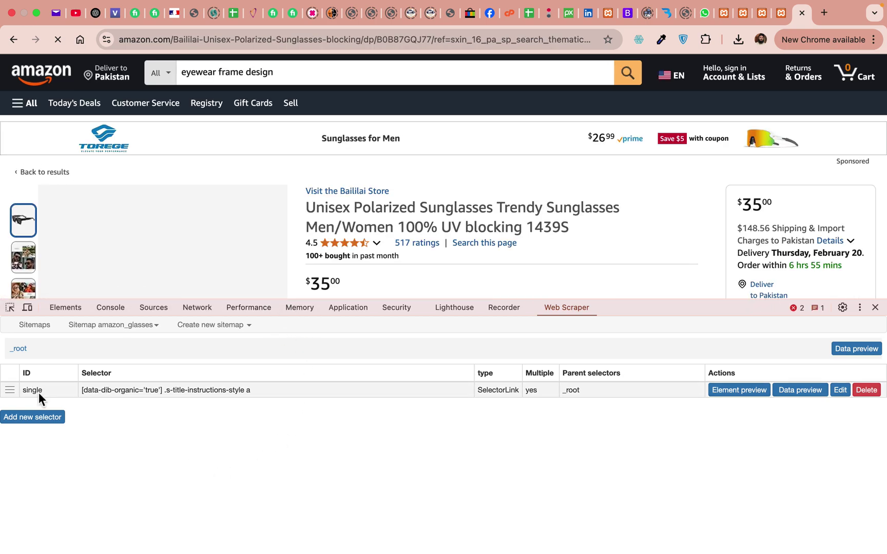
{"action": "left_click", "coordinate": [39, 393]}
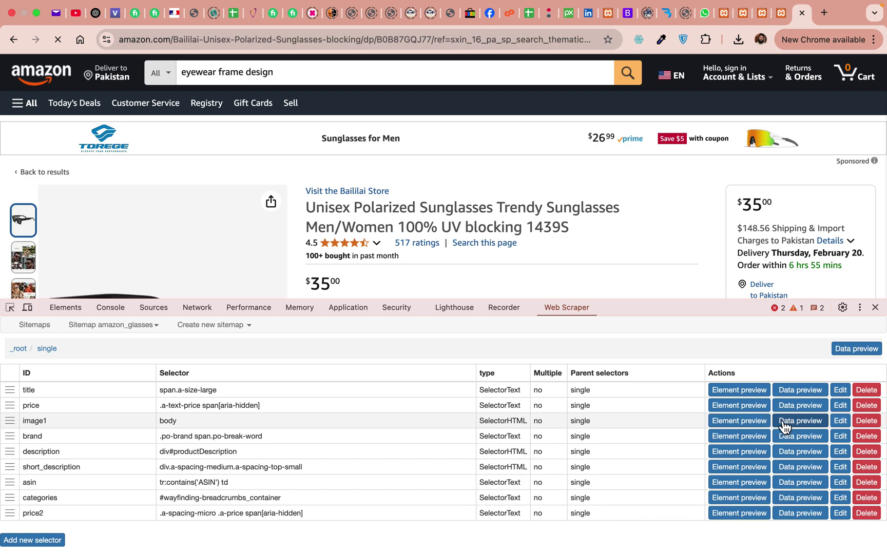
- Point image1 at the main product image and preview its empty result
{"action": "left_click", "coordinate": [838, 421]}
{"action": "scroll", "coordinate": [409, 237], "scroll_direction": "down", "scroll_amount": 2}
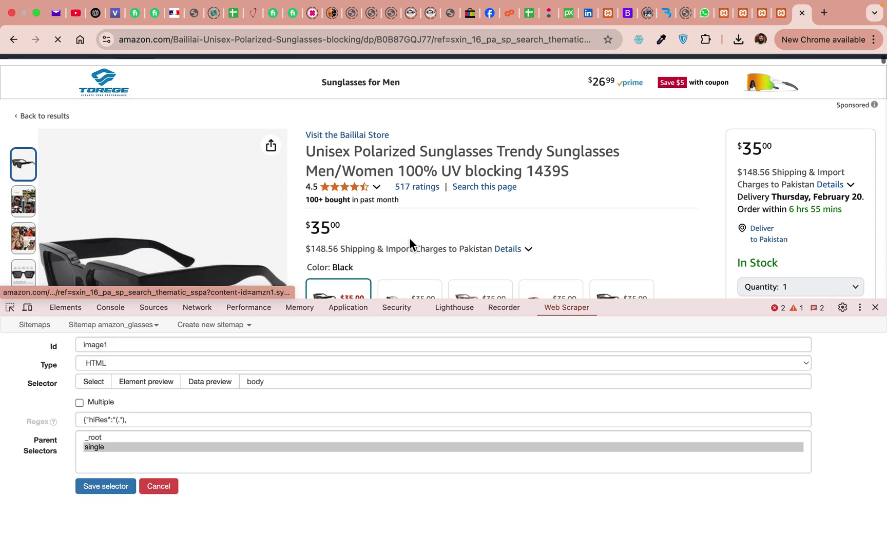
{"action": "scroll", "coordinate": [409, 237], "scroll_direction": "down", "scroll_amount": 2}
{"action": "left_click", "coordinate": [101, 394]}
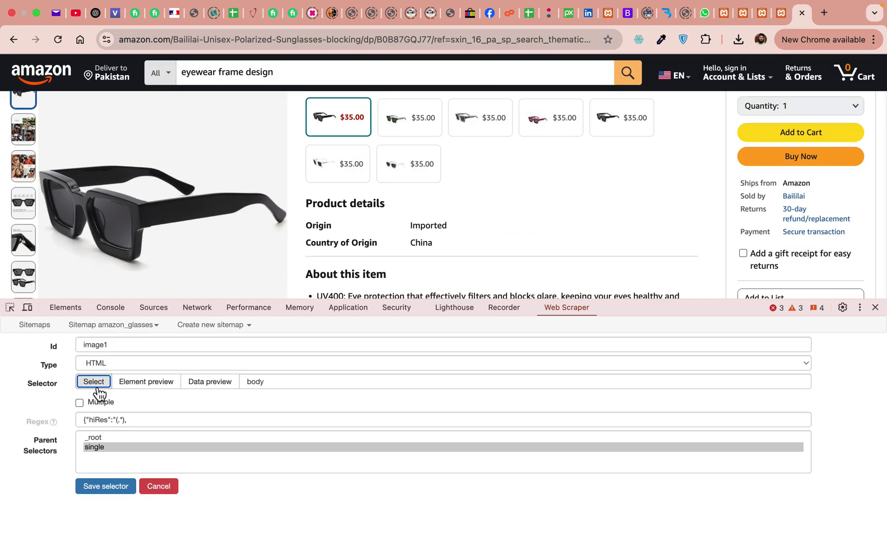
{"action": "left_click", "coordinate": [135, 205]}
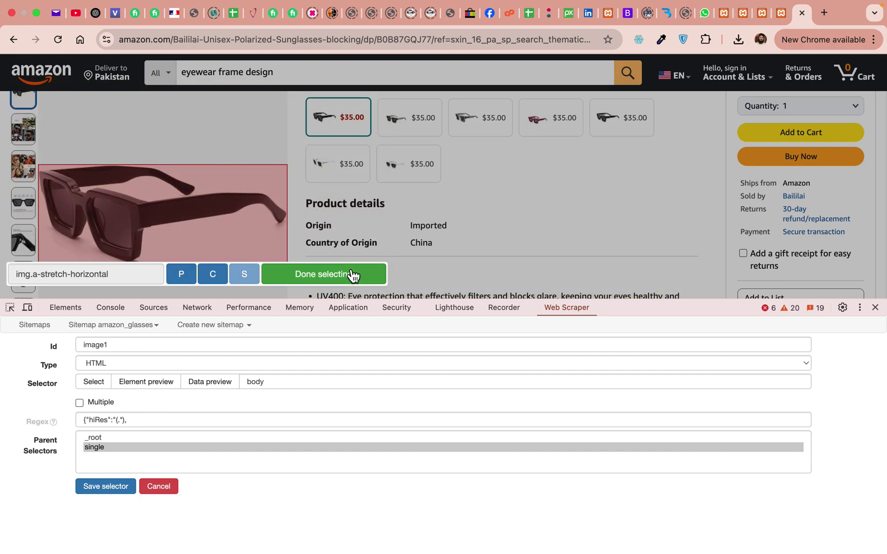
{"action": "left_click", "coordinate": [350, 274]}
{"action": "left_click", "coordinate": [201, 385]}
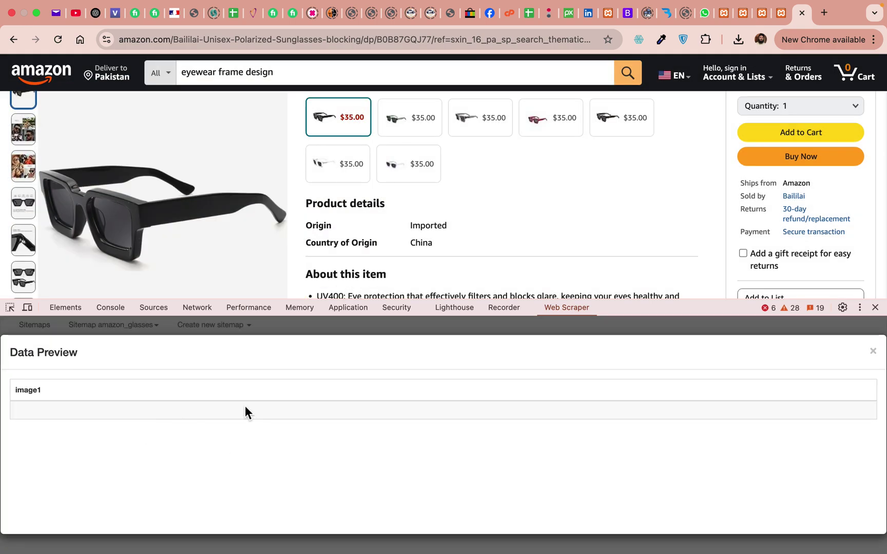
{"action": "left_click", "coordinate": [873, 351]}
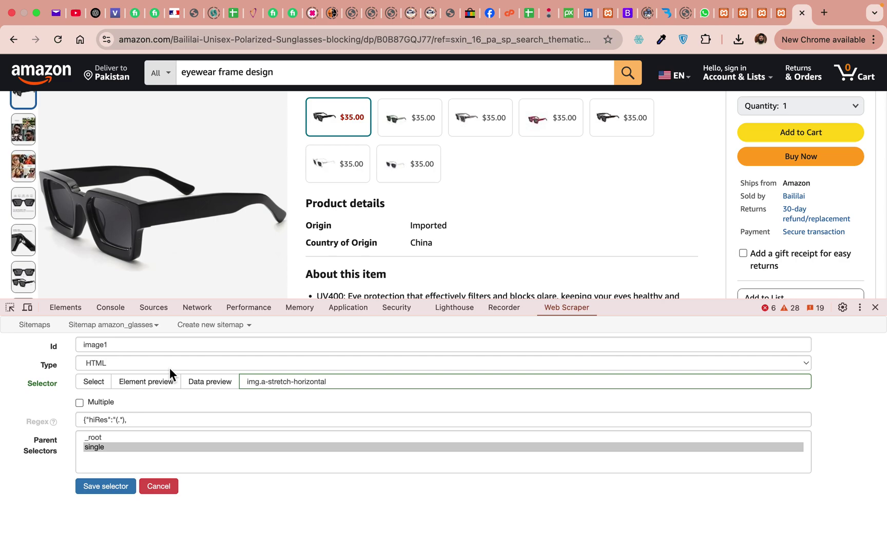
- Make image1 an Image-type selector, preview the image URL, and save it
{"action": "left_click", "coordinate": [131, 363]}
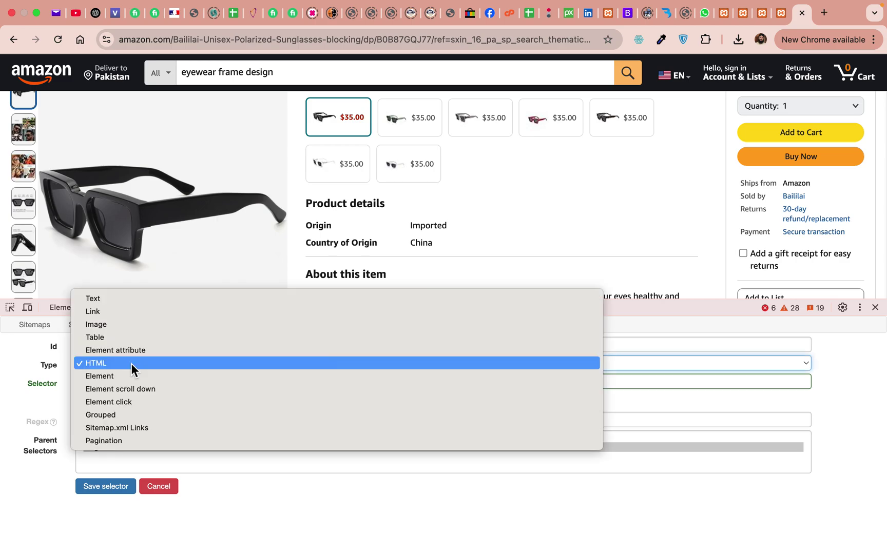
{"action": "left_click", "coordinate": [113, 325]}
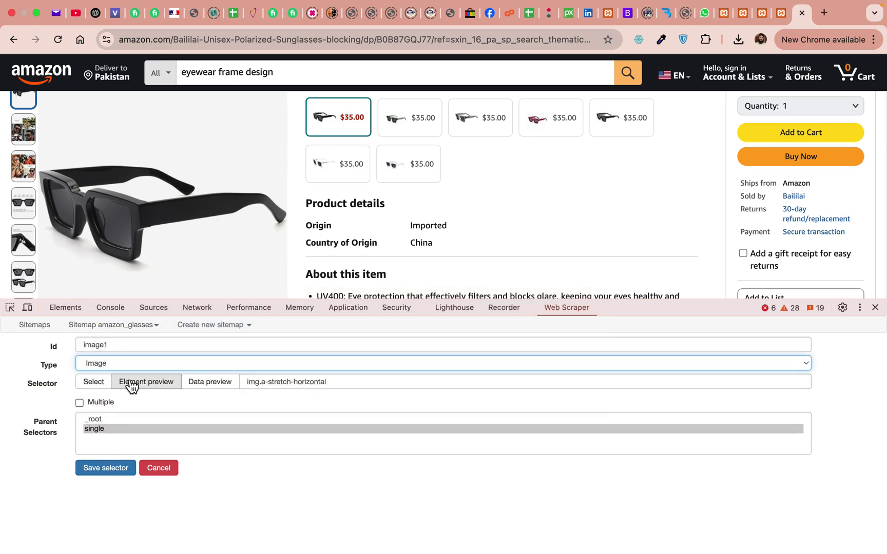
{"action": "left_click", "coordinate": [210, 382]}
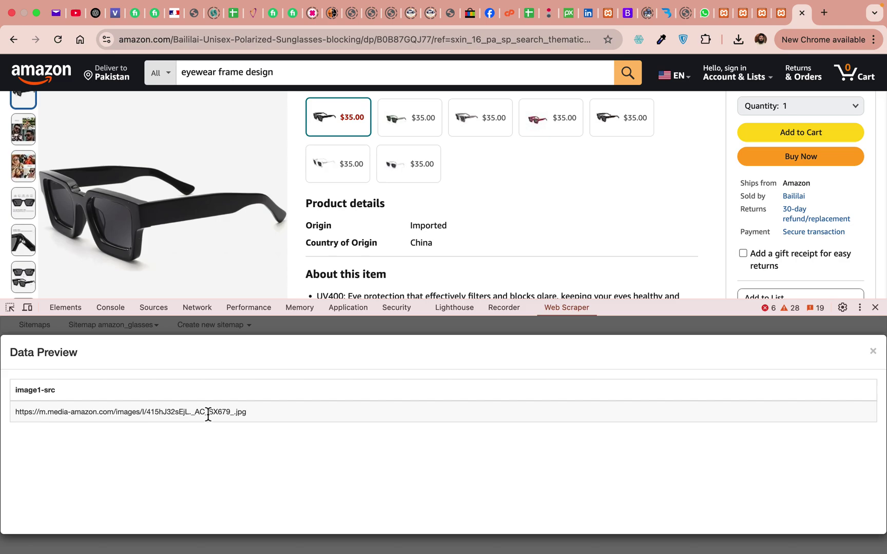
{"action": "left_click", "coordinate": [872, 352]}
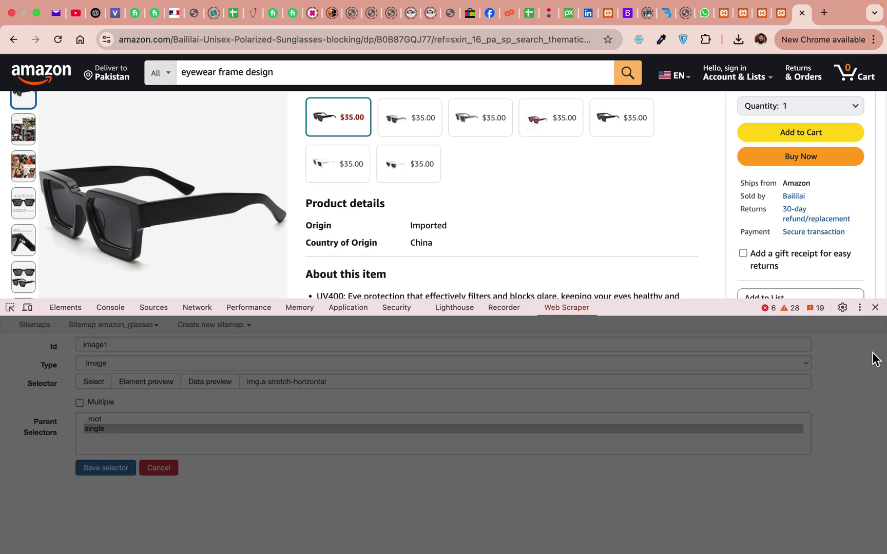
{"action": "left_click", "coordinate": [106, 471]}
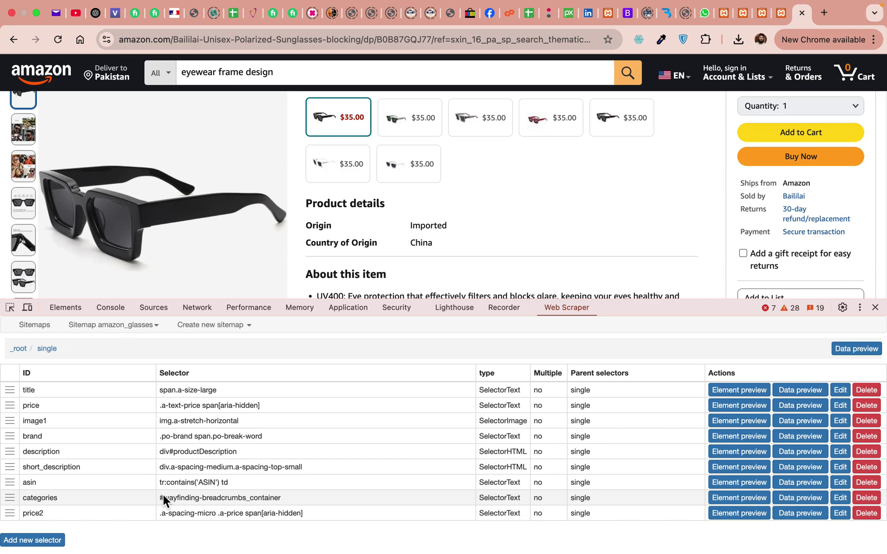
- Launch the amazon_glasses scrape from the sitemap's action menu
{"action": "left_click", "coordinate": [123, 326]}
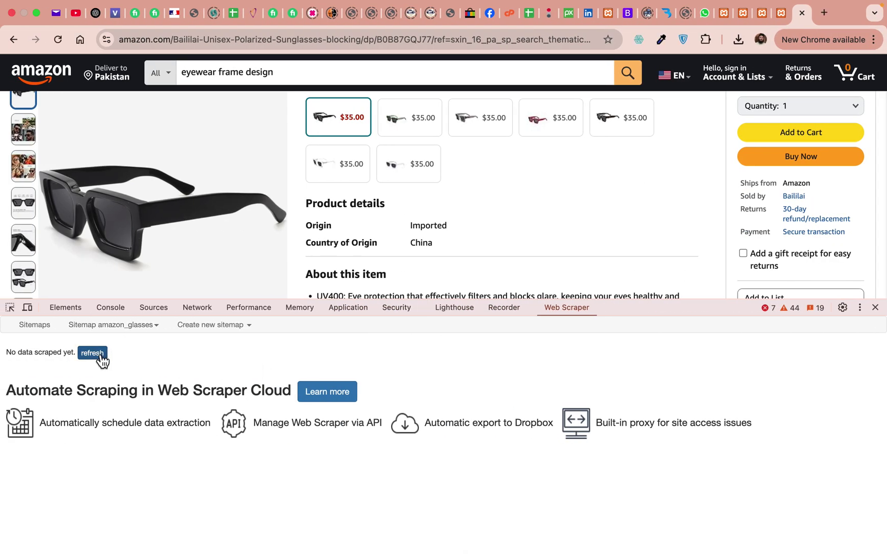
- Refresh the data view to review titles, prices, image URLs, descriptions and categories
{"action": "left_click", "coordinate": [92, 353]}
{"action": "scroll", "coordinate": [574, 439], "scroll_direction": "right", "scroll_amount": 3}
{"action": "scroll", "coordinate": [567, 440], "scroll_direction": "right", "scroll_amount": 3}
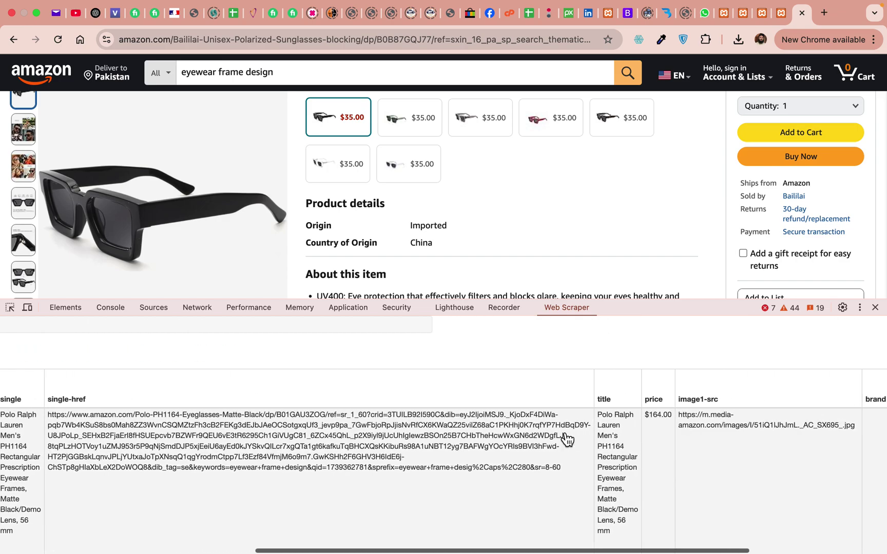
{"action": "scroll", "coordinate": [567, 440], "scroll_direction": "right", "scroll_amount": 3}
{"action": "scroll", "coordinate": [567, 437], "scroll_direction": "right", "scroll_amount": 3}
{"action": "scroll", "coordinate": [485, 438], "scroll_direction": "right", "scroll_amount": 2}
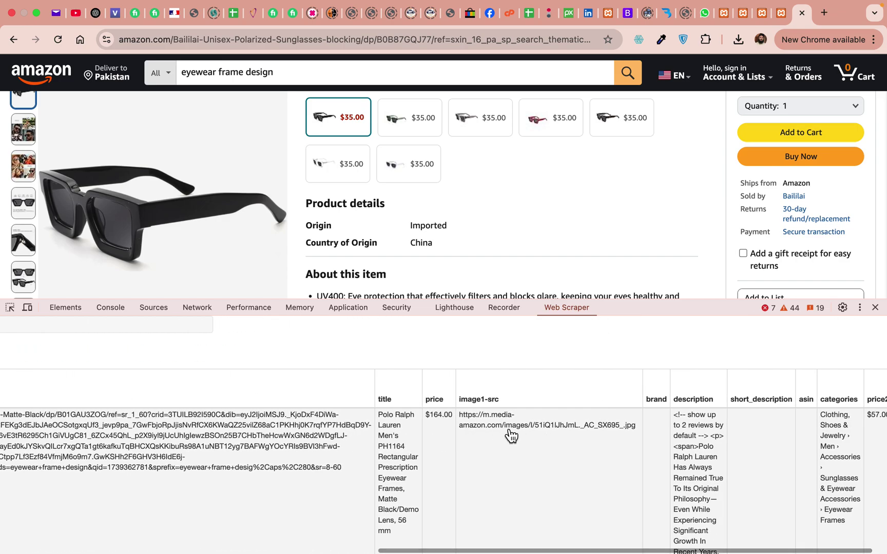
{"action": "scroll", "coordinate": [539, 451], "scroll_direction": "down", "scroll_amount": 10}
{"action": "scroll", "coordinate": [539, 451], "scroll_direction": "down", "scroll_amount": 3}
{"action": "scroll", "coordinate": [542, 453], "scroll_direction": "down", "scroll_amount": 3}
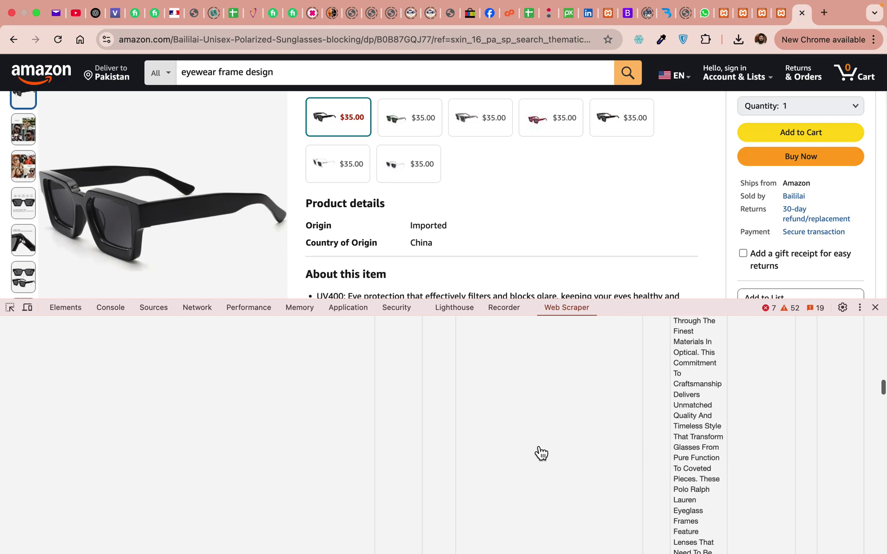
{"action": "scroll", "coordinate": [541, 453], "scroll_direction": "down", "scroll_amount": 3}
{"action": "scroll", "coordinate": [541, 453], "scroll_direction": "down", "scroll_amount": 5}
{"action": "scroll", "coordinate": [541, 453], "scroll_direction": "down", "scroll_amount": 3}
{"action": "scroll", "coordinate": [541, 453], "scroll_direction": "down", "scroll_amount": 2}
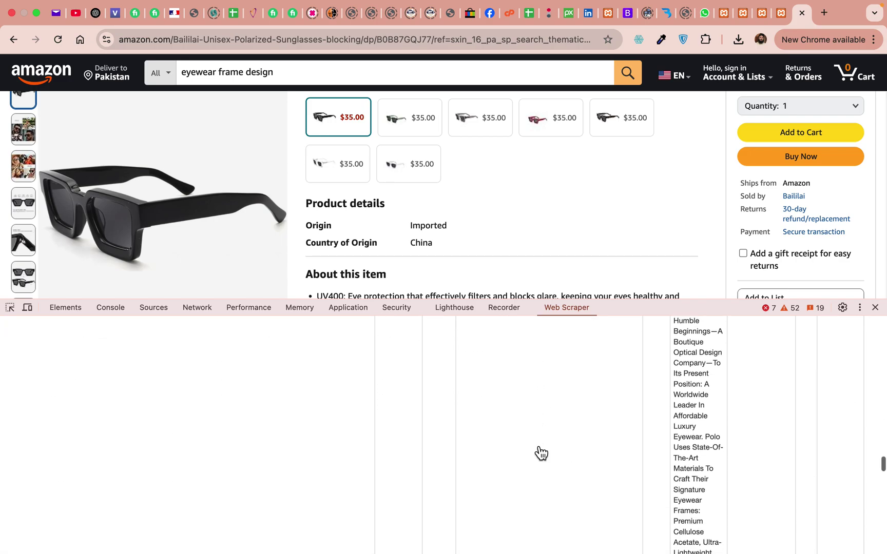
{"action": "scroll", "coordinate": [541, 453], "scroll_direction": "down", "scroll_amount": 3}
{"action": "scroll", "coordinate": [541, 453], "scroll_direction": "down", "scroll_amount": 3}
{"action": "scroll", "coordinate": [541, 453], "scroll_direction": "down", "scroll_amount": 3}
{"action": "scroll", "coordinate": [541, 454], "scroll_direction": "down", "scroll_amount": 2}
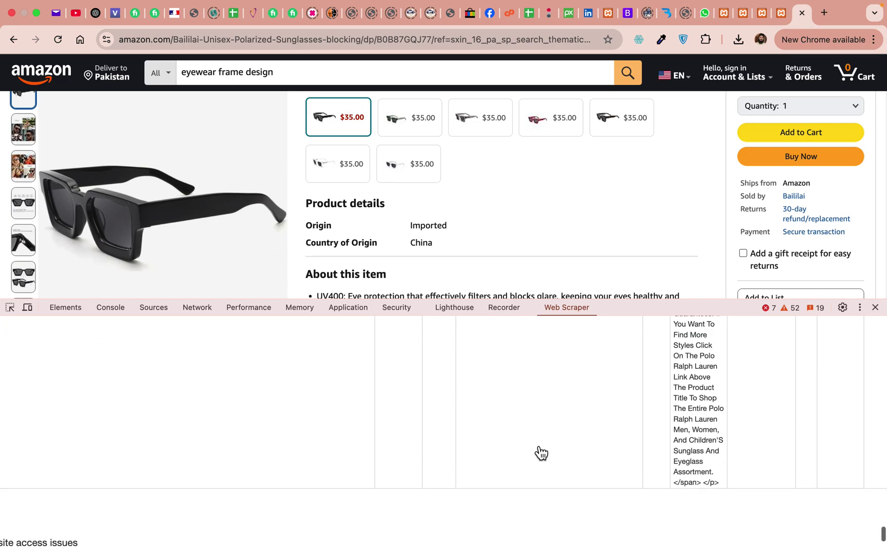
{"action": "scroll", "coordinate": [541, 454], "scroll_direction": "up", "scroll_amount": 10}
{"action": "scroll", "coordinate": [538, 451], "scroll_direction": "up", "scroll_amount": 5}
{"action": "scroll", "coordinate": [264, 407], "scroll_direction": "left", "scroll_amount": 2}
{"action": "scroll", "coordinate": [264, 406], "scroll_direction": "left", "scroll_amount": 8}
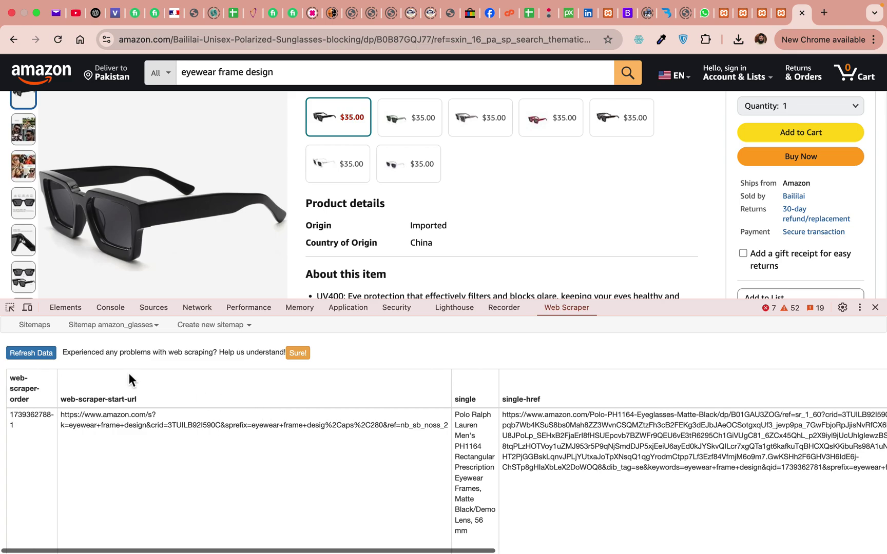
{"action": "left_click", "coordinate": [42, 353]}
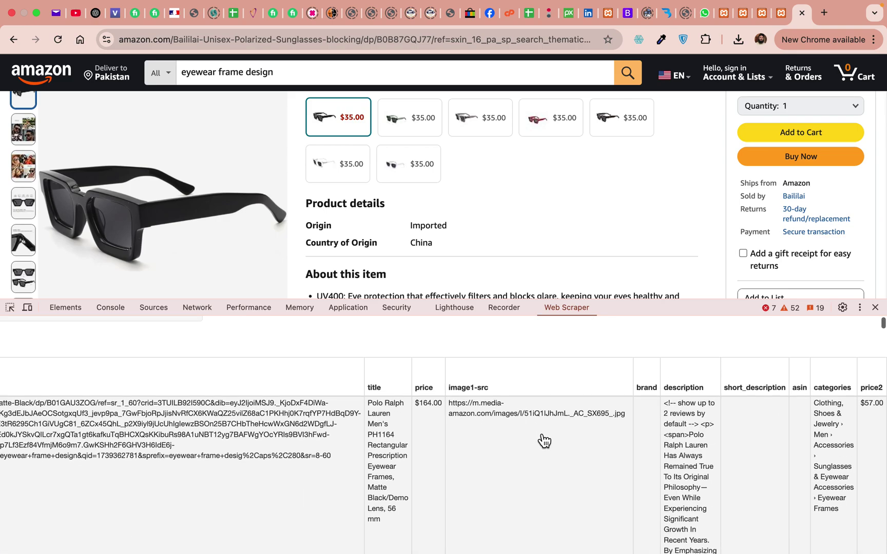
{"action": "scroll", "coordinate": [544, 442], "scroll_direction": "down", "scroll_amount": 3}
{"action": "scroll", "coordinate": [544, 441], "scroll_direction": "down", "scroll_amount": 3}
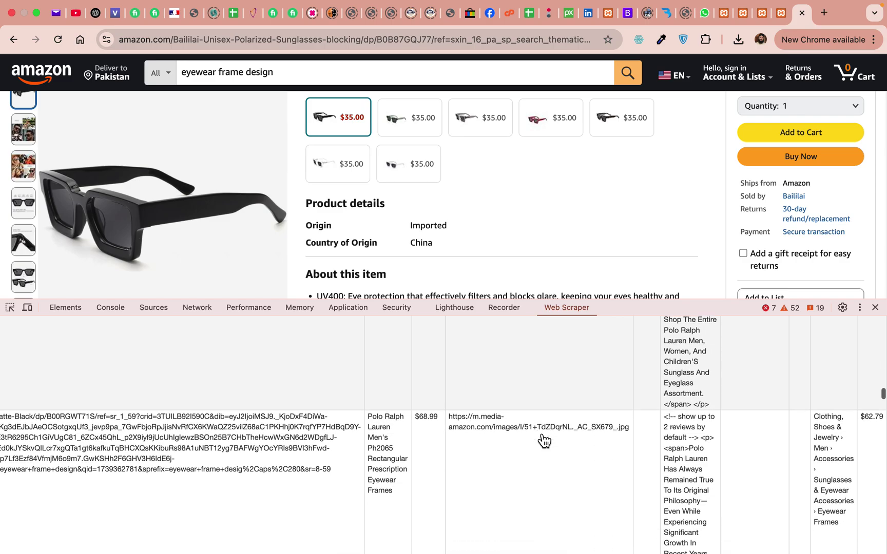
{"action": "scroll", "coordinate": [544, 441], "scroll_direction": "down", "scroll_amount": 2}
{"action": "scroll", "coordinate": [544, 442], "scroll_direction": "down", "scroll_amount": 2}
{"action": "scroll", "coordinate": [543, 441], "scroll_direction": "down", "scroll_amount": 2}
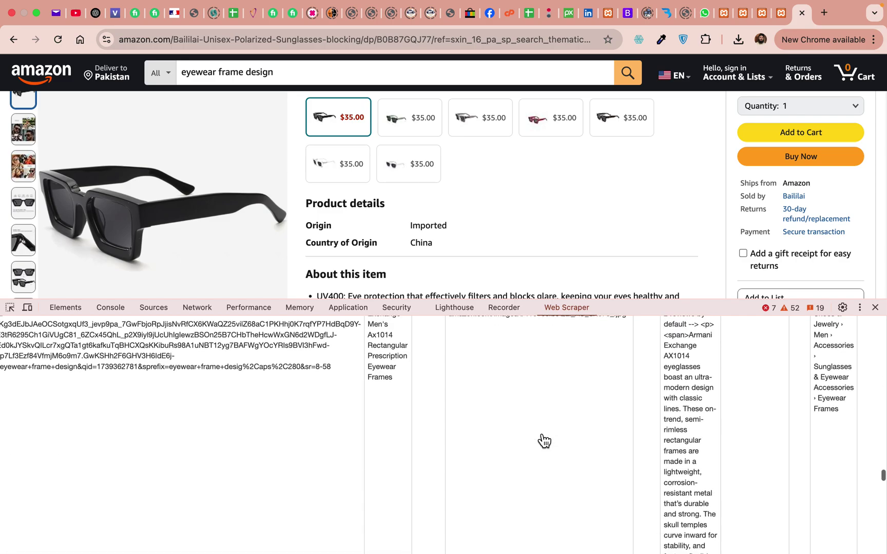
{"action": "scroll", "coordinate": [544, 442], "scroll_direction": "down", "scroll_amount": 2}
{"action": "scroll", "coordinate": [544, 442], "scroll_direction": "down", "scroll_amount": 2}
{"action": "scroll", "coordinate": [544, 442], "scroll_direction": "down", "scroll_amount": 3}
{"action": "scroll", "coordinate": [543, 442], "scroll_direction": "down", "scroll_amount": 2}
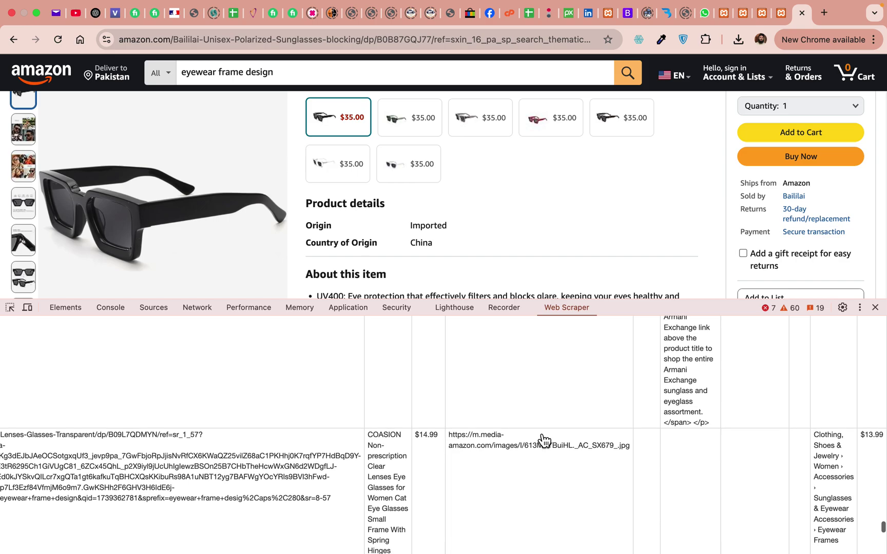
{"action": "scroll", "coordinate": [544, 441], "scroll_direction": "down", "scroll_amount": 2}
{"action": "scroll", "coordinate": [544, 441], "scroll_direction": "up", "scroll_amount": 10}
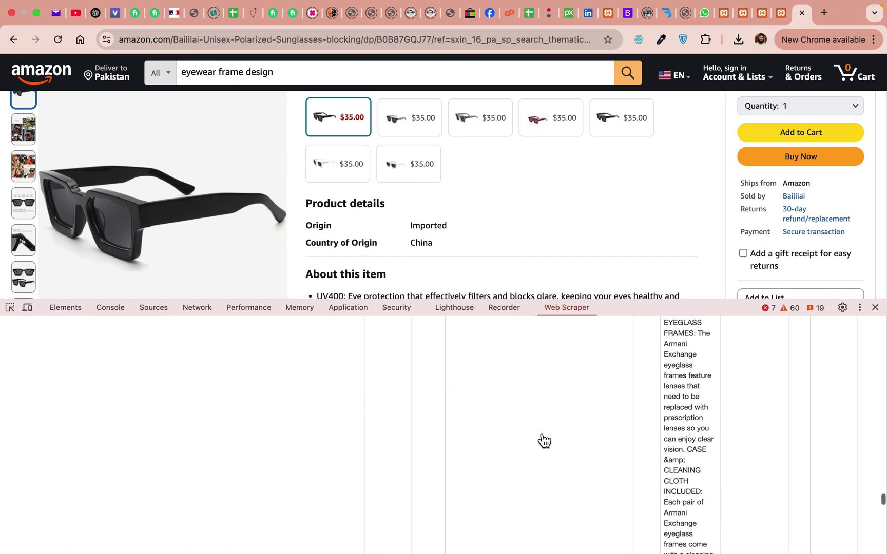
{"action": "scroll", "coordinate": [543, 441], "scroll_direction": "up", "scroll_amount": 10}
{"action": "scroll", "coordinate": [544, 441], "scroll_direction": "up", "scroll_amount": 10}
{"action": "scroll", "coordinate": [292, 381], "scroll_direction": "left", "scroll_amount": 5}
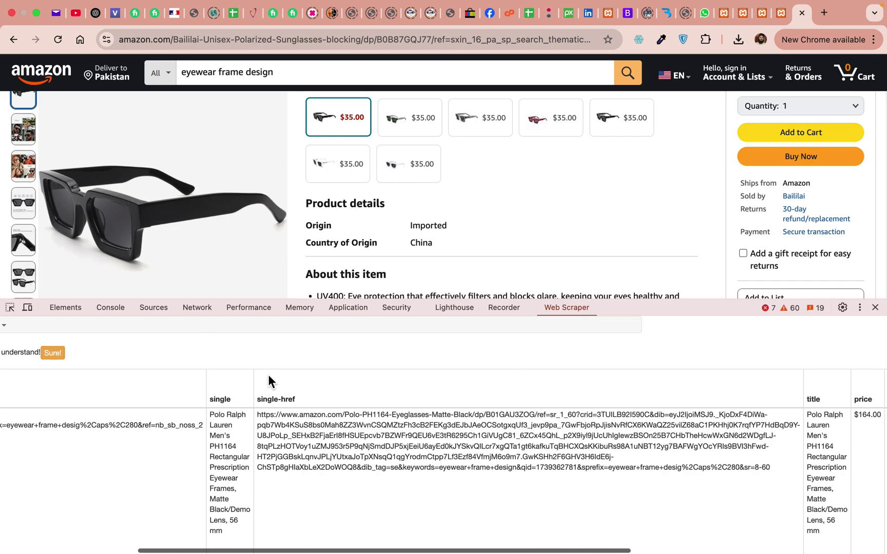
{"action": "scroll", "coordinate": [268, 374], "scroll_direction": "left", "scroll_amount": 5}
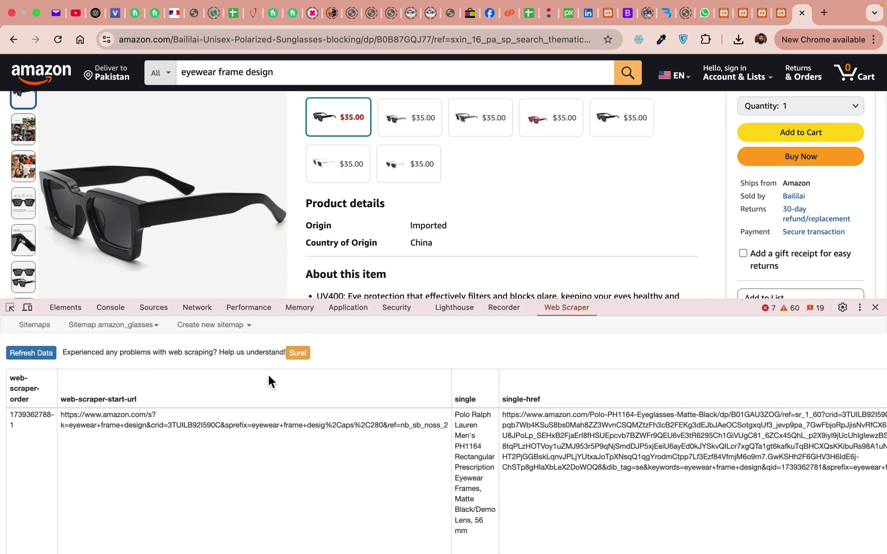
{"action": "scroll", "coordinate": [382, 332], "scroll_direction": "down", "scroll_amount": 1}
{"action": "scroll", "coordinate": [306, 325], "scroll_direction": "up", "scroll_amount": 1}
- Export the data as amazon_glasses.csv to the Desktop, replacing the existing file
{"action": "left_click", "coordinate": [132, 326]}
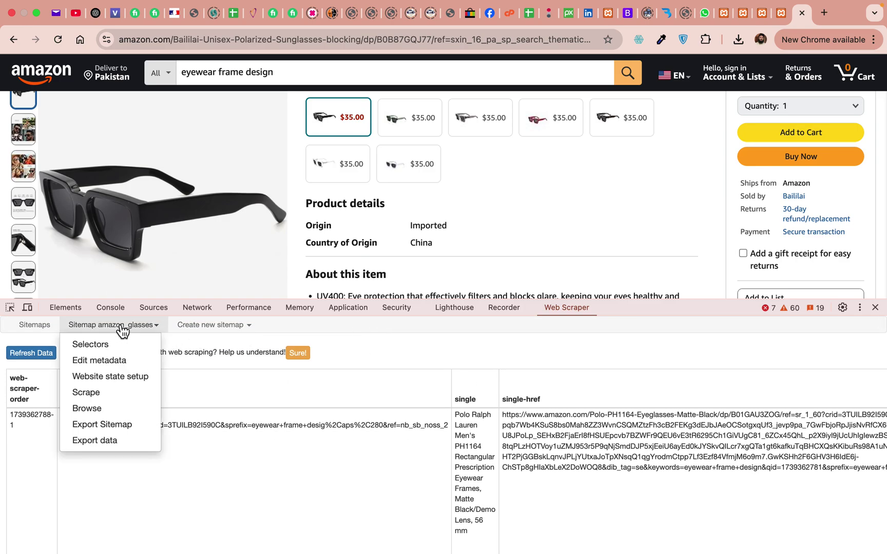
{"action": "left_click", "coordinate": [94, 440]}
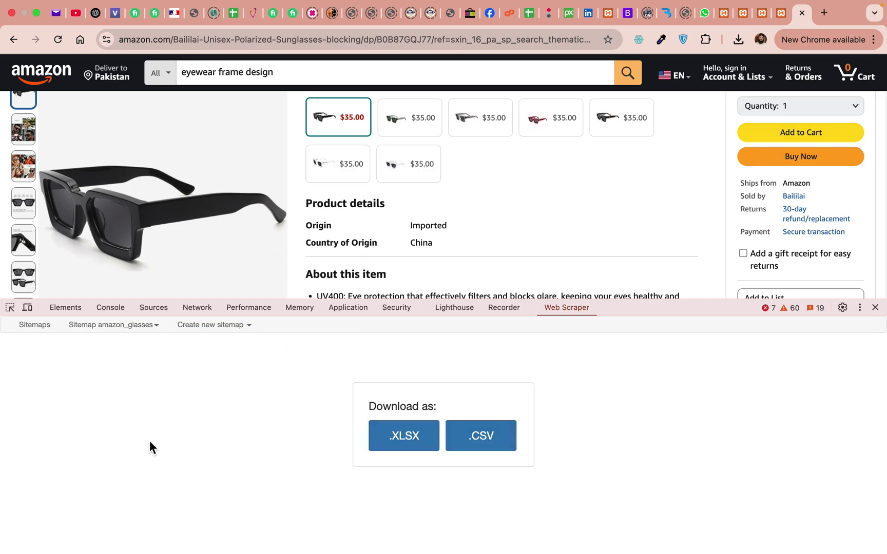
{"action": "left_click", "coordinate": [485, 443]}
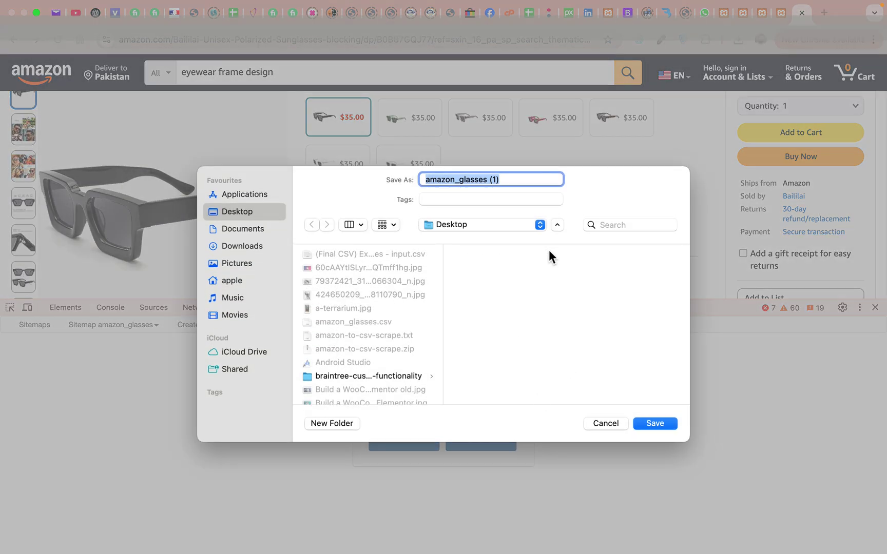
{"action": "left_click", "coordinate": [527, 179]}
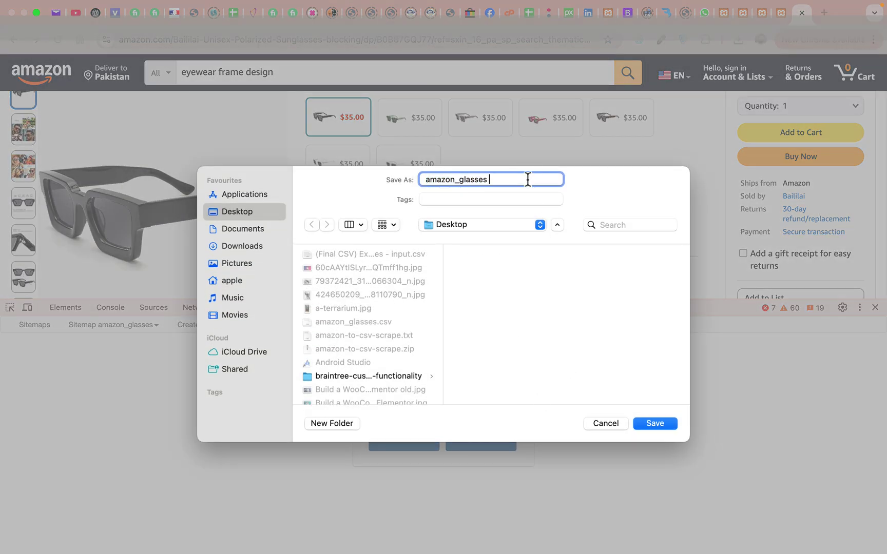
{"action": "left_click", "coordinate": [653, 422]}
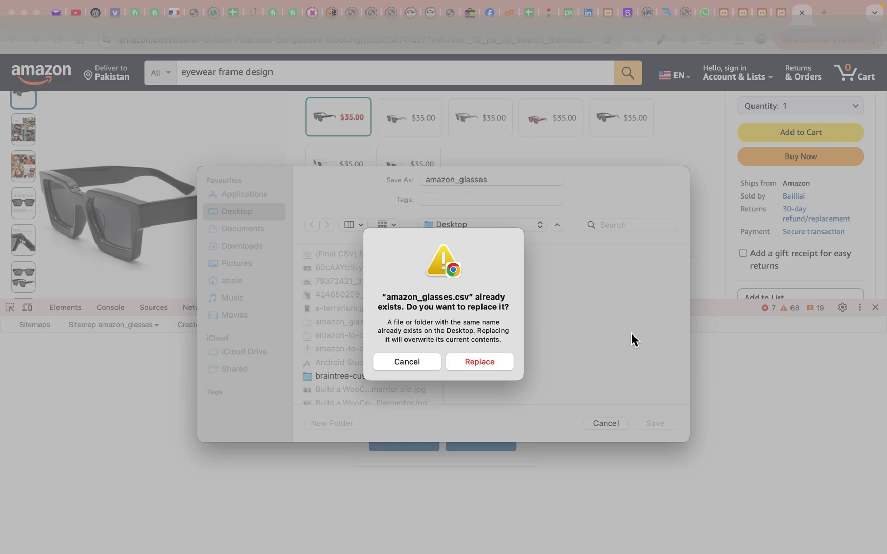
{"action": "left_click", "coordinate": [479, 366]}
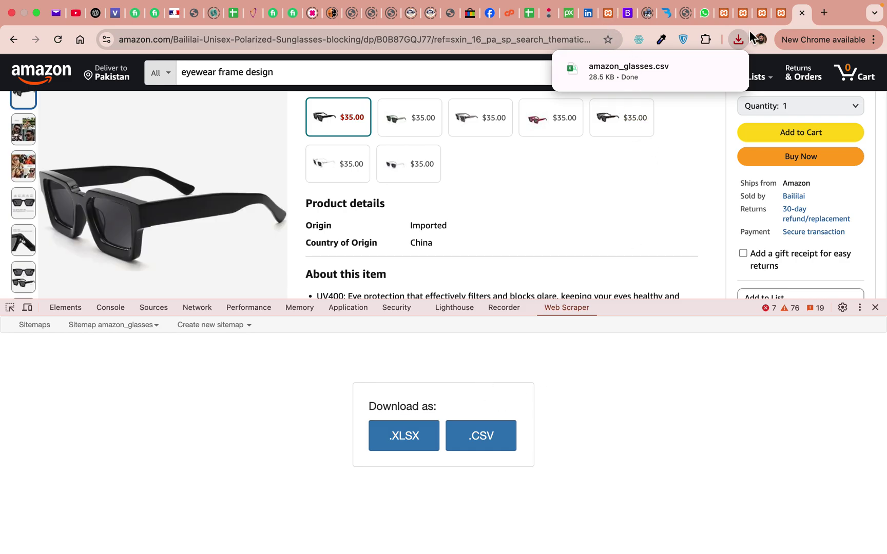
- Check the refreshed amazon_glasses.csv in Excel, then close it and return to Chrome
{"action": "left_click", "coordinate": [635, 72]}
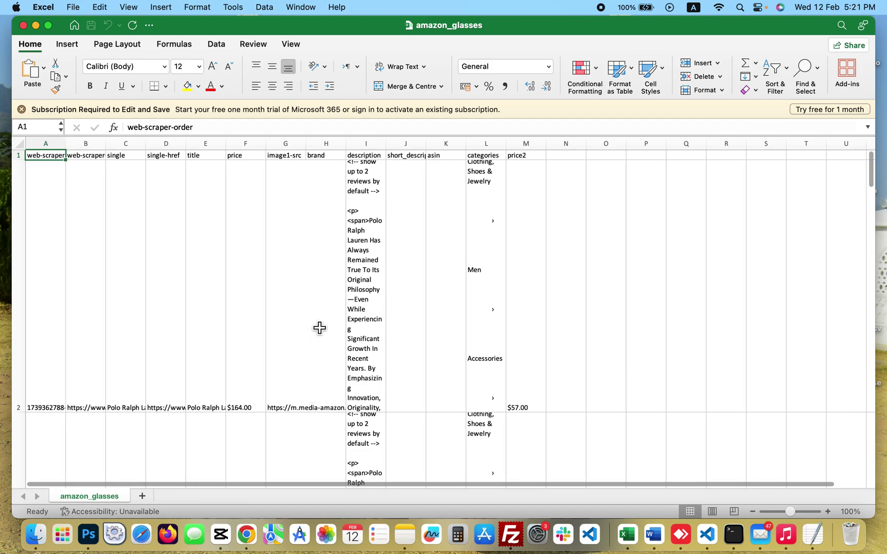
{"action": "left_click", "coordinate": [24, 25]}
{"action": "key", "text": "ctrl+Right"}
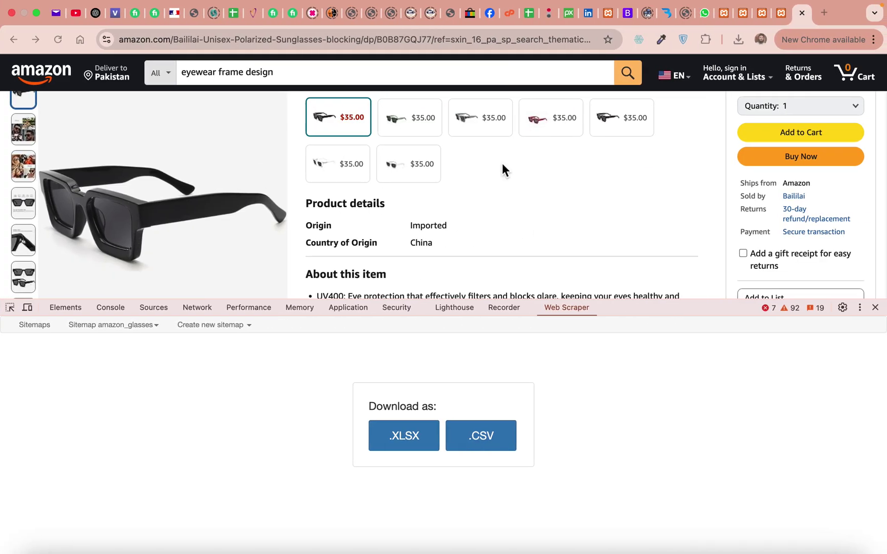
- Go to the WordPress products admin and start a CSV product import
{"action": "left_click", "coordinate": [765, 15]}
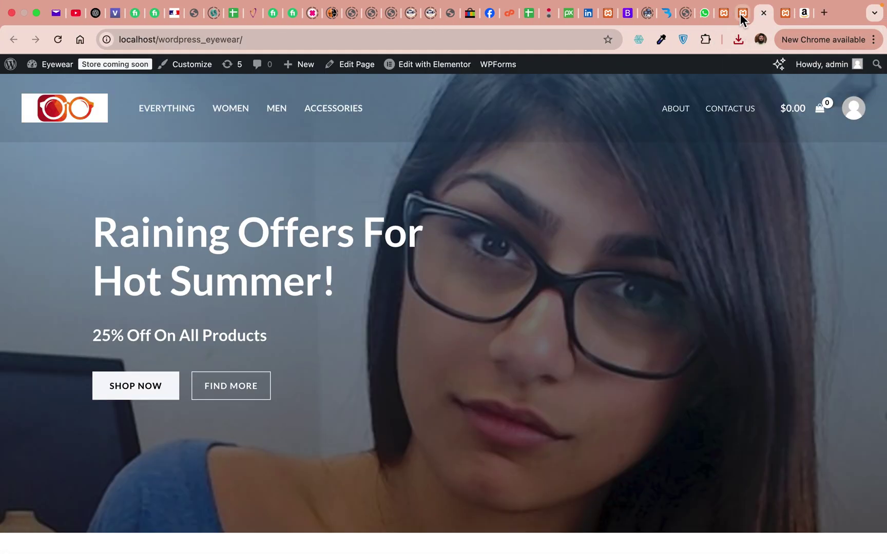
{"action": "left_click", "coordinate": [740, 14]}
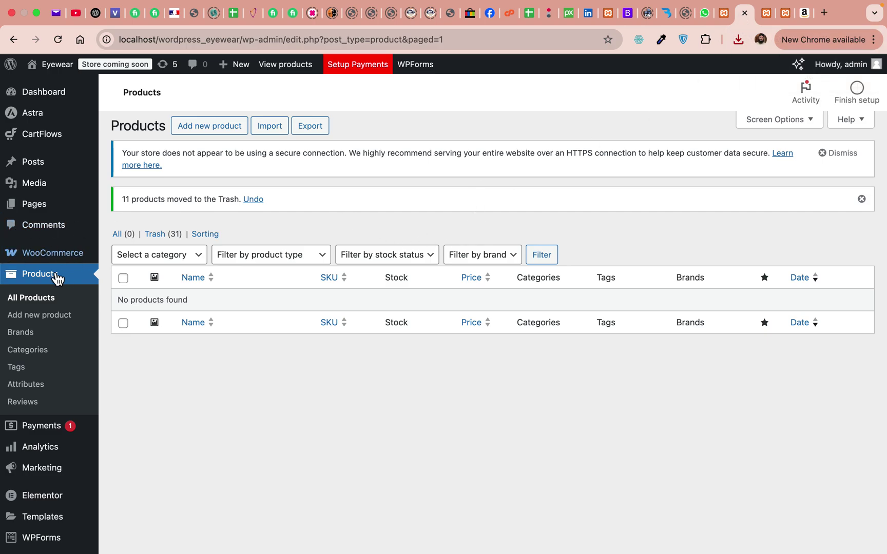
{"action": "left_click", "coordinate": [274, 135]}
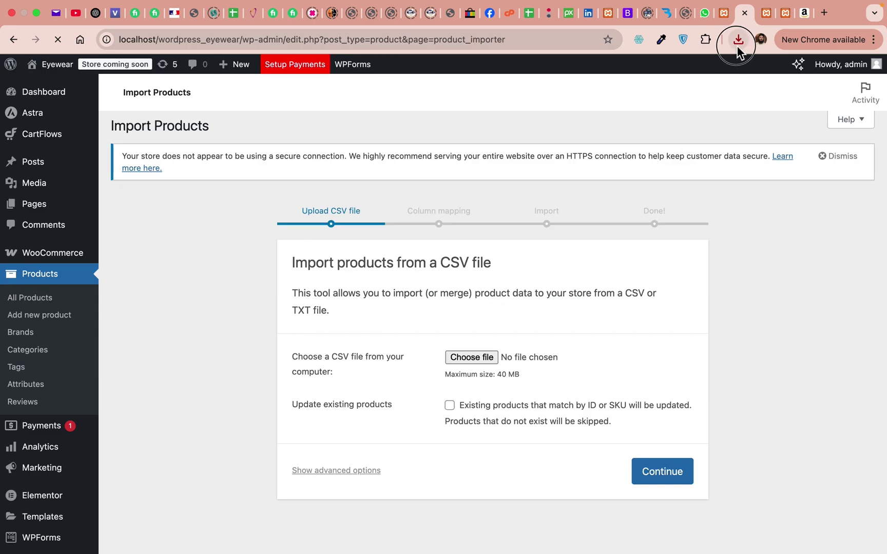
- Attach amazon_glasses.csv from recent downloads and submit it for column mapping
{"action": "left_click", "coordinate": [737, 44]}
{"action": "left_click_drag", "start_coordinate": [628, 102], "coordinate": [453, 357]}
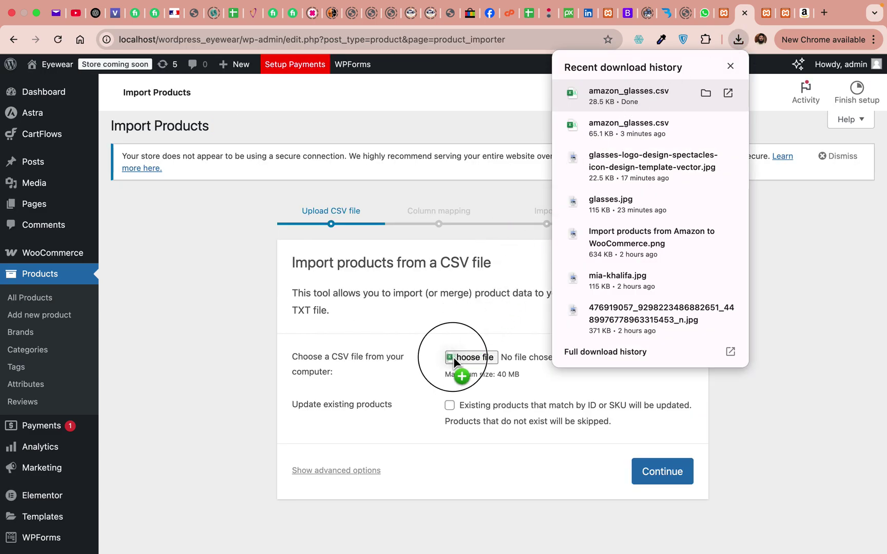
{"action": "left_click", "coordinate": [637, 465]}
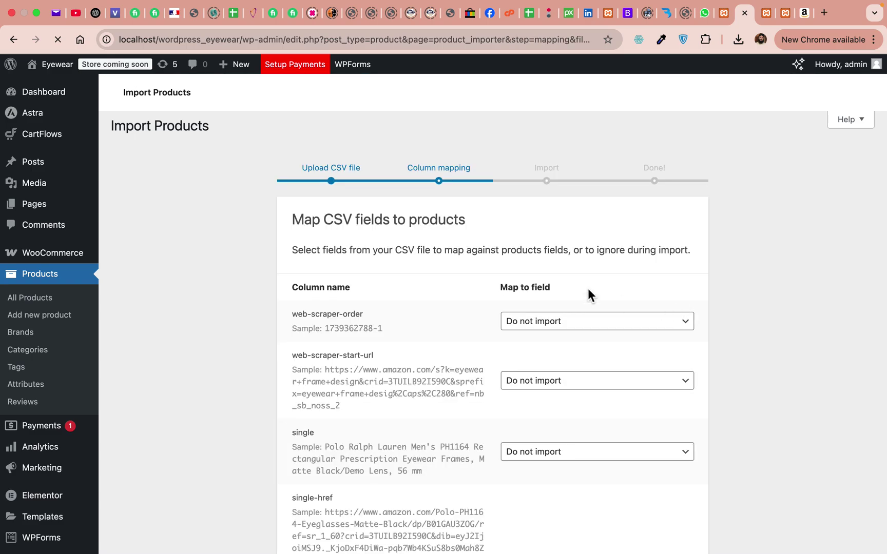
{"action": "scroll", "coordinate": [456, 329], "scroll_direction": "down", "scroll_amount": 1}
{"action": "scroll", "coordinate": [456, 329], "scroll_direction": "down", "scroll_amount": 3}
{"action": "scroll", "coordinate": [456, 330], "scroll_direction": "down", "scroll_amount": 2}
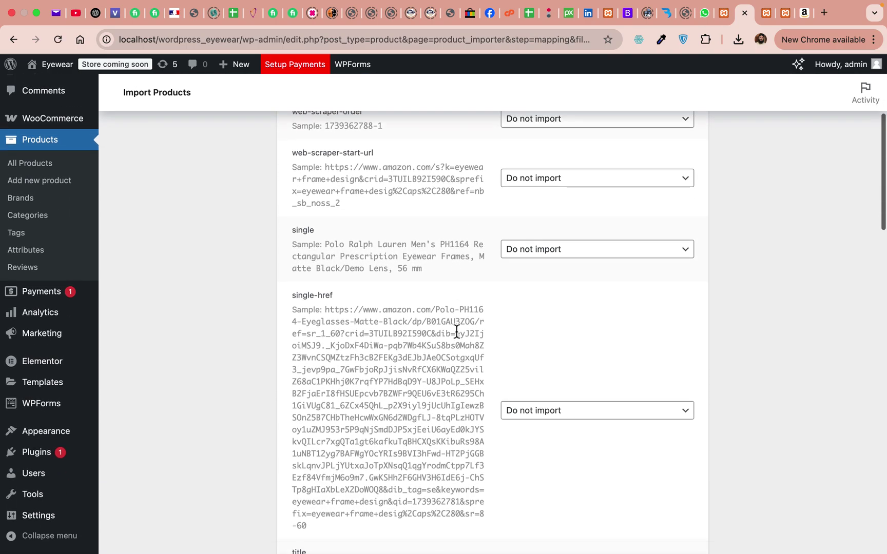
{"action": "scroll", "coordinate": [456, 333], "scroll_direction": "down", "scroll_amount": 2}
{"action": "scroll", "coordinate": [456, 333], "scroll_direction": "down", "scroll_amount": 5}
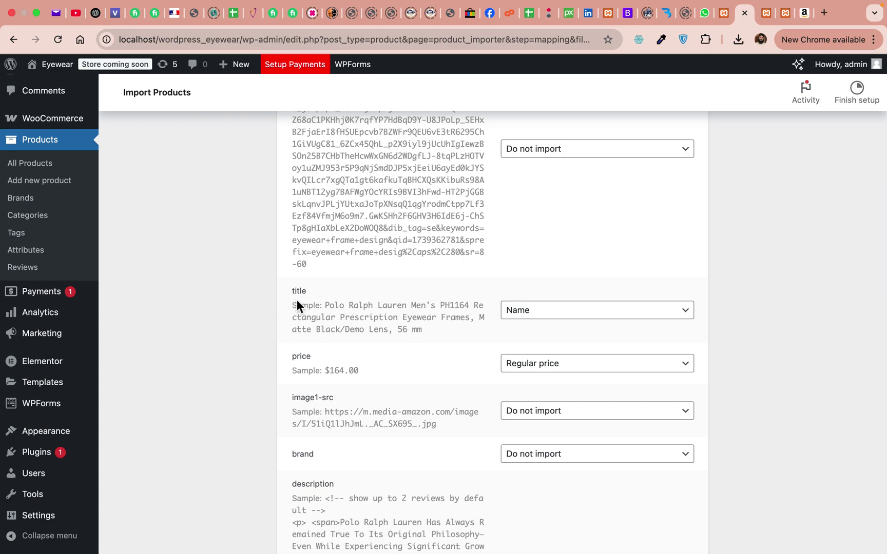
{"action": "scroll", "coordinate": [519, 356], "scroll_direction": "down", "scroll_amount": 2}
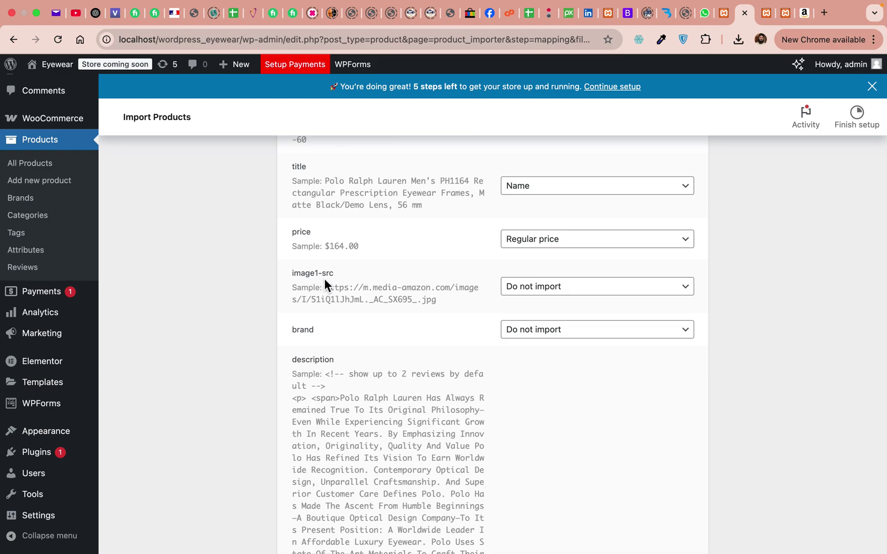
- Set the image1-src column's field to Images and the asin column's field to SKU
{"action": "left_click", "coordinate": [534, 287]}
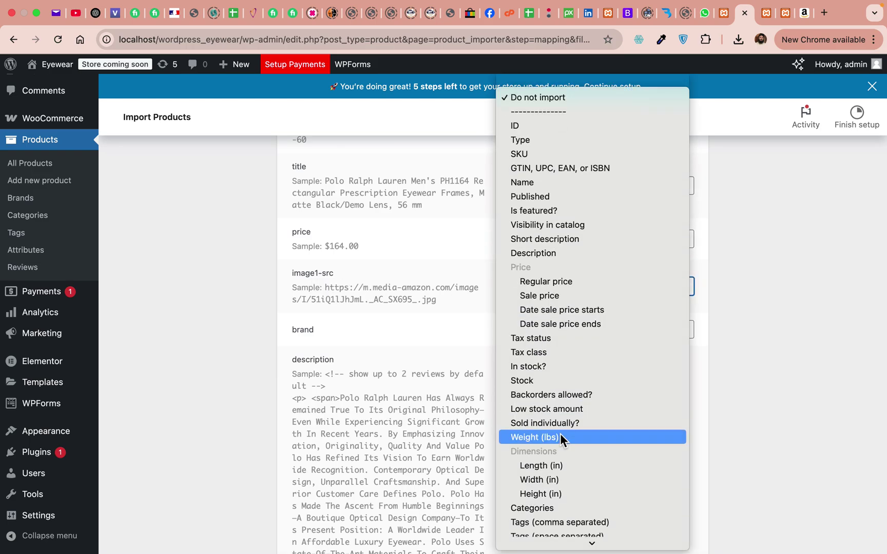
{"action": "scroll", "coordinate": [560, 433], "scroll_direction": "down", "scroll_amount": 5}
{"action": "left_click", "coordinate": [551, 324]}
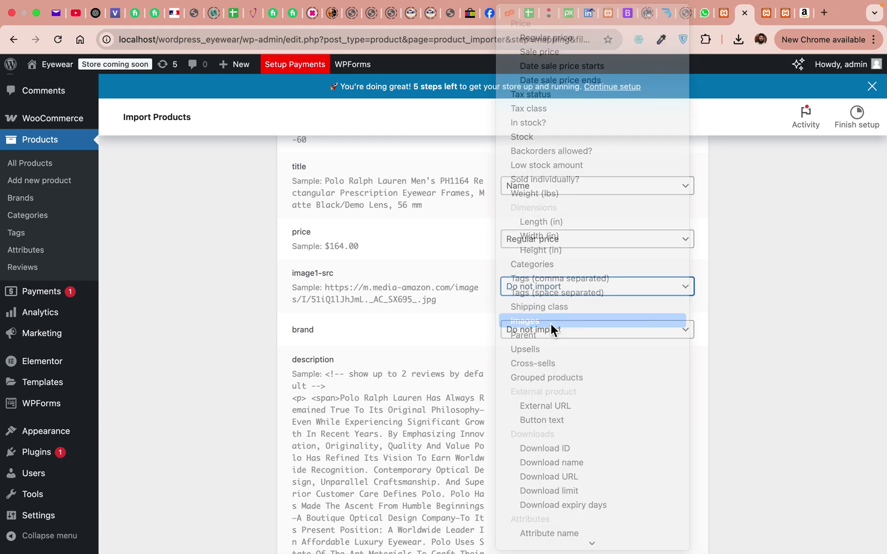
{"action": "scroll", "coordinate": [475, 358], "scroll_direction": "down", "scroll_amount": 2}
{"action": "scroll", "coordinate": [476, 358], "scroll_direction": "down", "scroll_amount": 3}
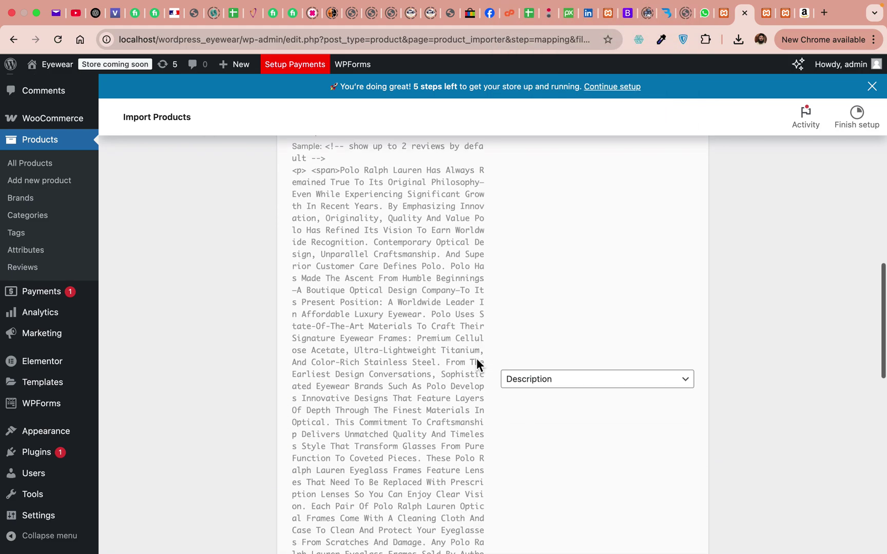
{"action": "scroll", "coordinate": [476, 358], "scroll_direction": "down", "scroll_amount": 1}
{"action": "scroll", "coordinate": [524, 331], "scroll_direction": "down", "scroll_amount": 2}
{"action": "scroll", "coordinate": [532, 421], "scroll_direction": "down", "scroll_amount": 5}
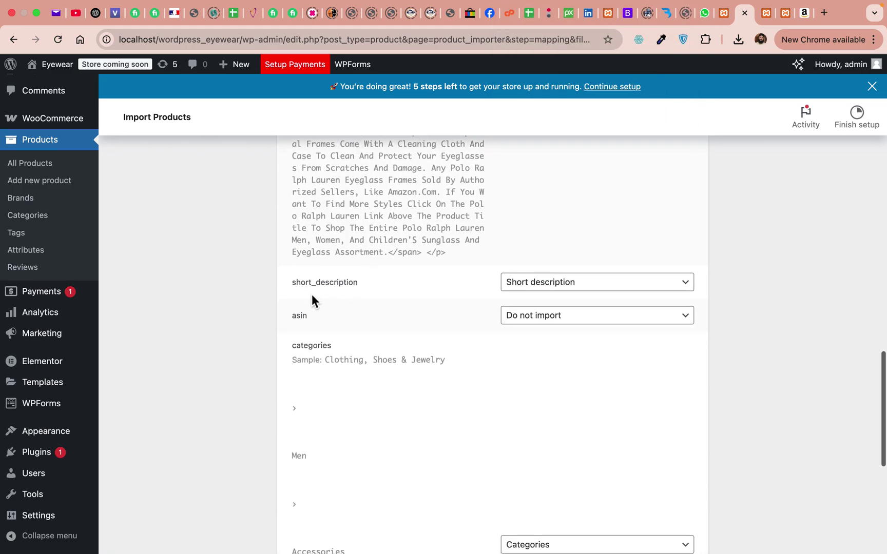
{"action": "scroll", "coordinate": [488, 393], "scroll_direction": "down", "scroll_amount": 2}
{"action": "scroll", "coordinate": [545, 182], "scroll_direction": "down", "scroll_amount": 1}
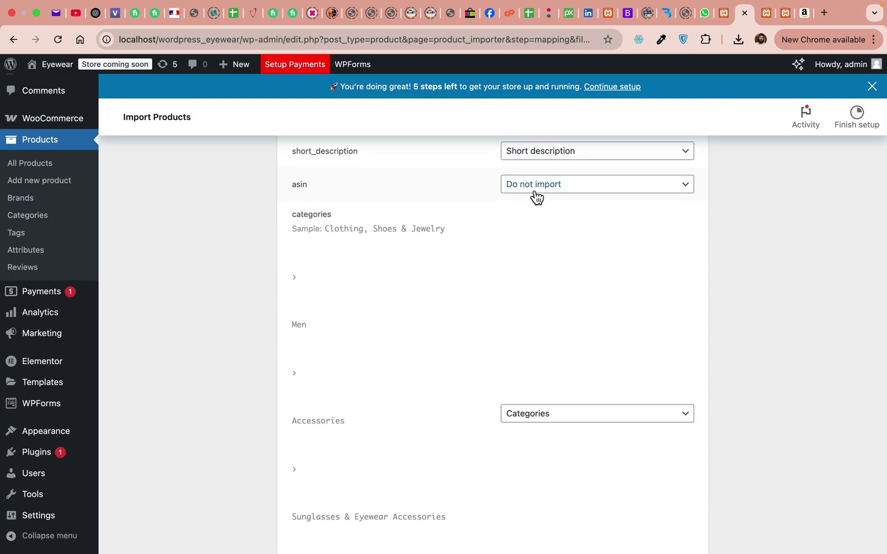
{"action": "left_click", "coordinate": [536, 187]}
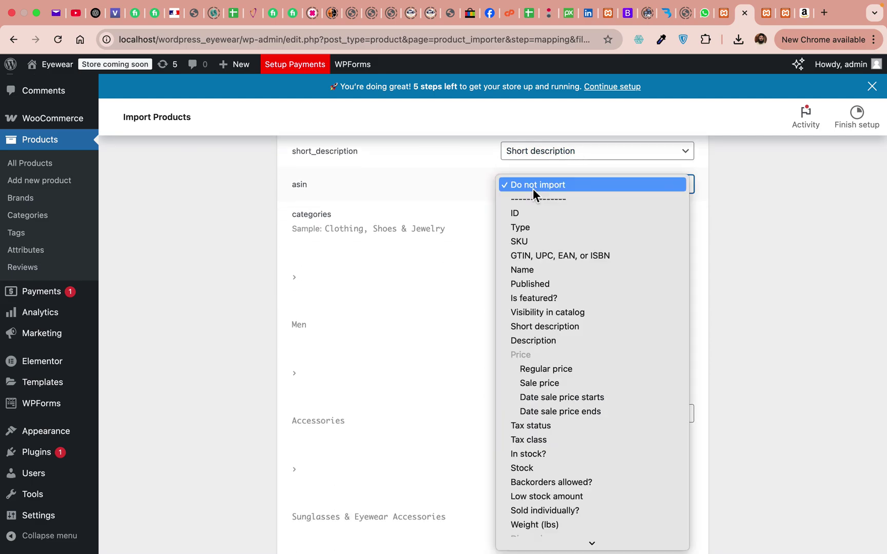
{"action": "left_click", "coordinate": [525, 243]}
{"action": "scroll", "coordinate": [525, 242], "scroll_direction": "down", "scroll_amount": 3}
{"action": "scroll", "coordinate": [525, 242], "scroll_direction": "up", "scroll_amount": 2}
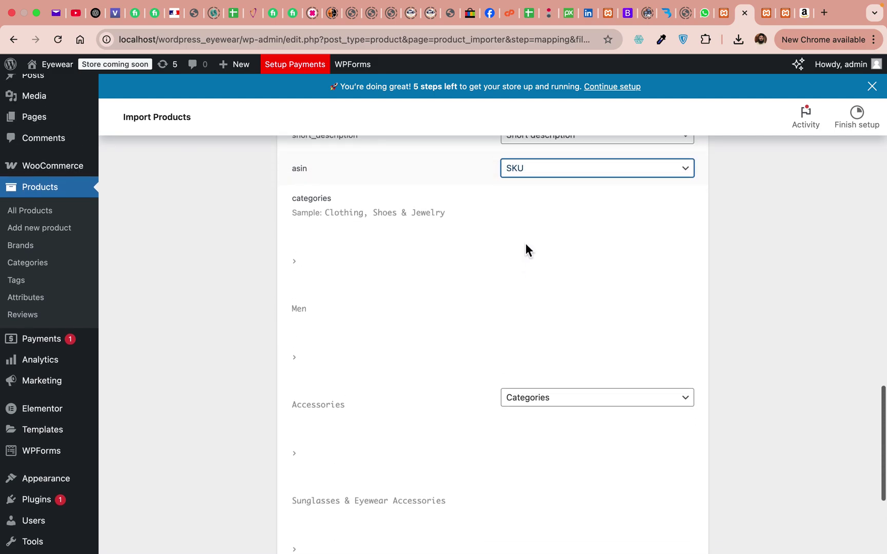
{"action": "scroll", "coordinate": [525, 245], "scroll_direction": "up", "scroll_amount": 1}
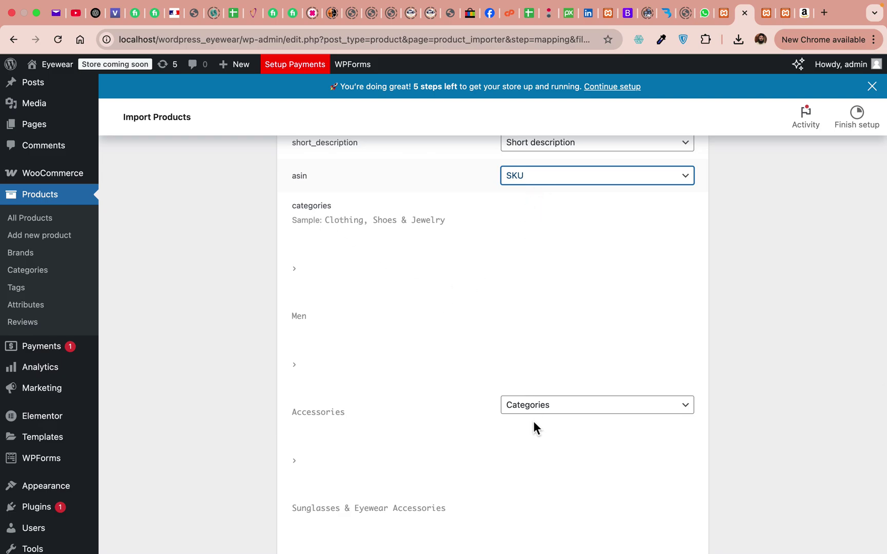
{"action": "scroll", "coordinate": [534, 421], "scroll_direction": "down", "scroll_amount": 4}
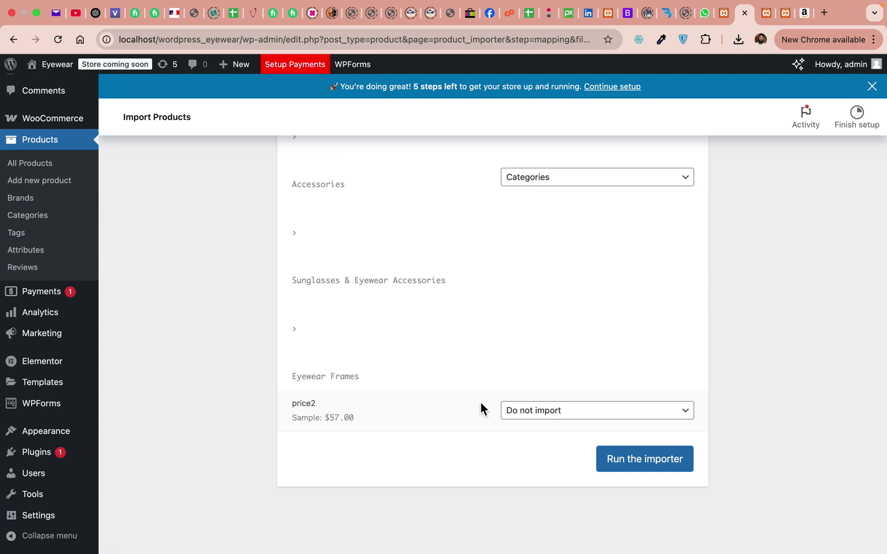
{"action": "scroll", "coordinate": [499, 327], "scroll_direction": "up", "scroll_amount": 2}
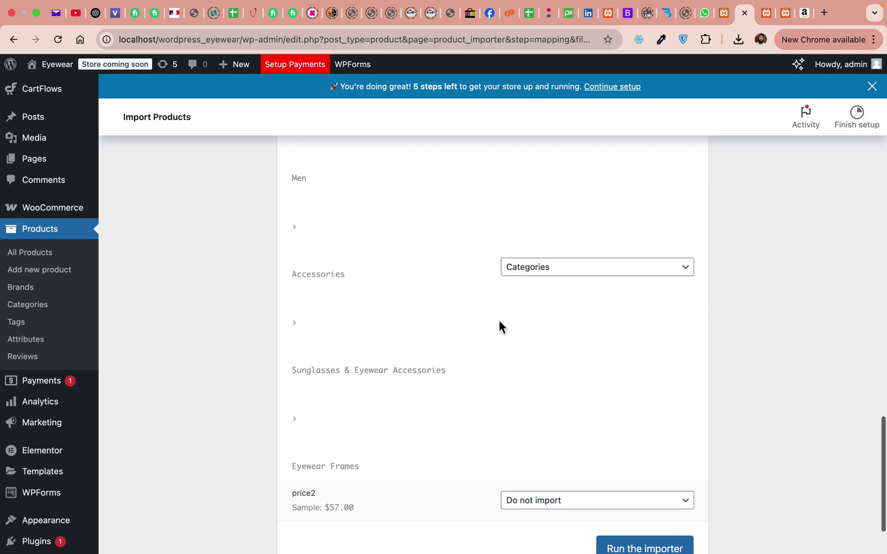
{"action": "scroll", "coordinate": [499, 326], "scroll_direction": "up", "scroll_amount": 5}
{"action": "scroll", "coordinate": [498, 327], "scroll_direction": "up", "scroll_amount": 3}
{"action": "scroll", "coordinate": [499, 326], "scroll_direction": "down", "scroll_amount": 10}
{"action": "scroll", "coordinate": [499, 326], "scroll_direction": "down", "scroll_amount": 3}
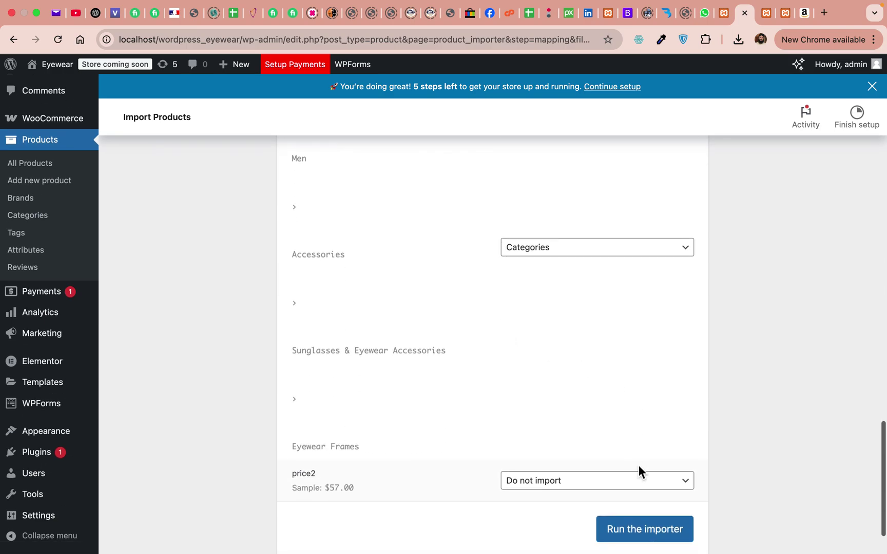
- Run the importer, then load the Eyewear storefront's 'store' page listing the 12 products
{"action": "left_click", "coordinate": [667, 531]}
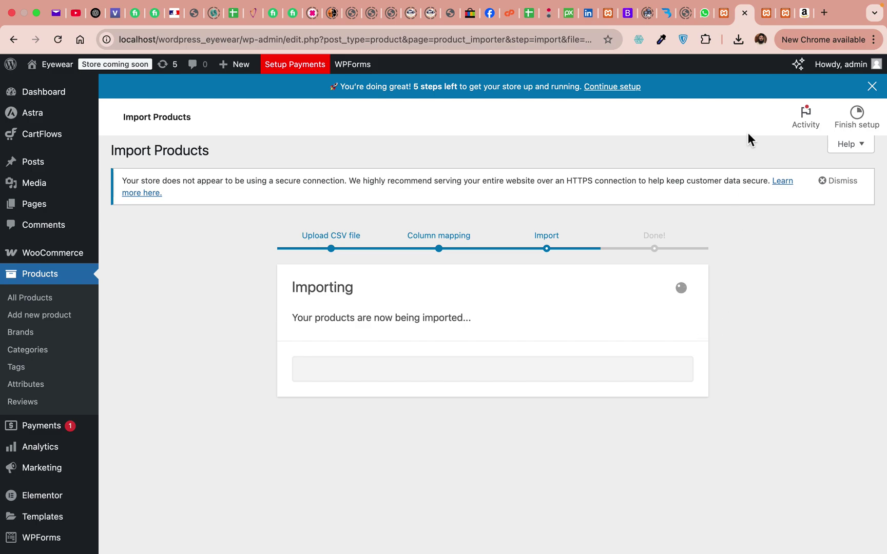
{"action": "left_click", "coordinate": [762, 13]}
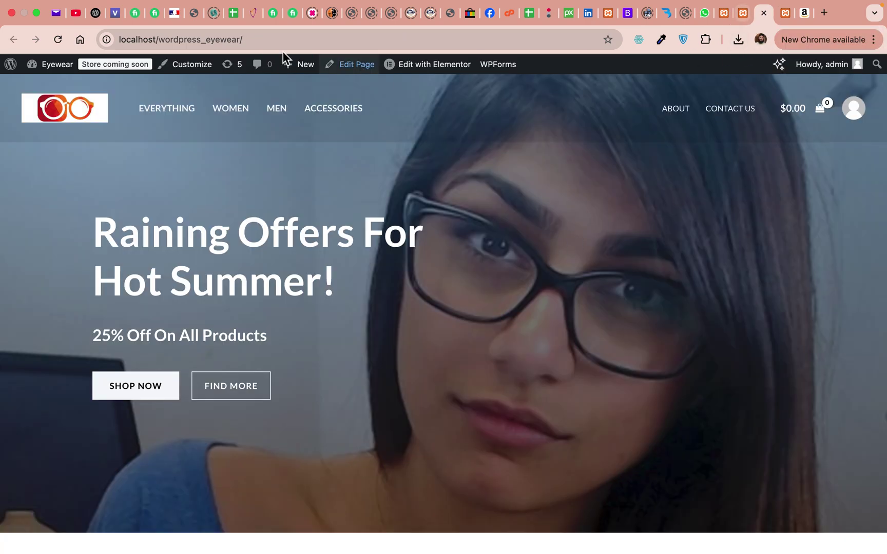
{"action": "left_click", "coordinate": [290, 41]}
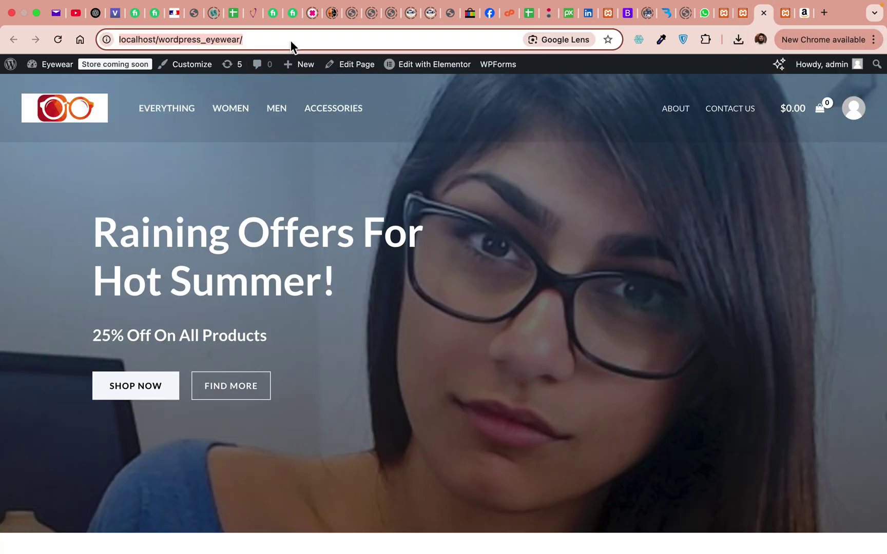
{"action": "type", "text": "store"}
{"action": "key", "text": "Return"}
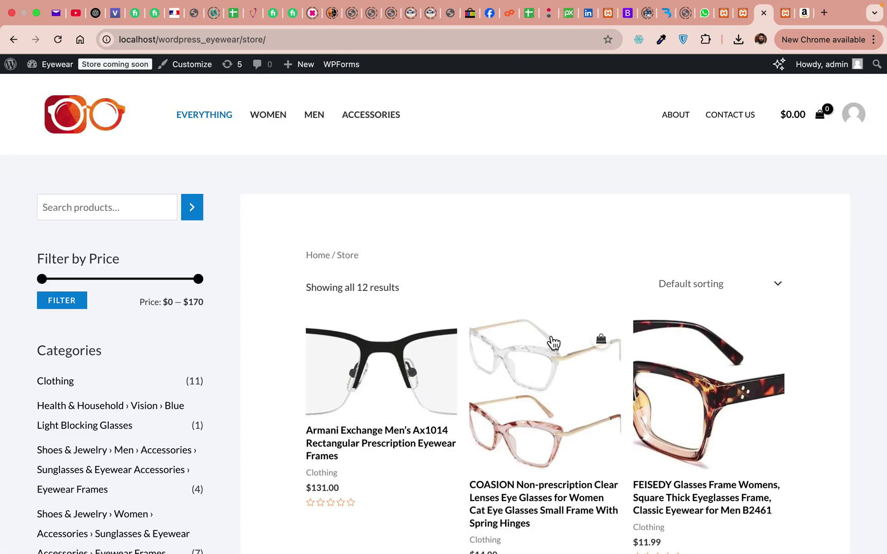
{"action": "scroll", "coordinate": [671, 396], "scroll_direction": "down", "scroll_amount": 2}
{"action": "scroll", "coordinate": [670, 396], "scroll_direction": "down", "scroll_amount": 5}
{"action": "scroll", "coordinate": [672, 395], "scroll_direction": "down", "scroll_amount": 4}
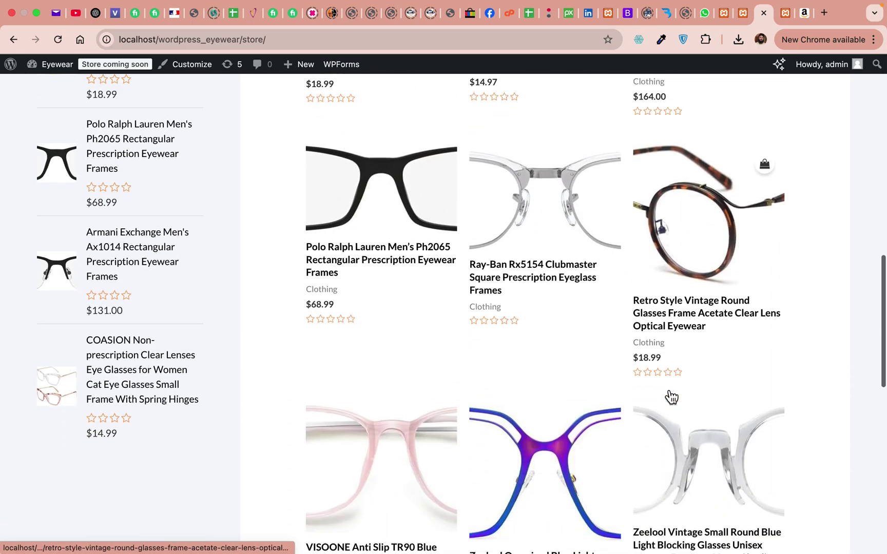
{"action": "scroll", "coordinate": [672, 396], "scroll_direction": "down", "scroll_amount": 5}
{"action": "scroll", "coordinate": [666, 390], "scroll_direction": "up", "scroll_amount": 4}
{"action": "scroll", "coordinate": [667, 390], "scroll_direction": "up", "scroll_amount": 8}
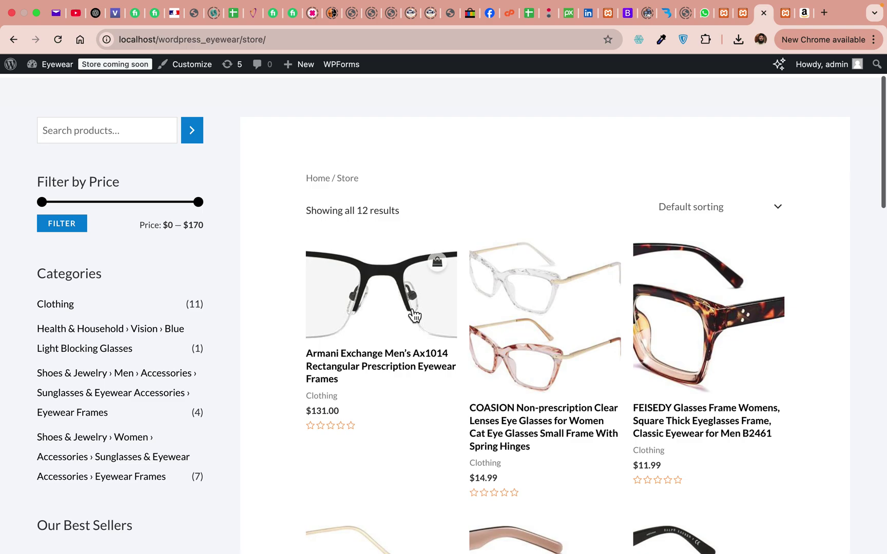
- Open the Armani Exchange Men's Ax1014 frames product from the store listing
{"action": "left_click", "coordinate": [414, 314]}
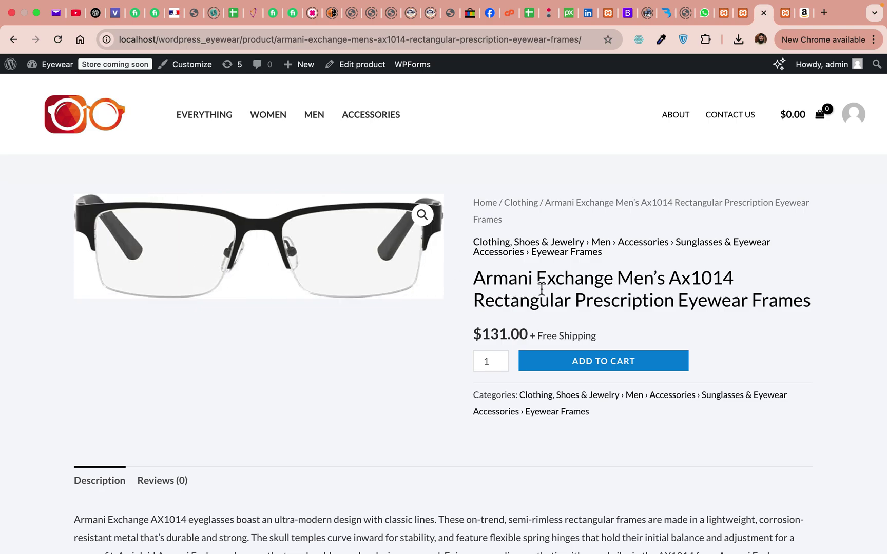
{"action": "scroll", "coordinate": [490, 270], "scroll_direction": "down", "scroll_amount": 3}
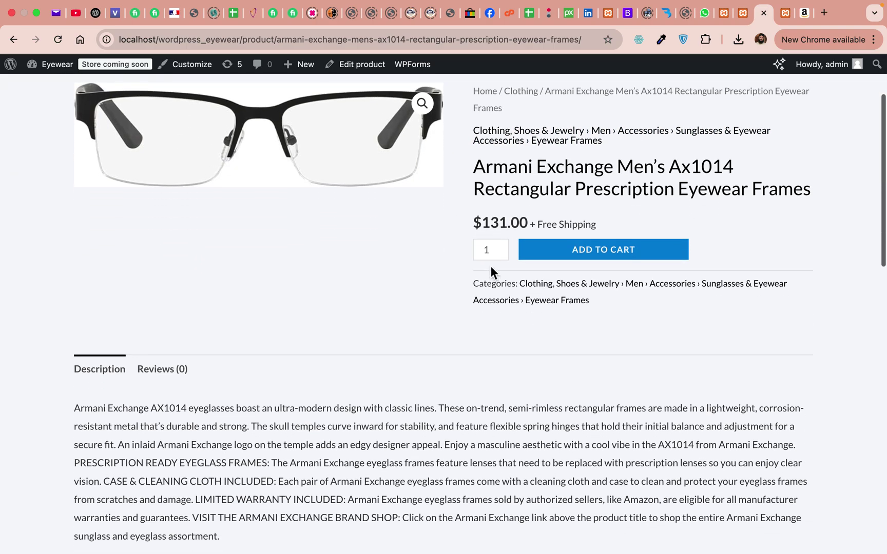
{"action": "scroll", "coordinate": [607, 387], "scroll_direction": "down", "scroll_amount": 2}
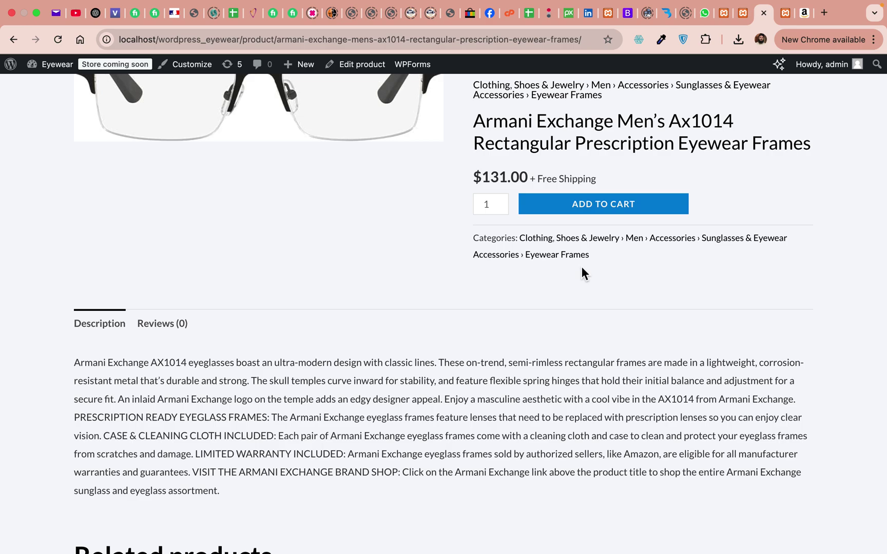
{"action": "scroll", "coordinate": [533, 348], "scroll_direction": "down", "scroll_amount": 3}
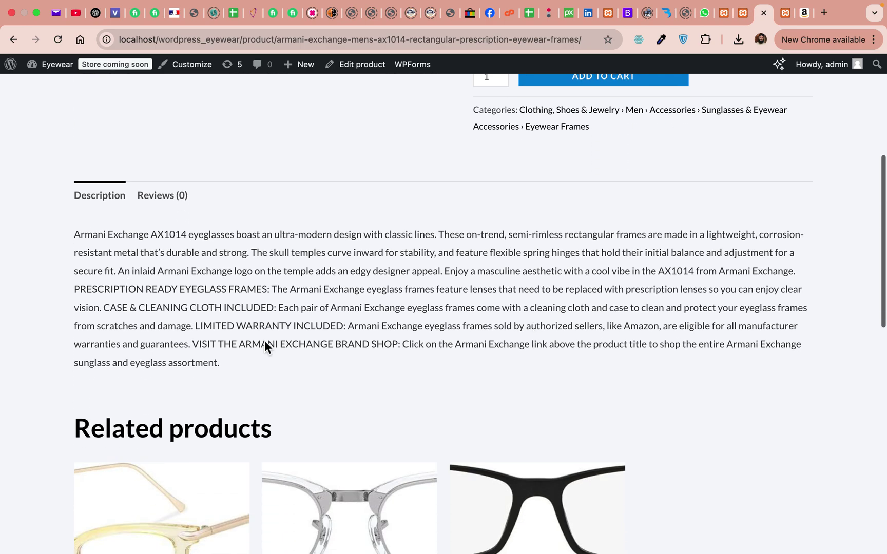
{"action": "scroll", "coordinate": [392, 358], "scroll_direction": "up", "scroll_amount": 8}
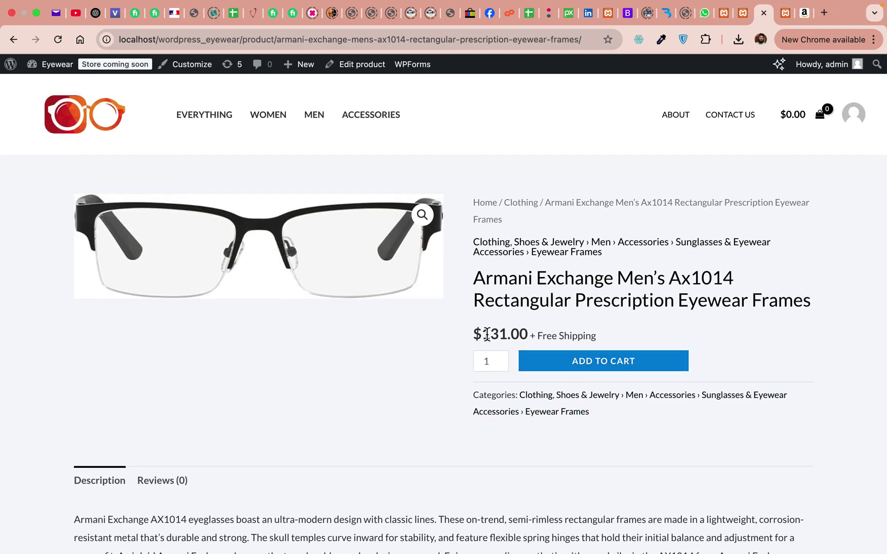